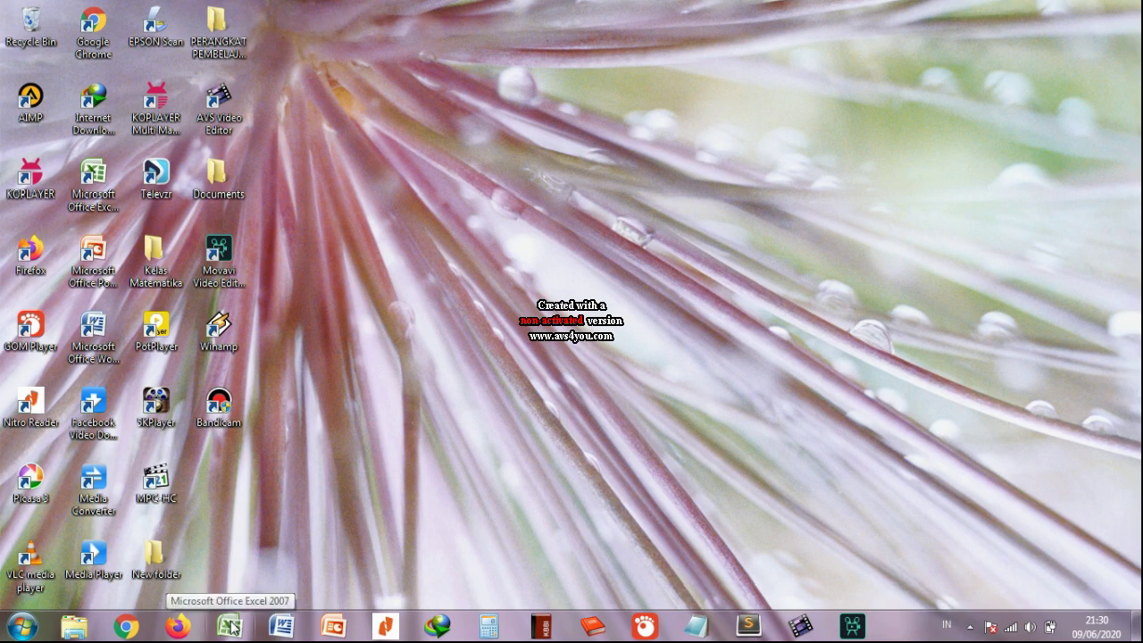
Open the recent workbook DB499000 in Excel and go to its KKM sheet through the main menu's KKM button
right_click(231, 628)
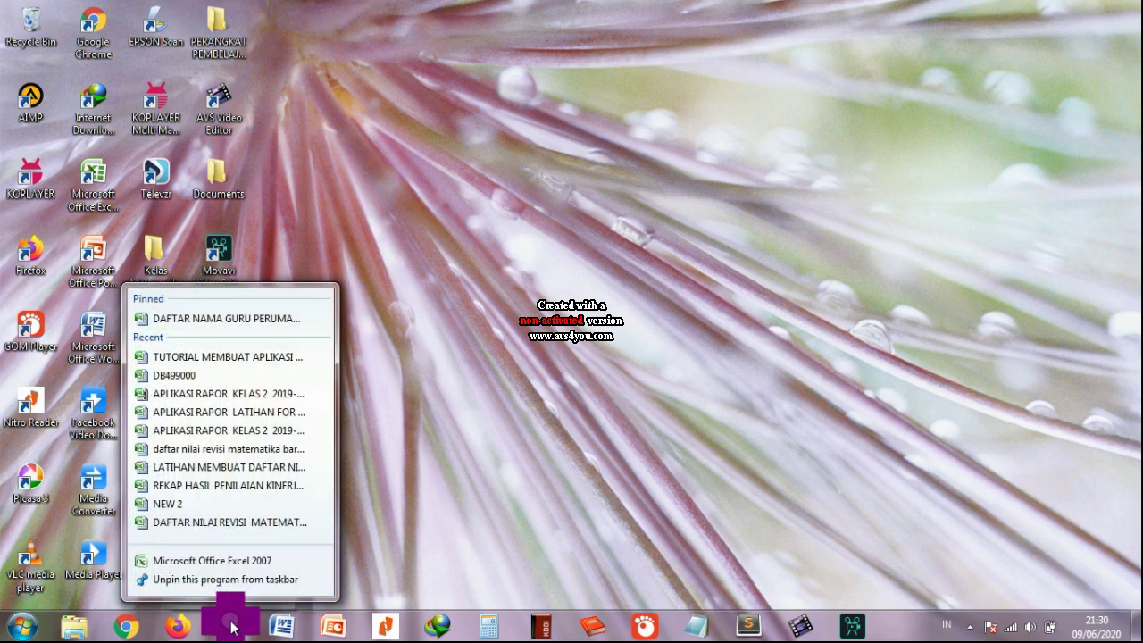
left_click(231, 376)
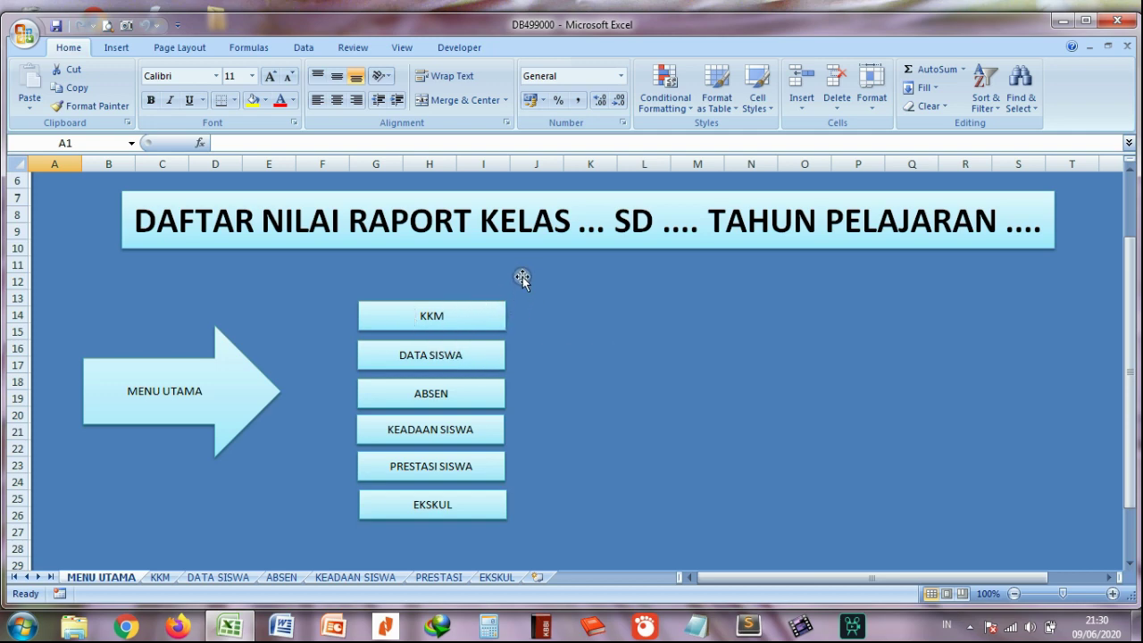
left_click(435, 318)
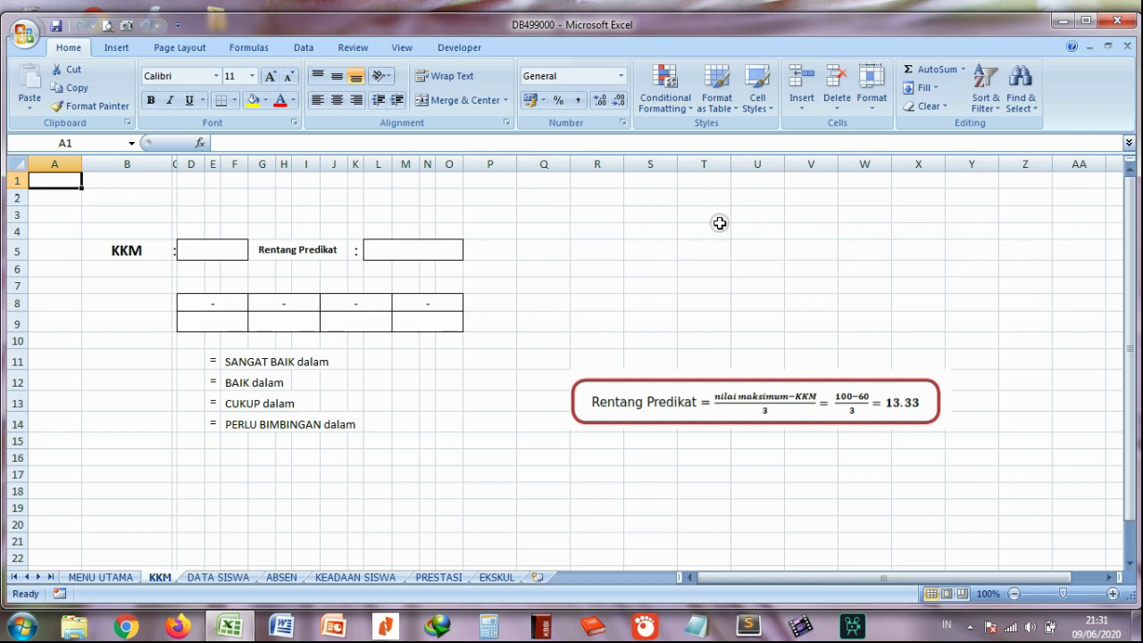
Draw a left block arrow about 2.54 cm high and 3.73 cm wide above the formula picture and give it the light aqua shape style
left_click(115, 50)
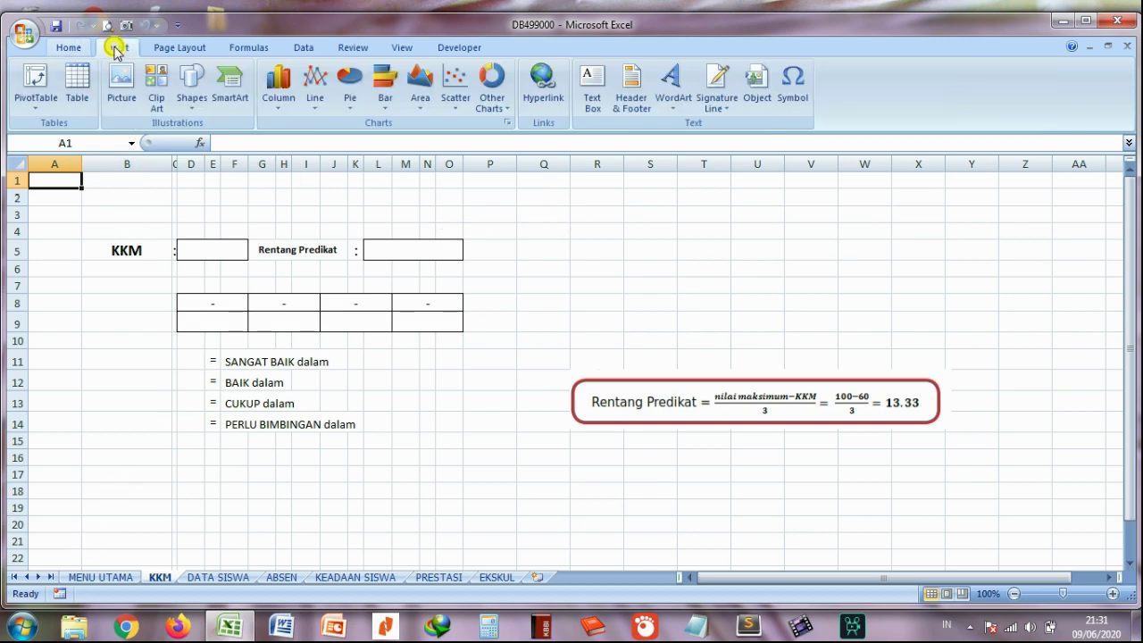
left_click(192, 104)
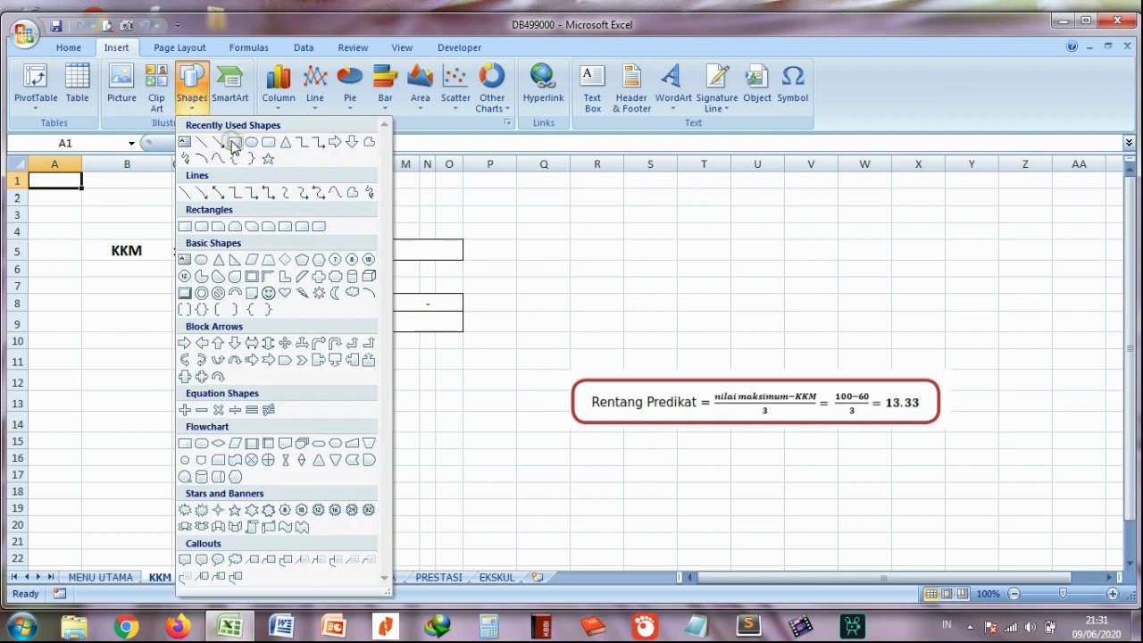
left_click(202, 346)
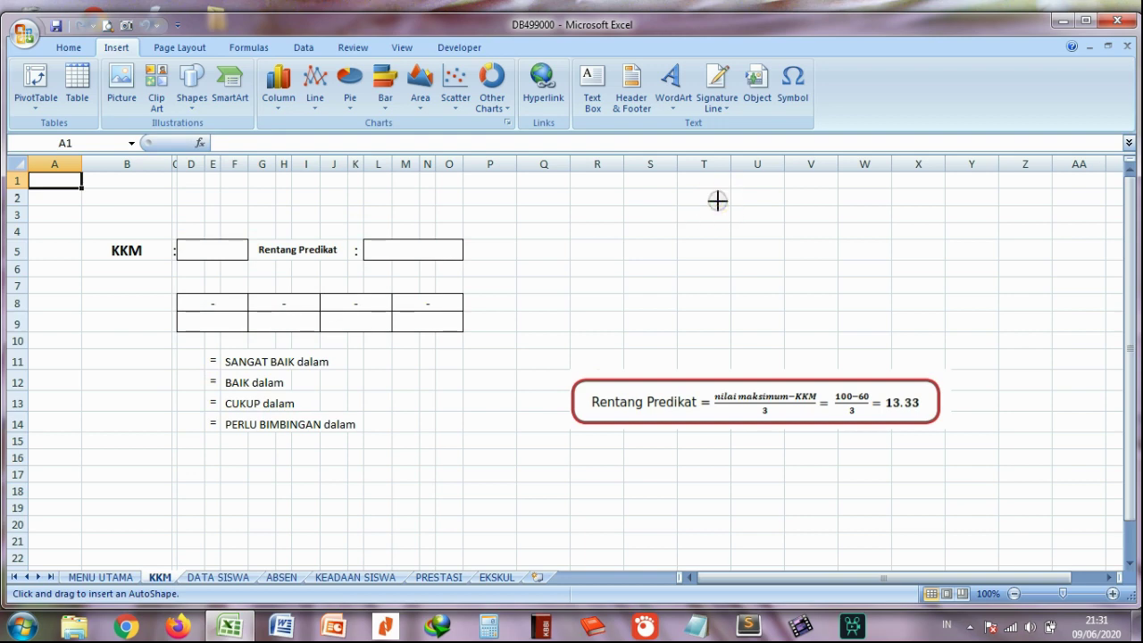
left_click_drag(717, 201, 836, 282)
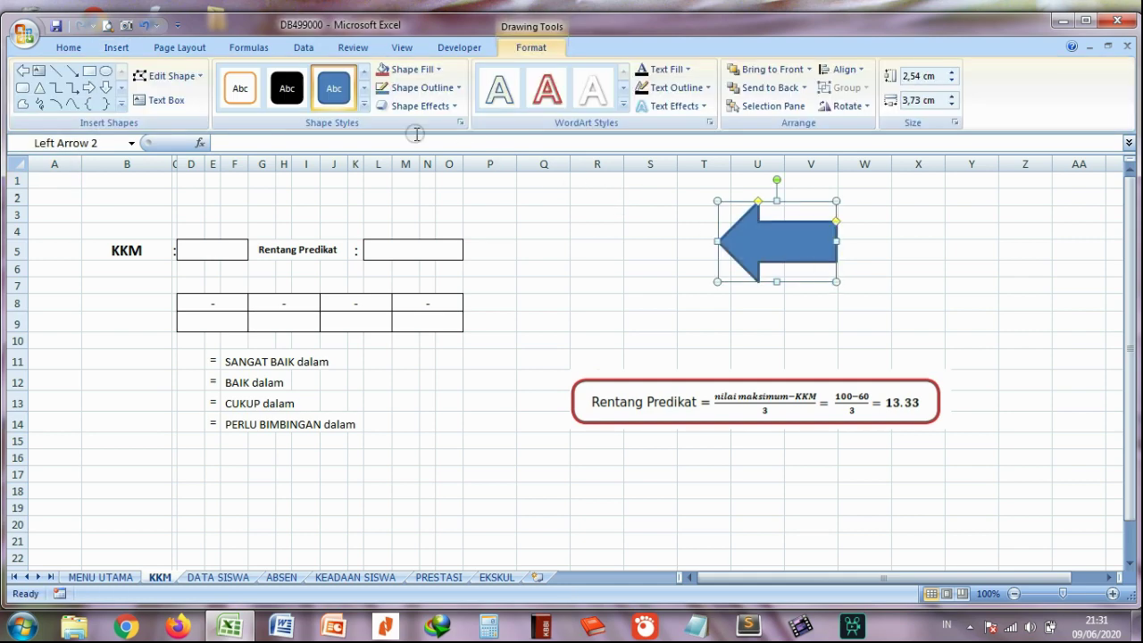
left_click(364, 105)
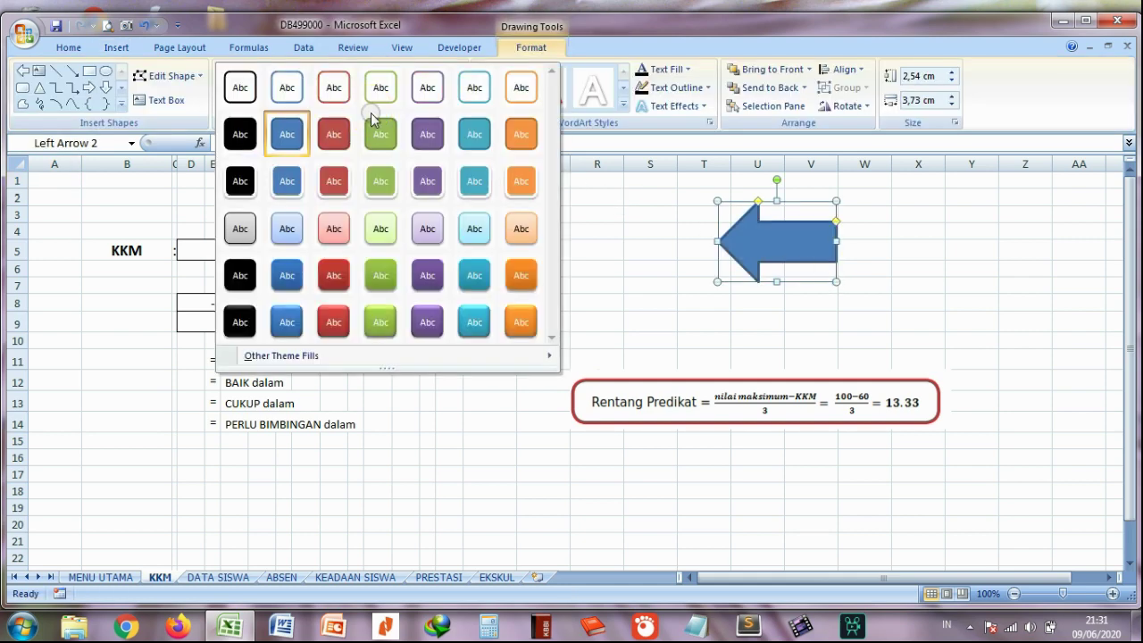
left_click(478, 229)
Add the text MENU UTAMA inside the left arrow
right_click(765, 243)
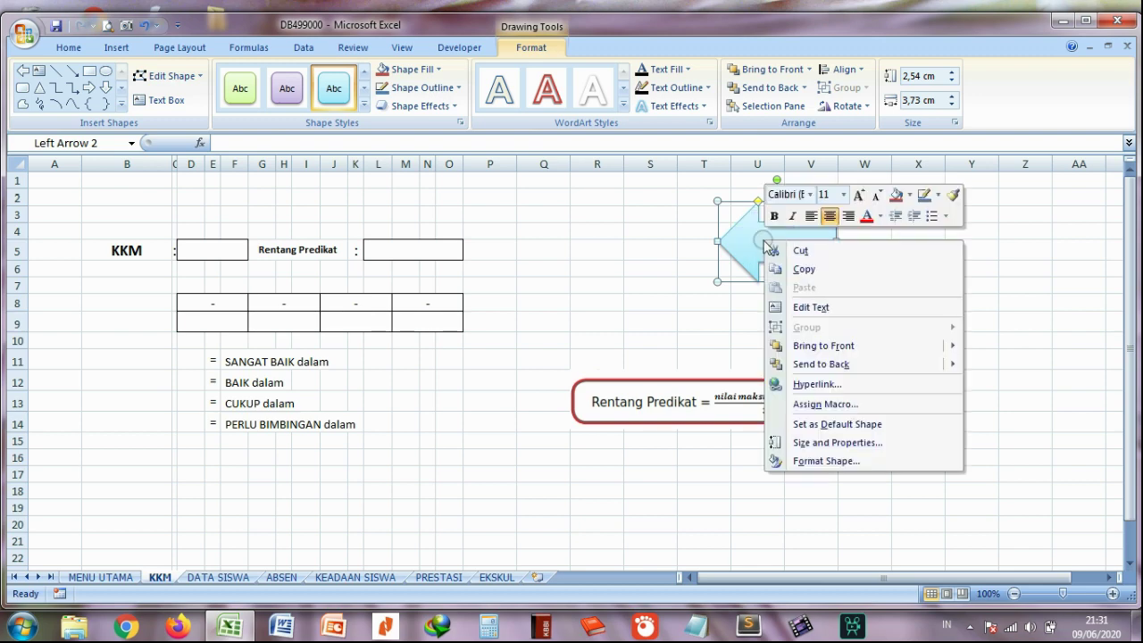
left_click(801, 307)
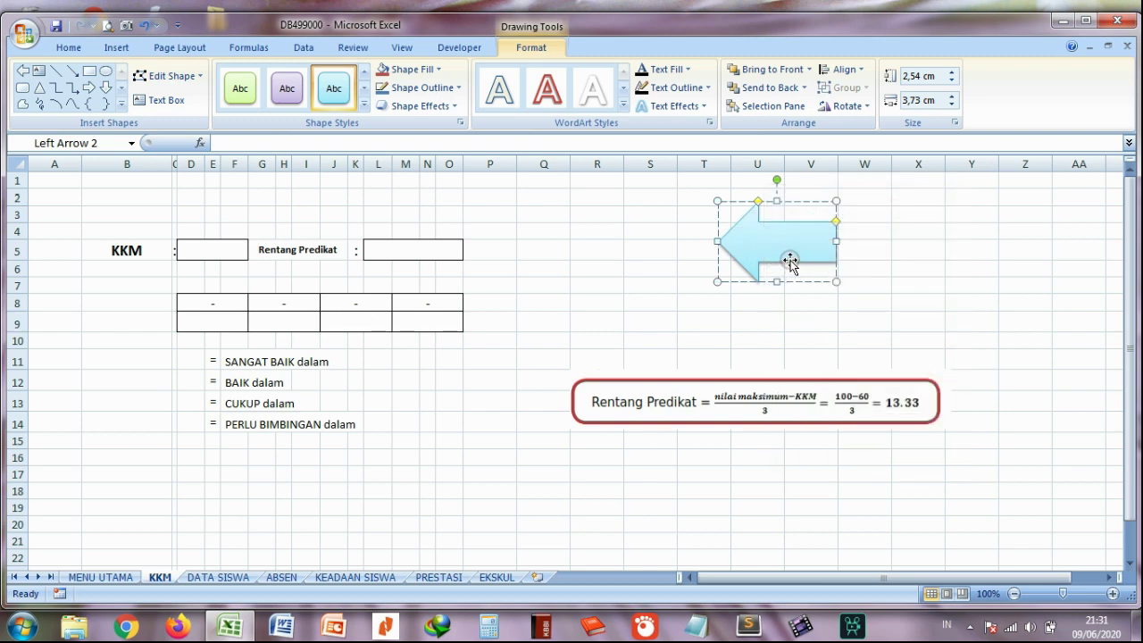
type("MENU UTAMA")
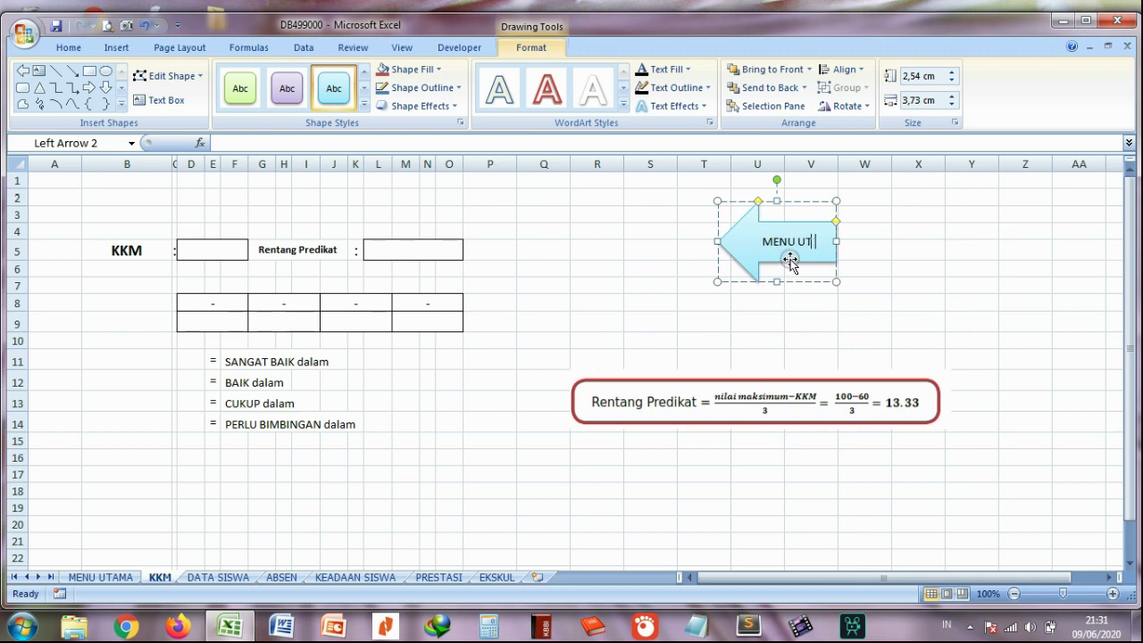
left_click(875, 252)
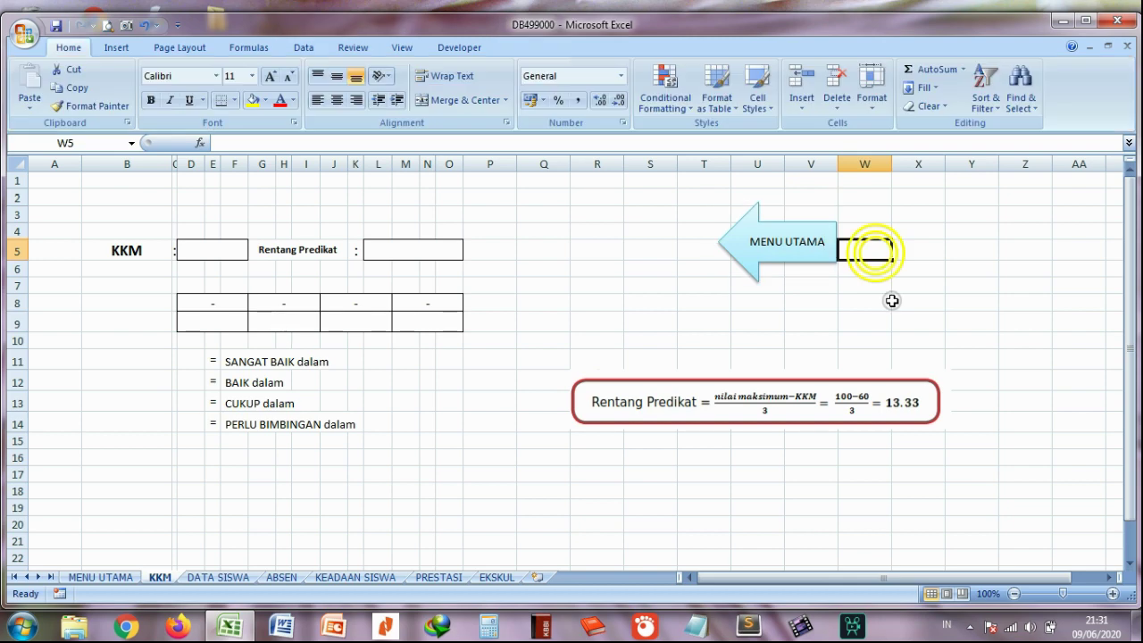
Hyperlink the left arrow to cell A1 of the MENU UTAMA sheet, and test the link before returning to the KKM sheet
right_click(767, 236)
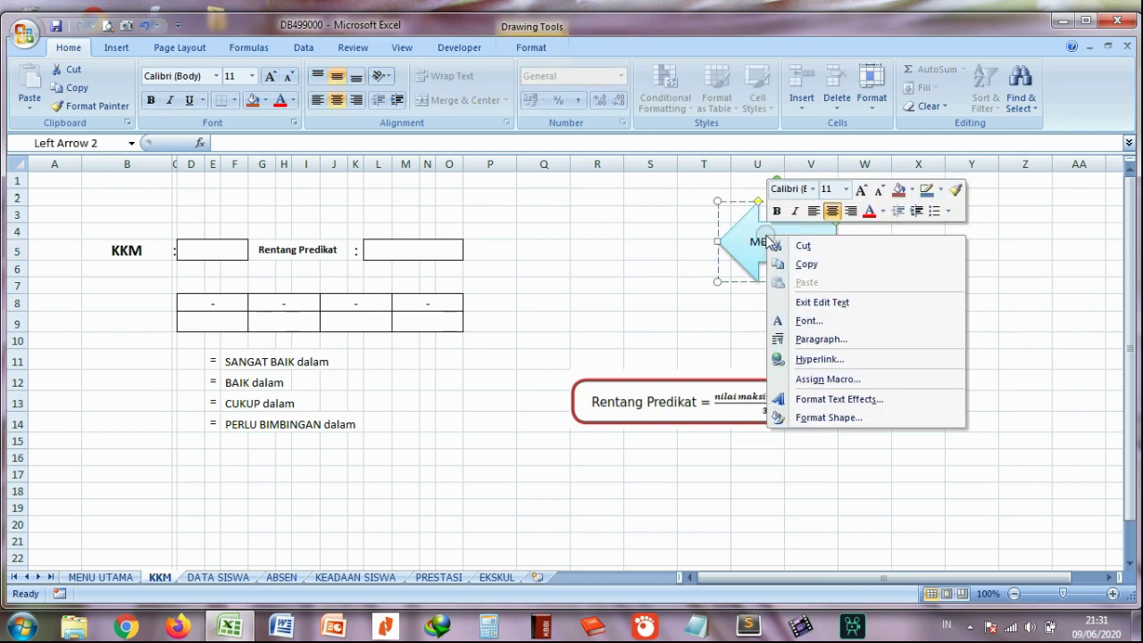
left_click(811, 358)
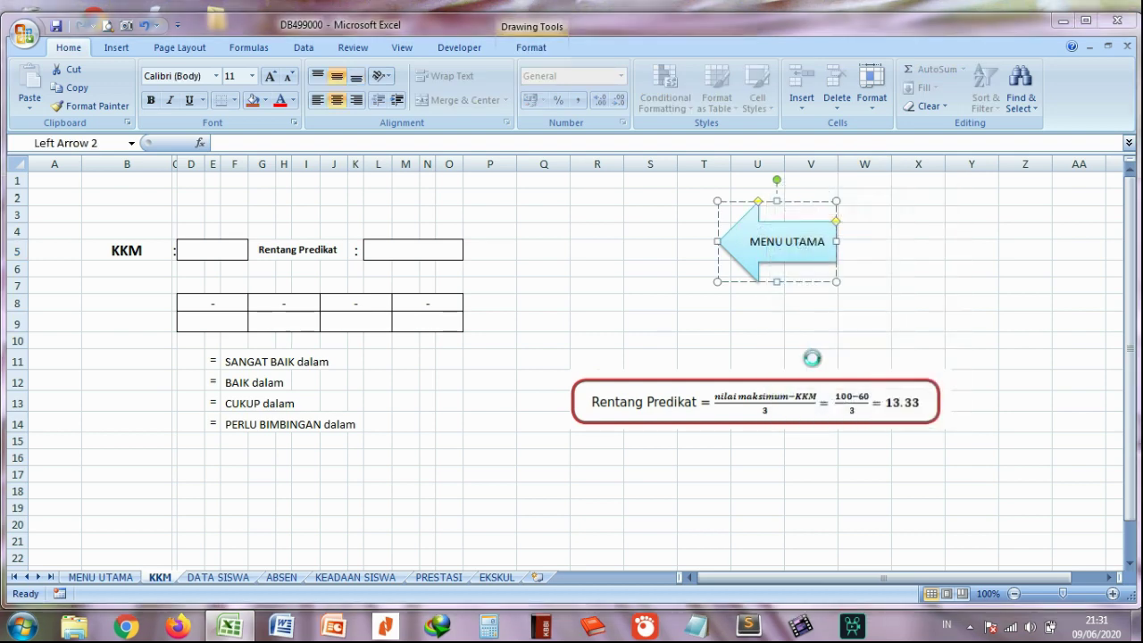
left_click(534, 327)
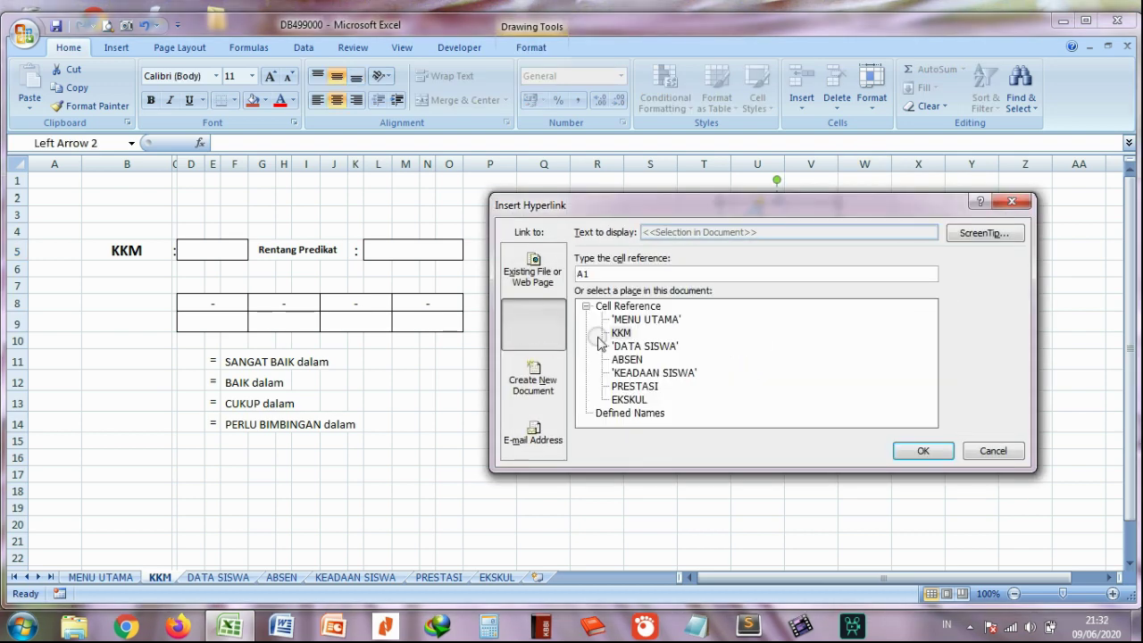
left_click(635, 320)
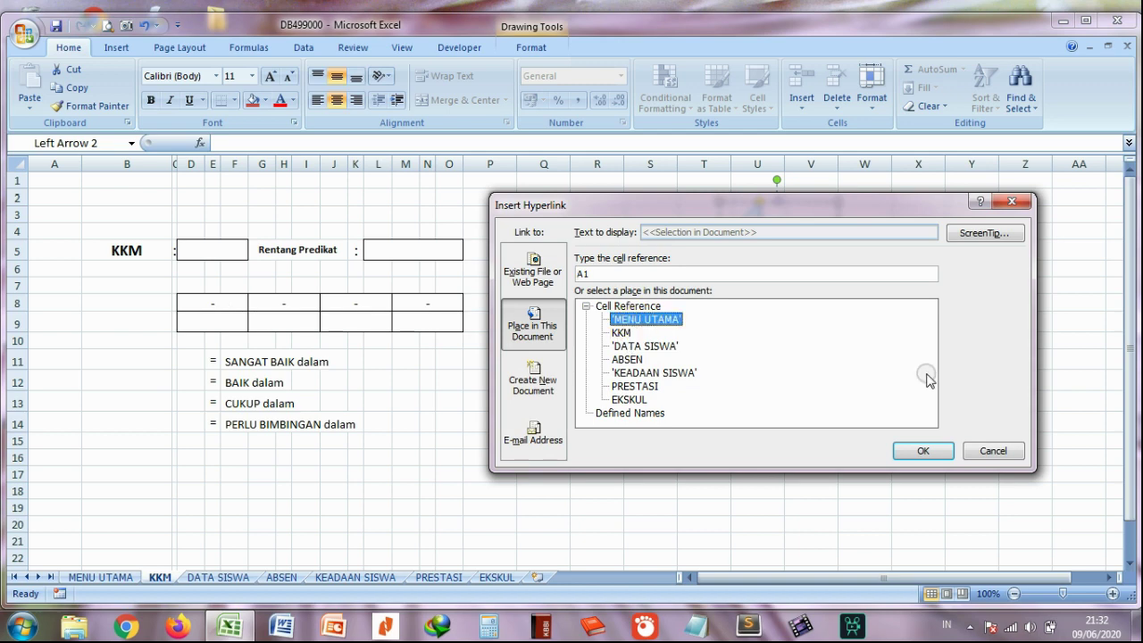
left_click(927, 452)
left_click(928, 359)
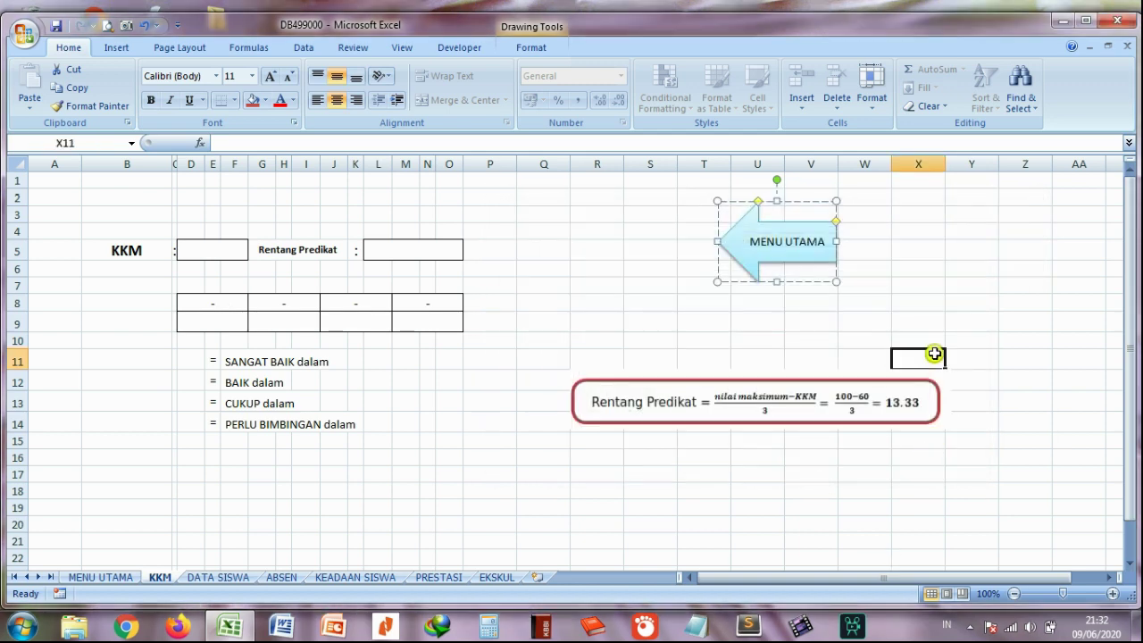
left_click(764, 262)
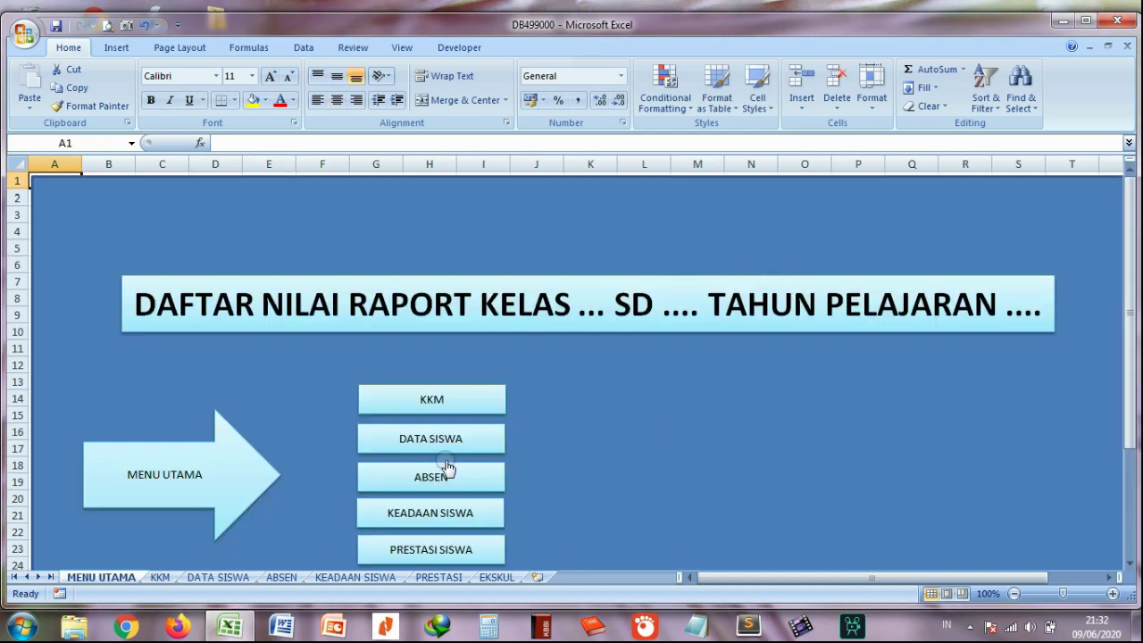
left_click(407, 411)
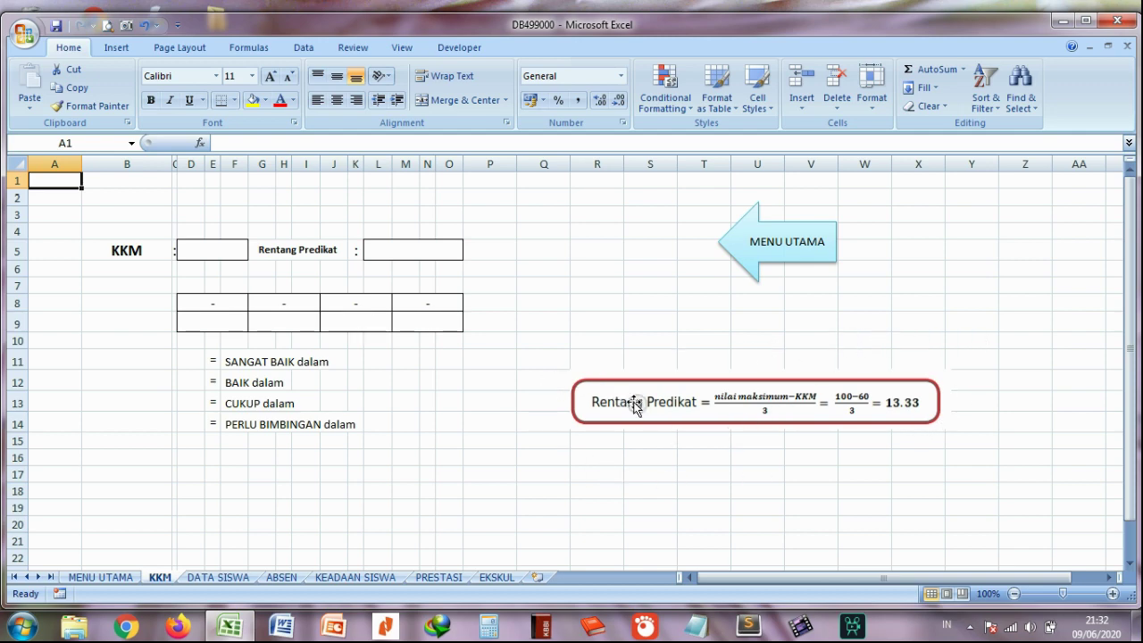
Enter the formula =(100-D5)/3 in the Rentang Predikat cell L5
left_click(430, 257)
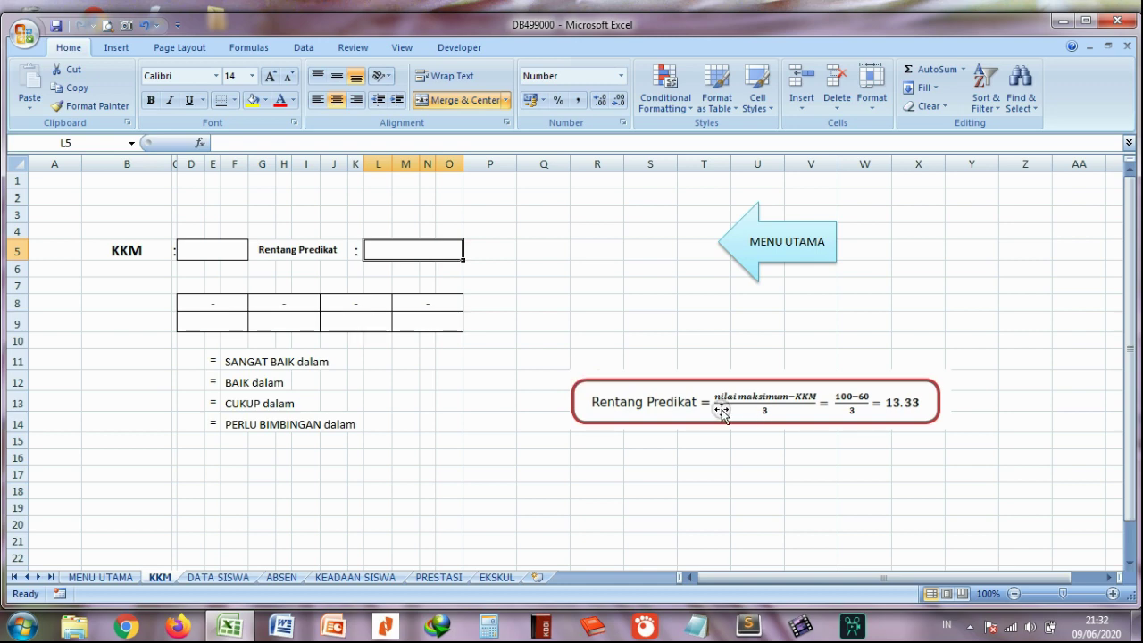
type("=")
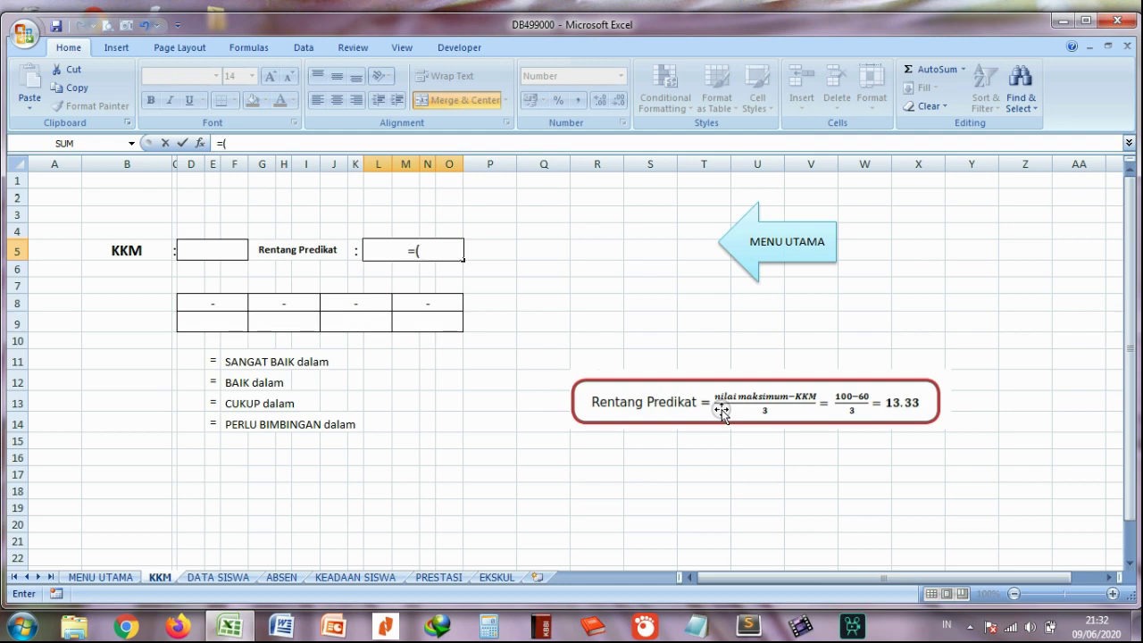
type("(100")
key("BackSpace")
type("100-")
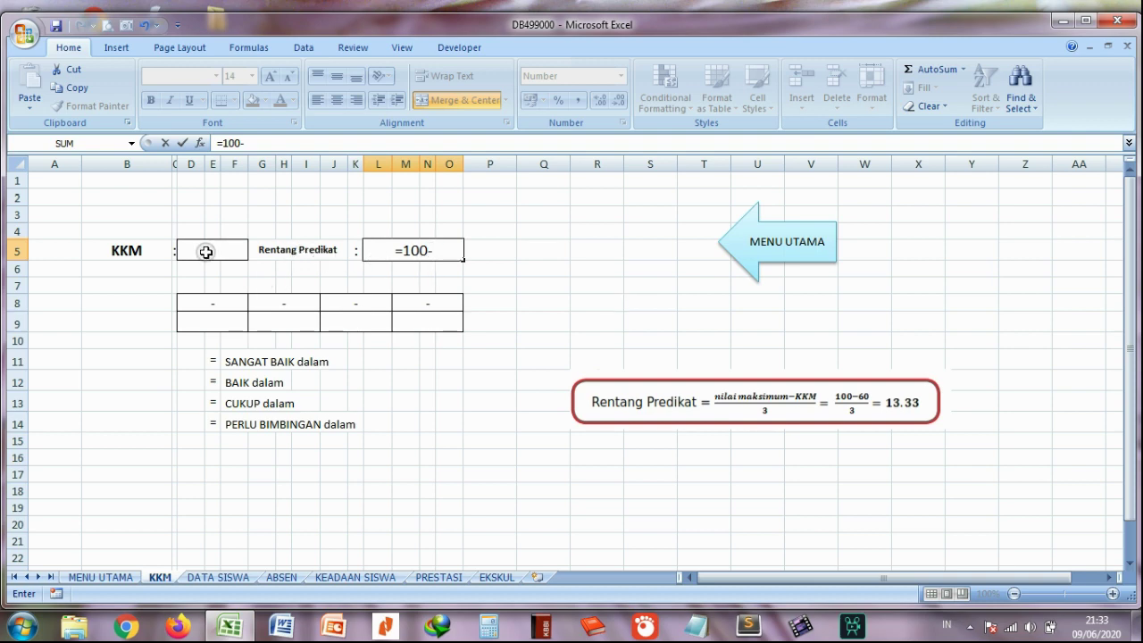
left_click(205, 252)
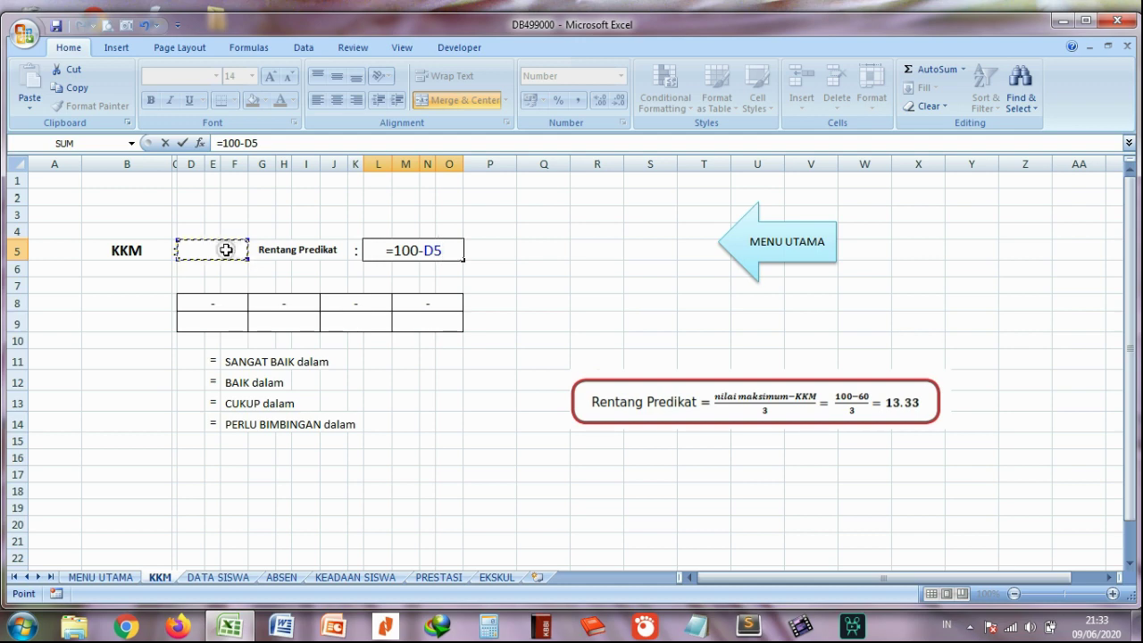
left_click(394, 251)
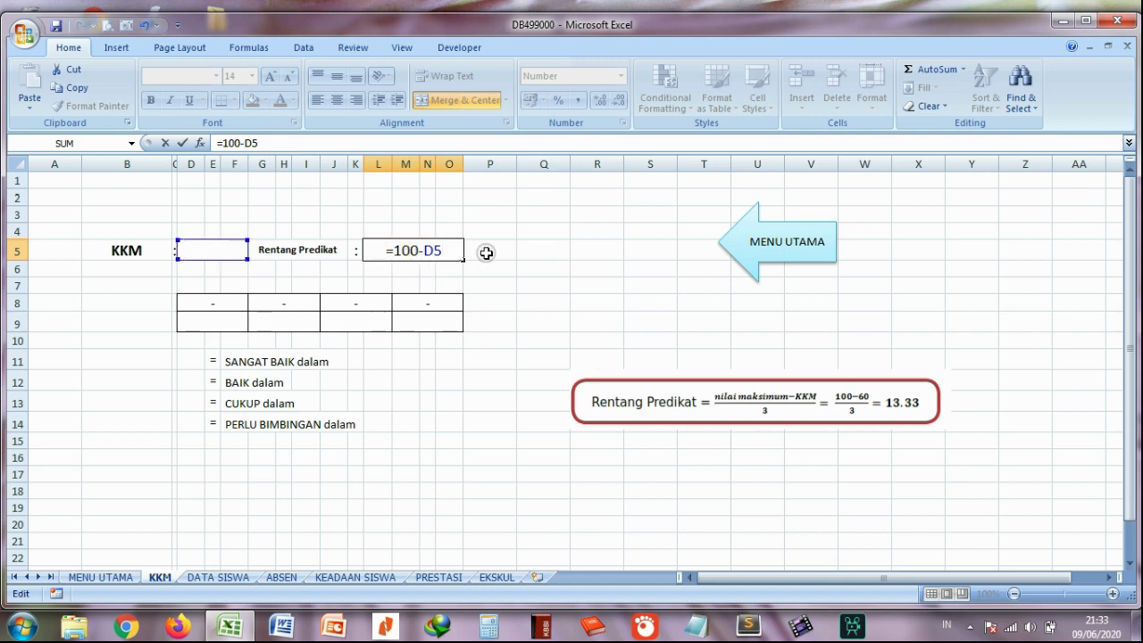
type("(")
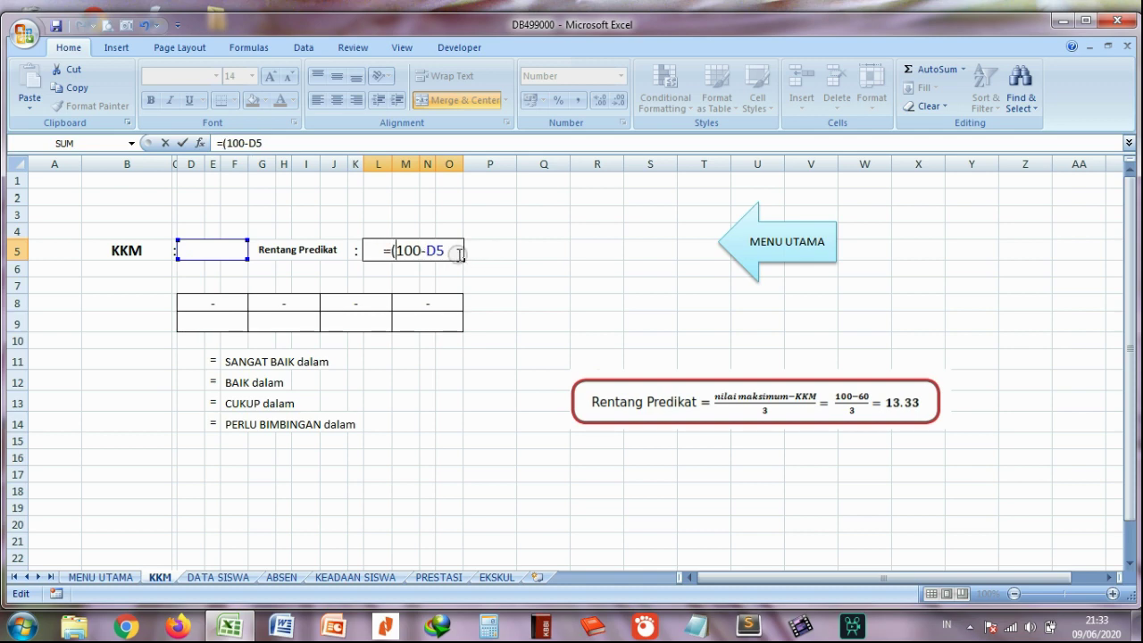
type(")")
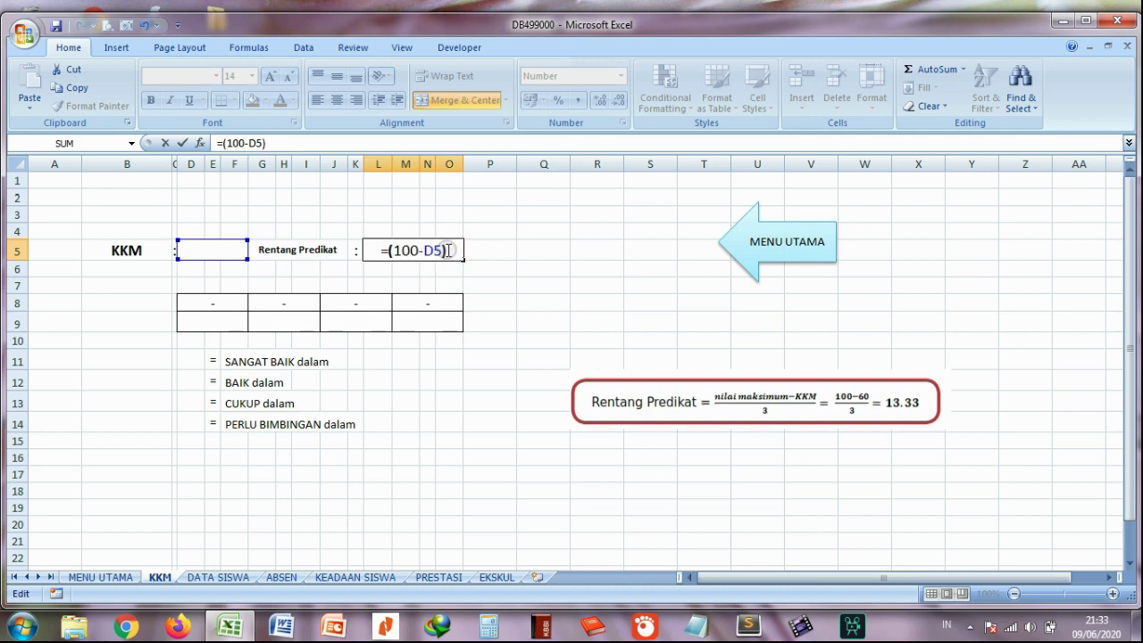
type("/3")
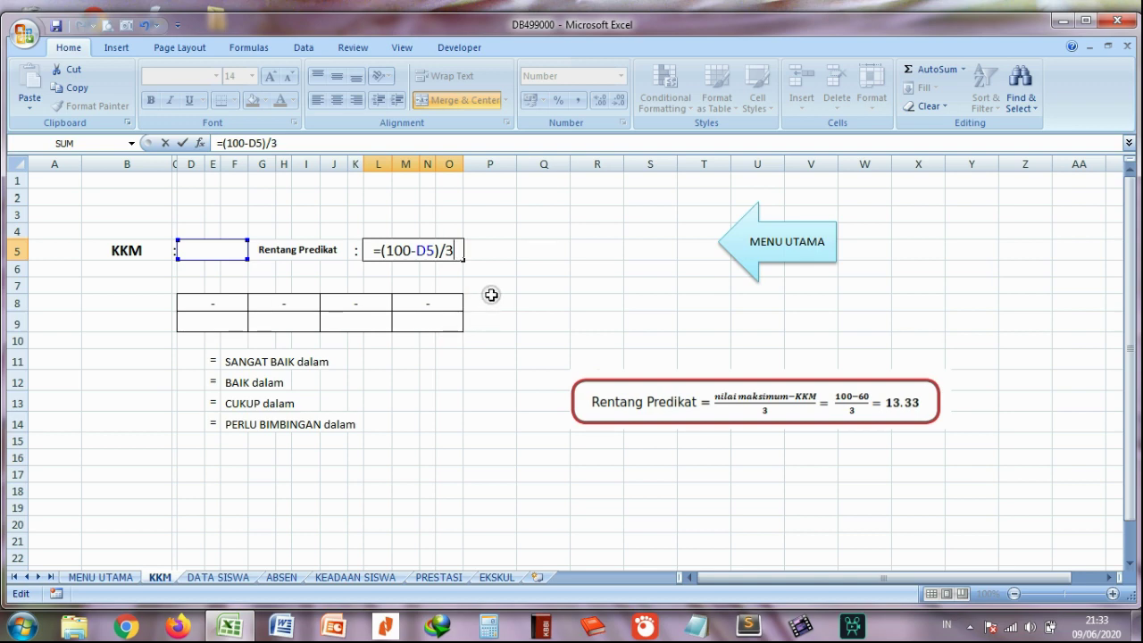
key("Return")
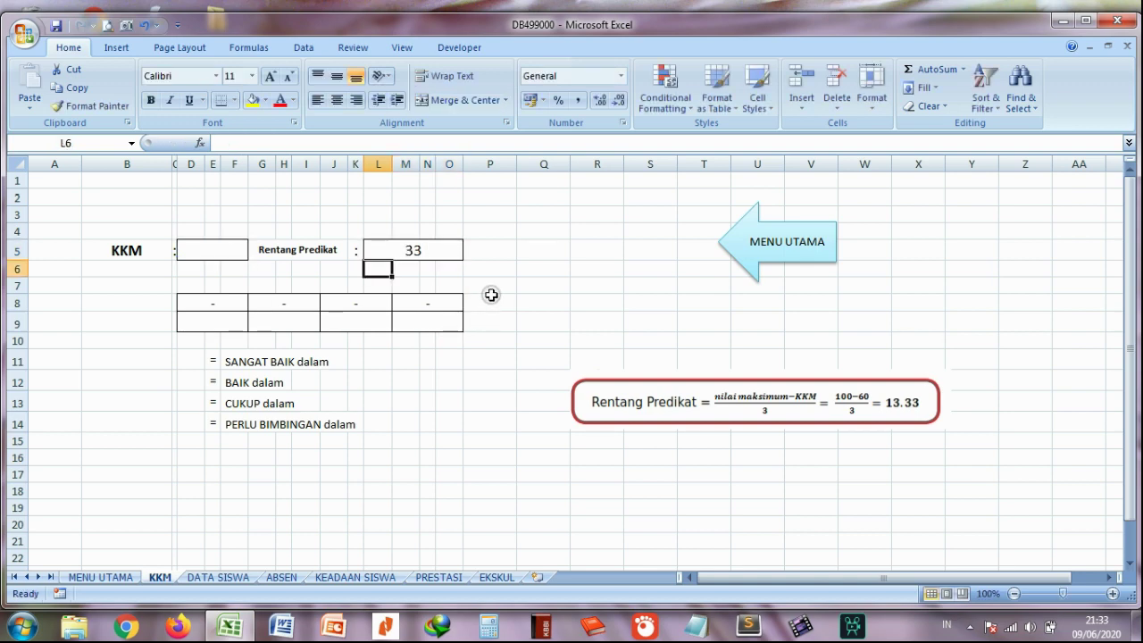
Set the KKM value in cell D5 to 70
left_click(223, 254)
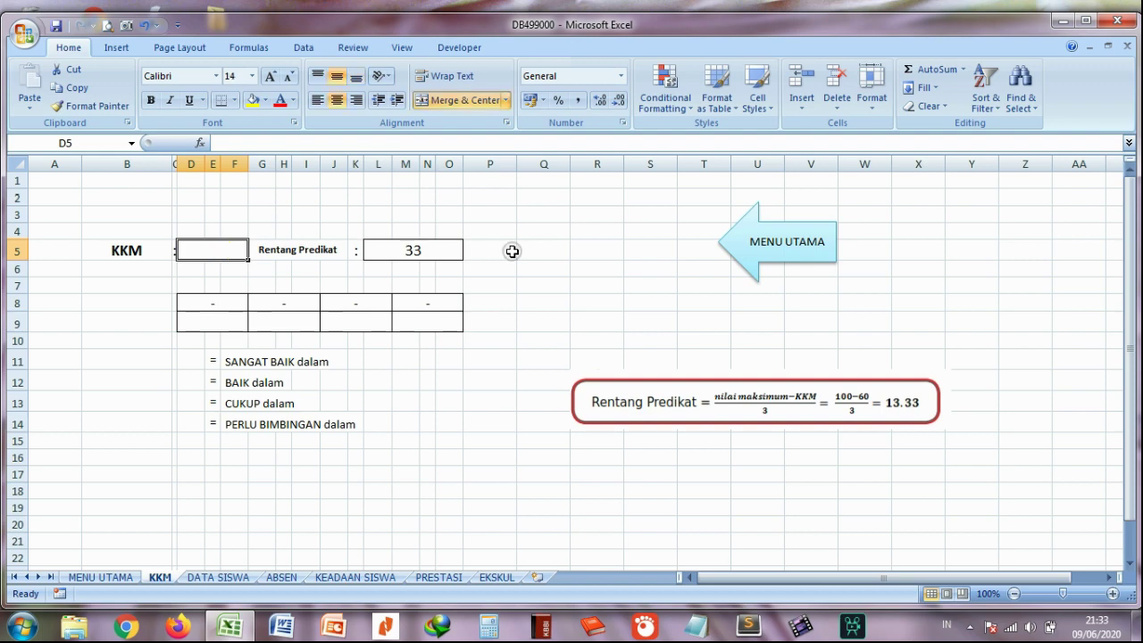
type("70")
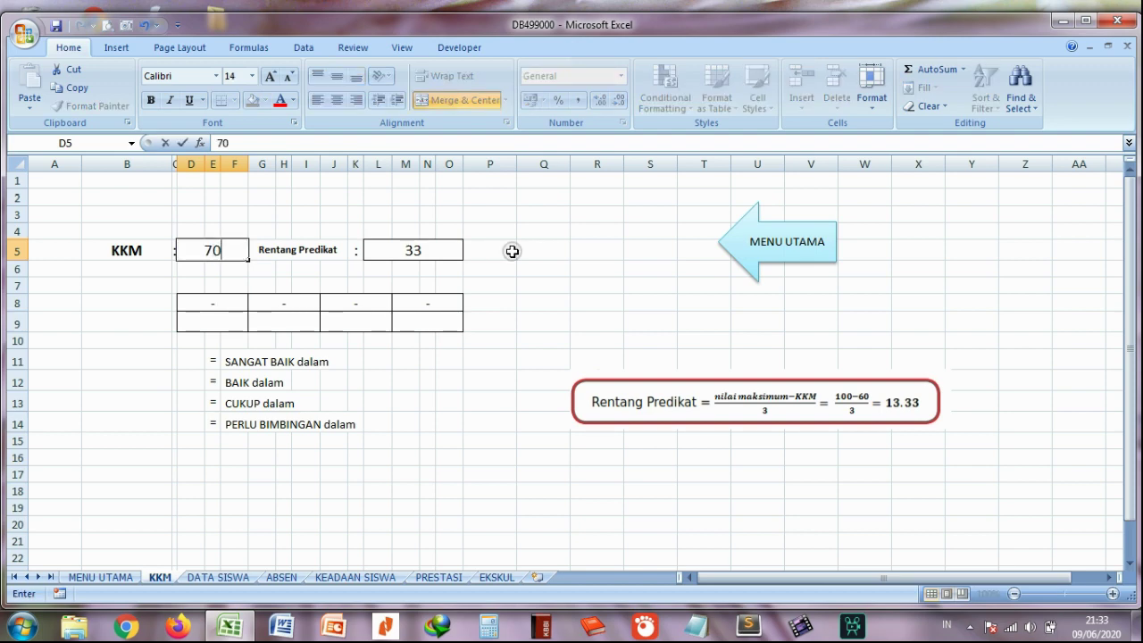
key("Return")
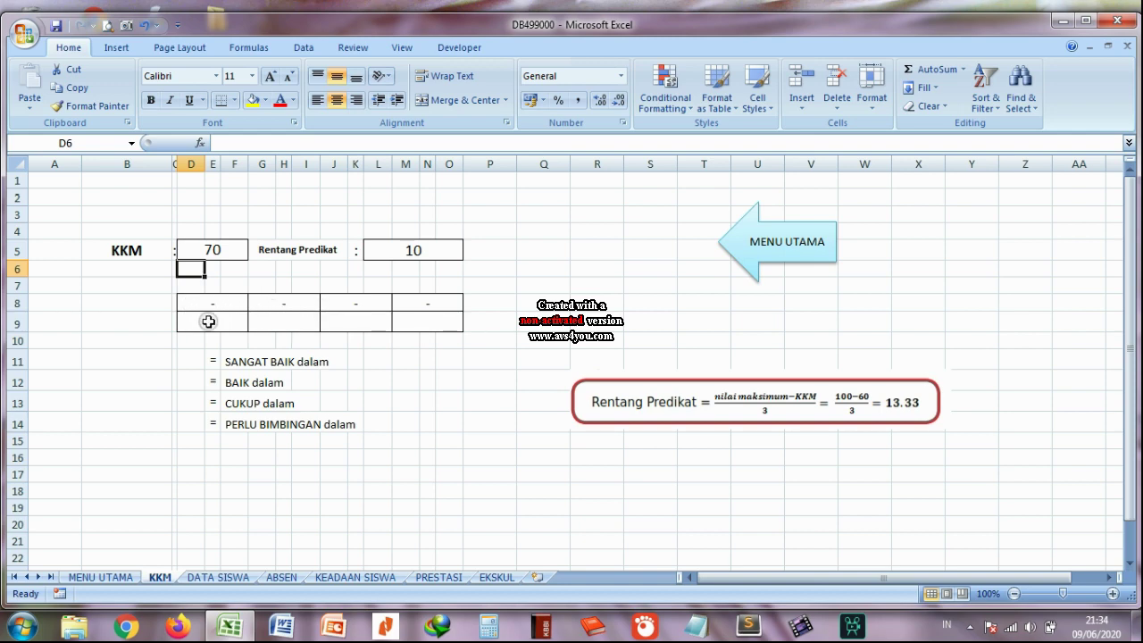
left_click(208, 322)
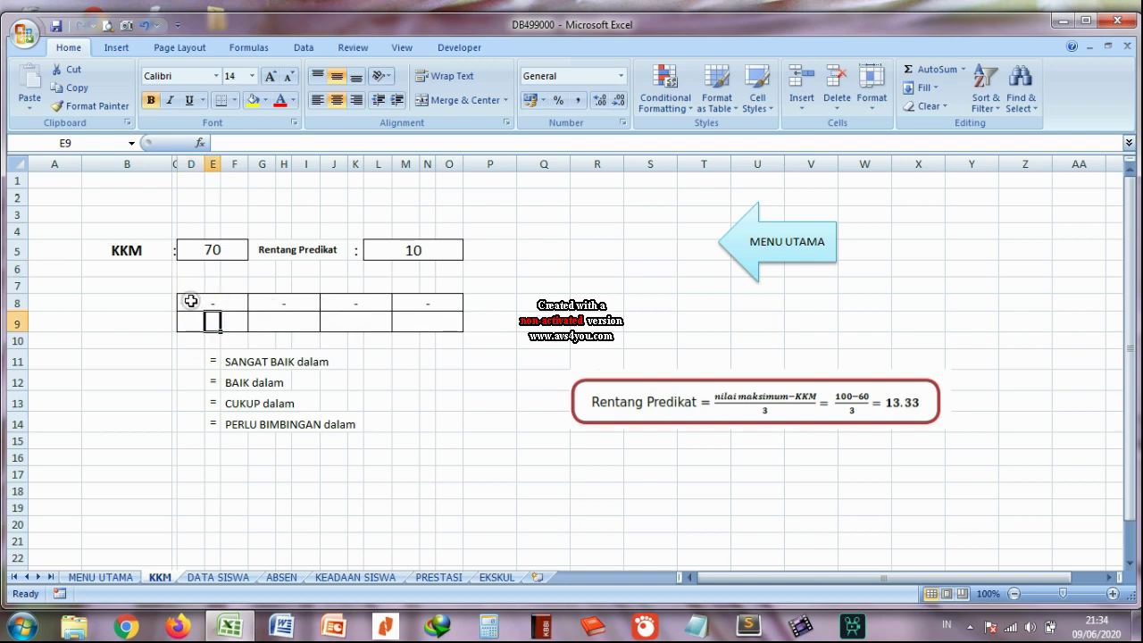
left_click(189, 302)
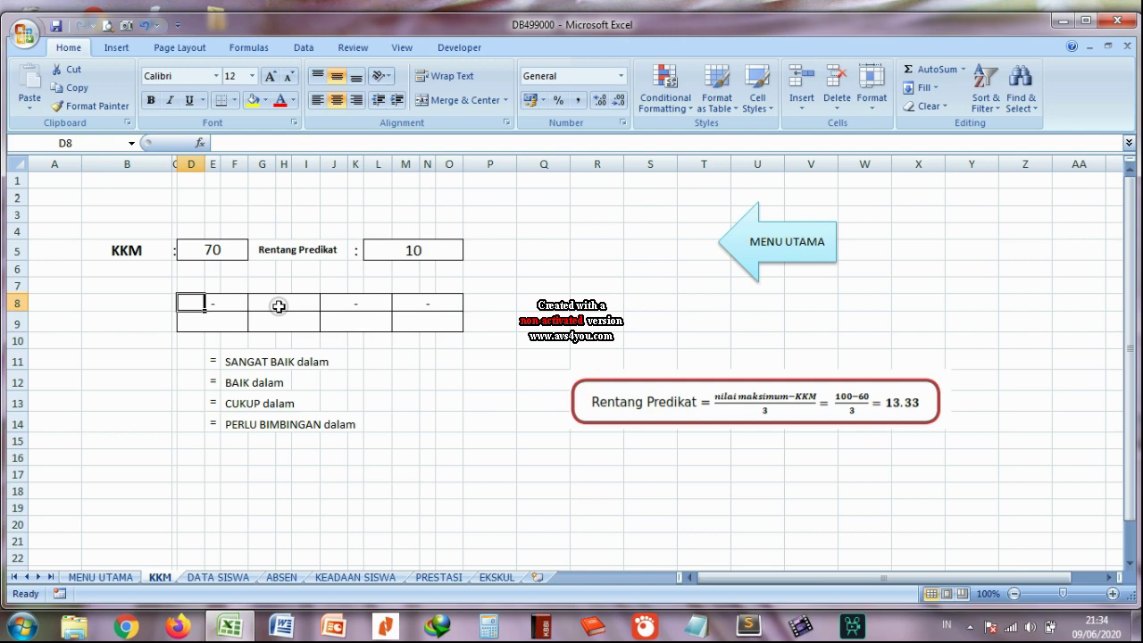
left_click(215, 322)
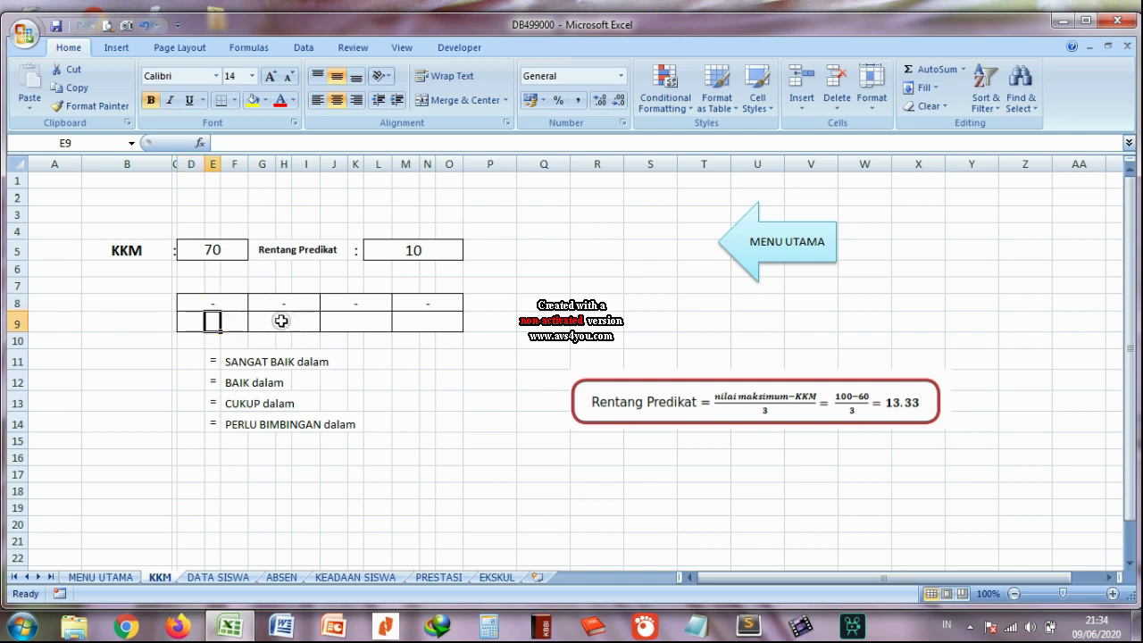
left_click(193, 304)
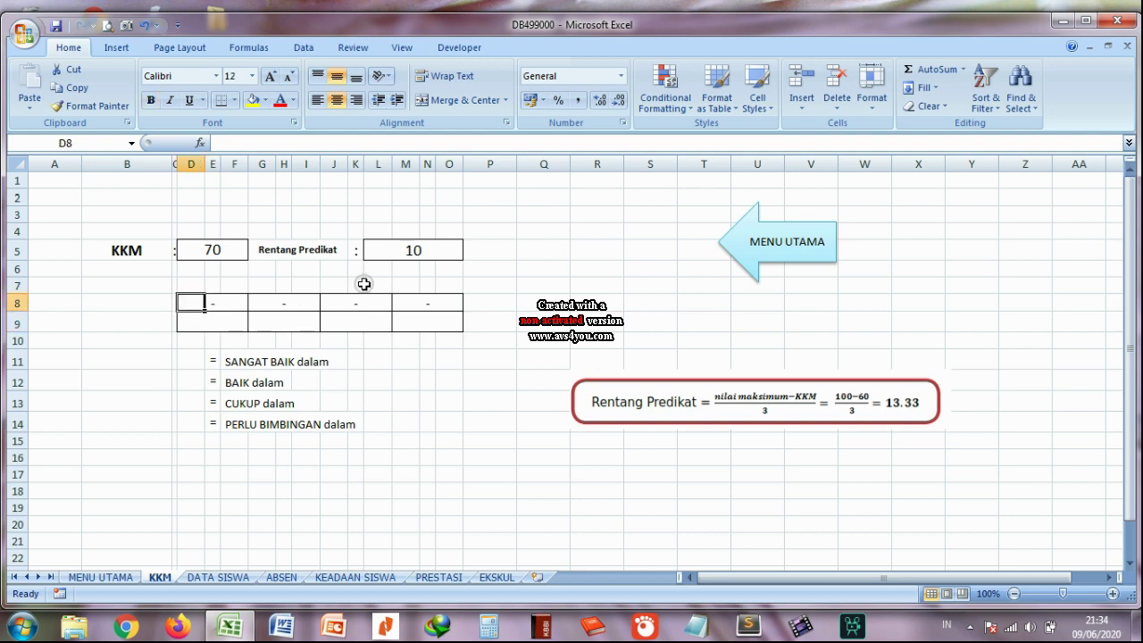
Enter 0 in cell D8 and the formula =$D$5-1 in F8 as the limits of the lowest predicate range
type("0")
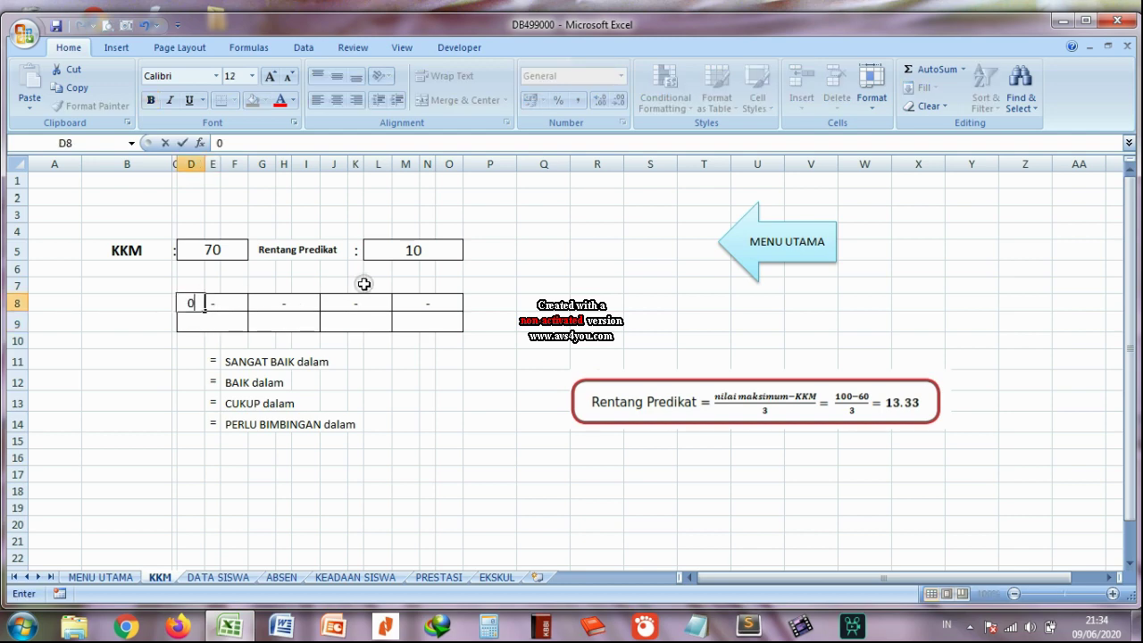
key("Tab")
key("Tab")
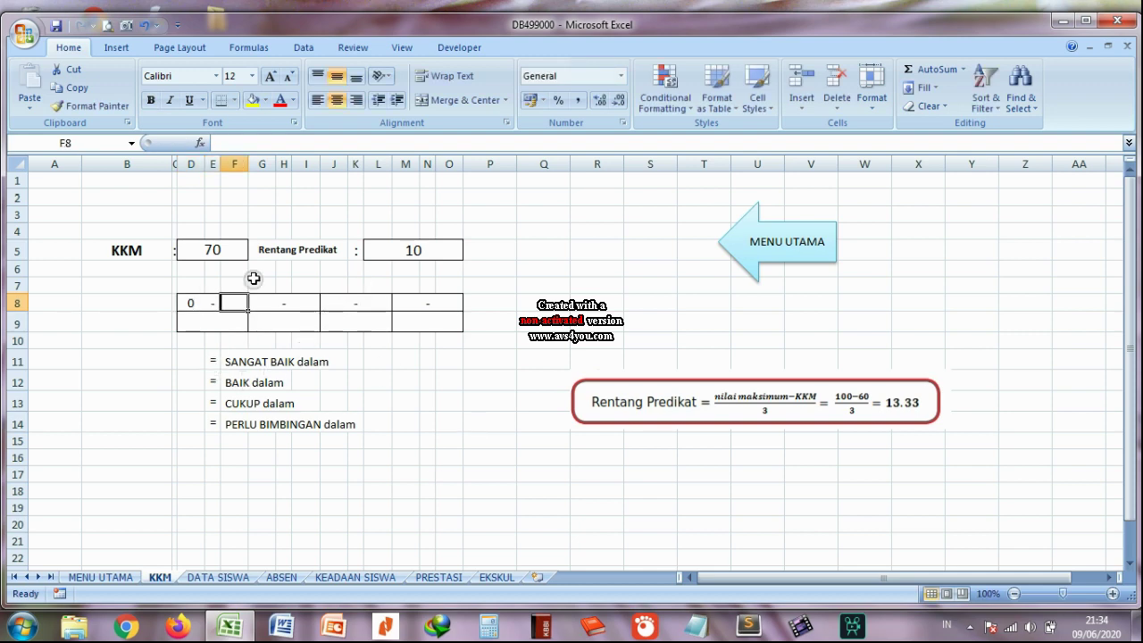
type("=")
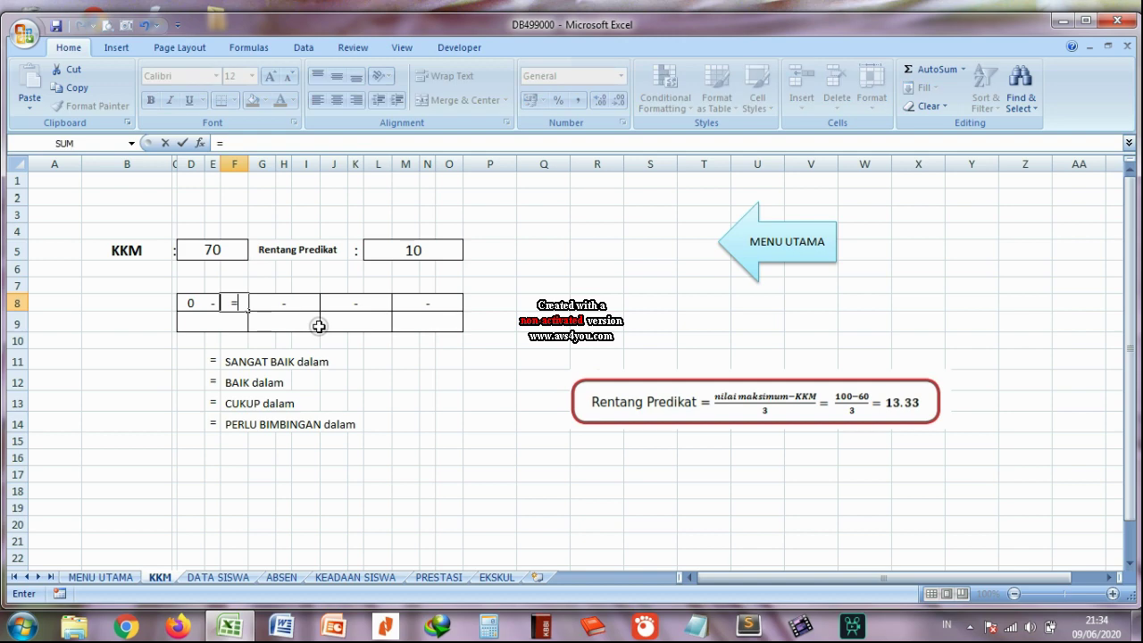
left_click(219, 251)
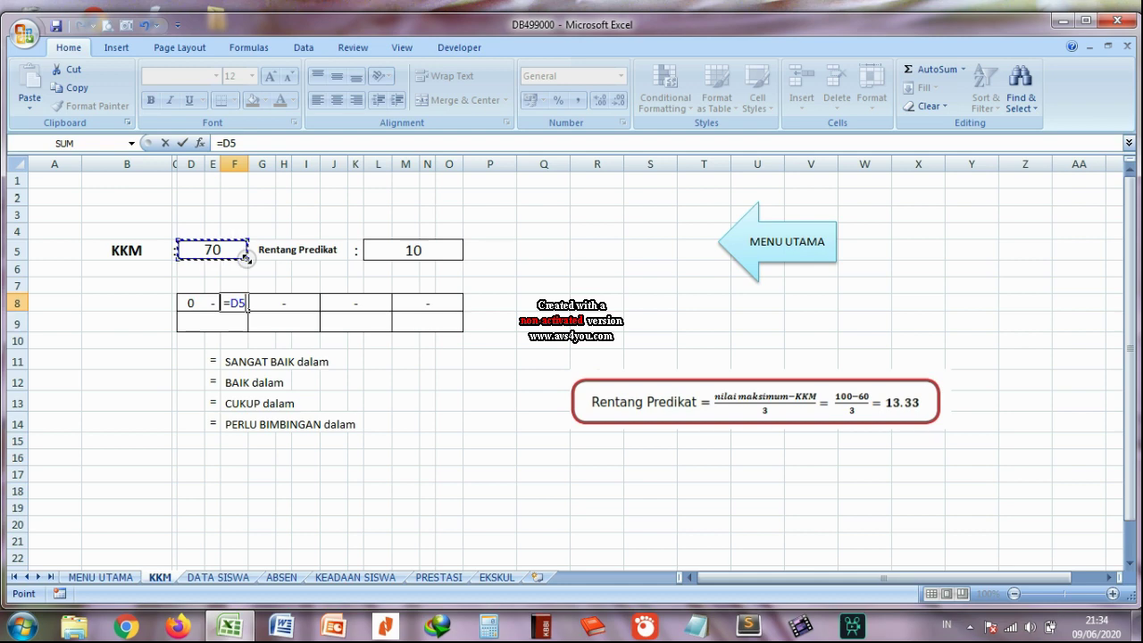
key("F4")
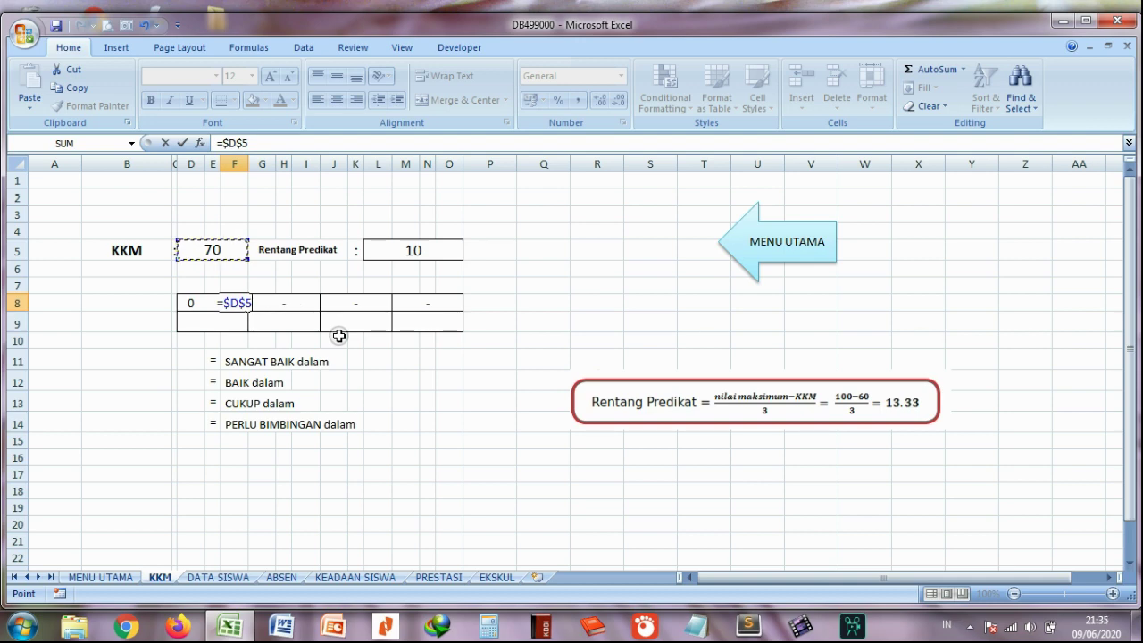
type("-1")
key("Return")
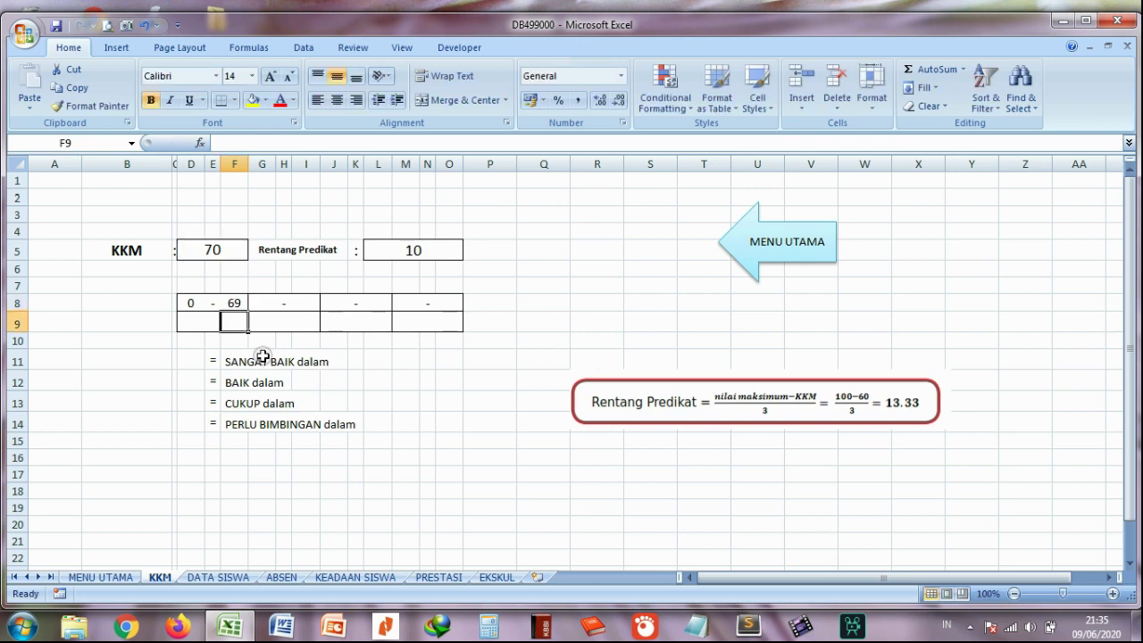
Test the F8 formula by changing the KKM value in D5 to 50, and restore it to 70
left_click(234, 303)
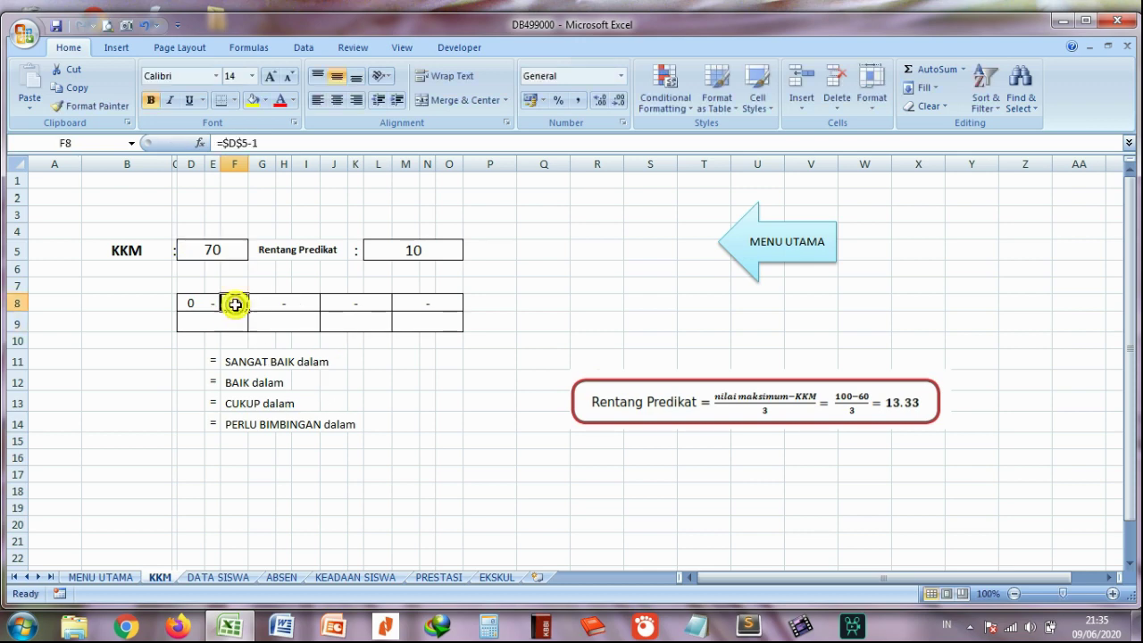
left_click(225, 250)
type("50")
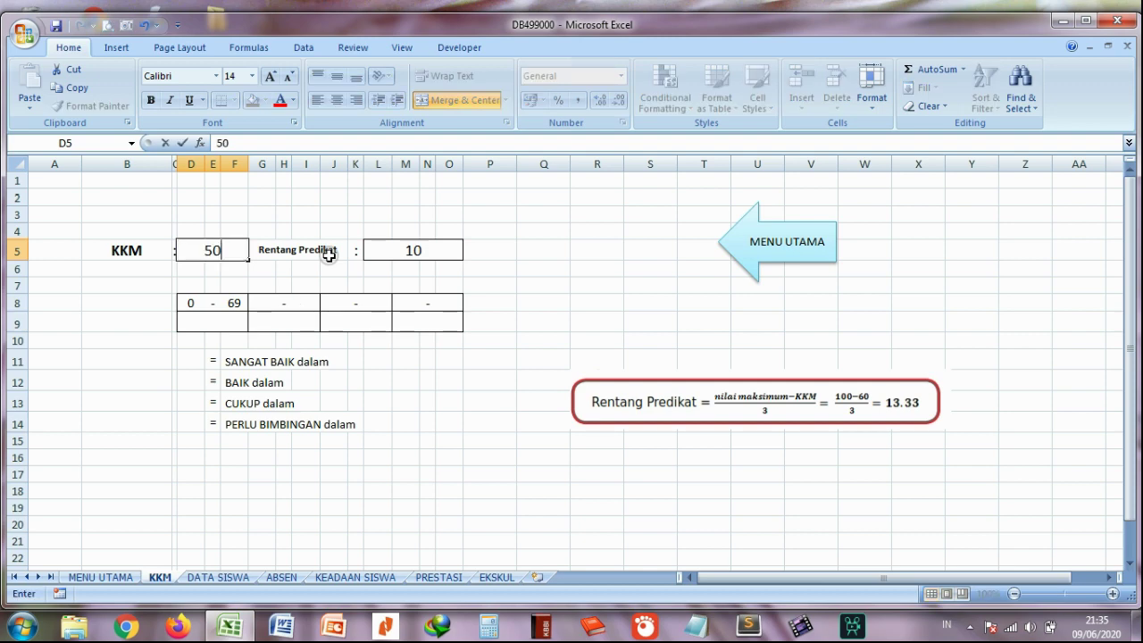
key("Return")
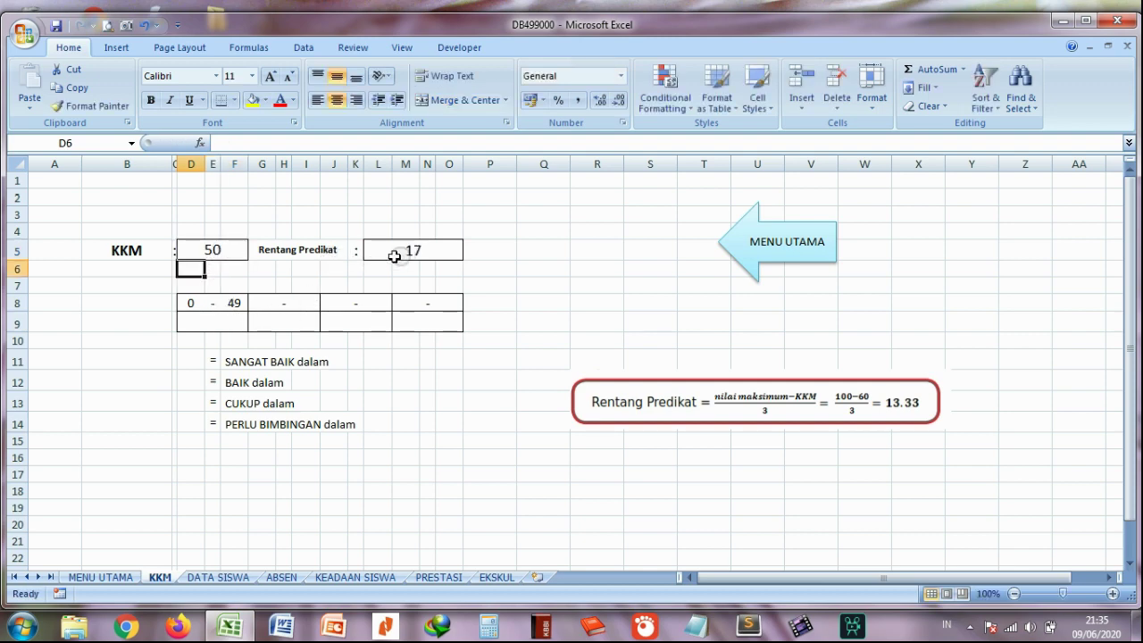
left_click(232, 251)
type("70")
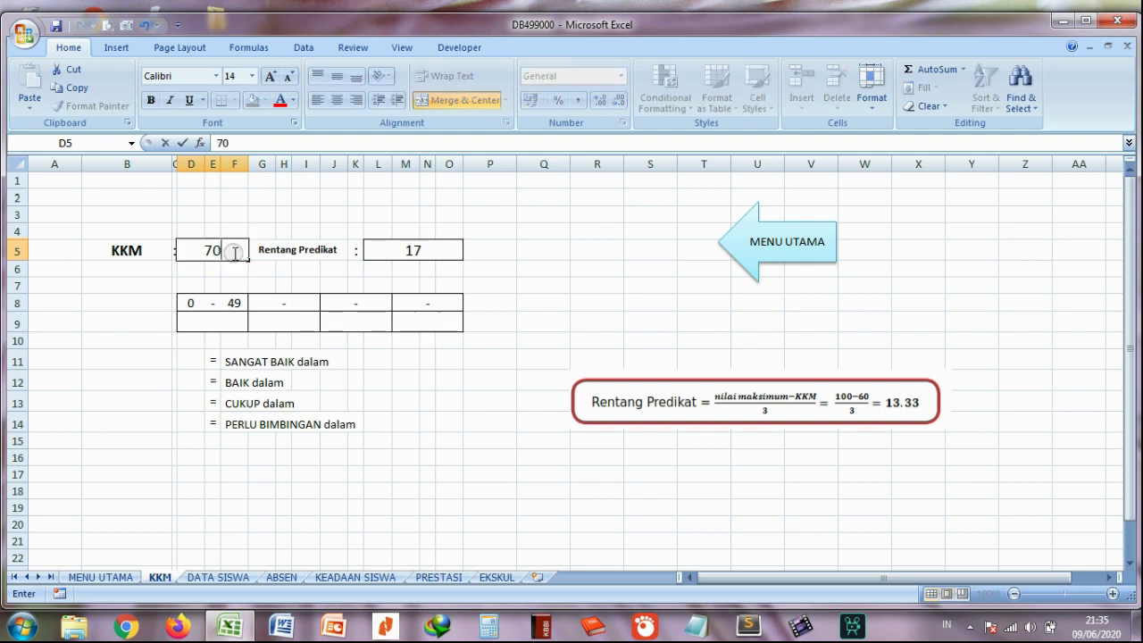
key("Return")
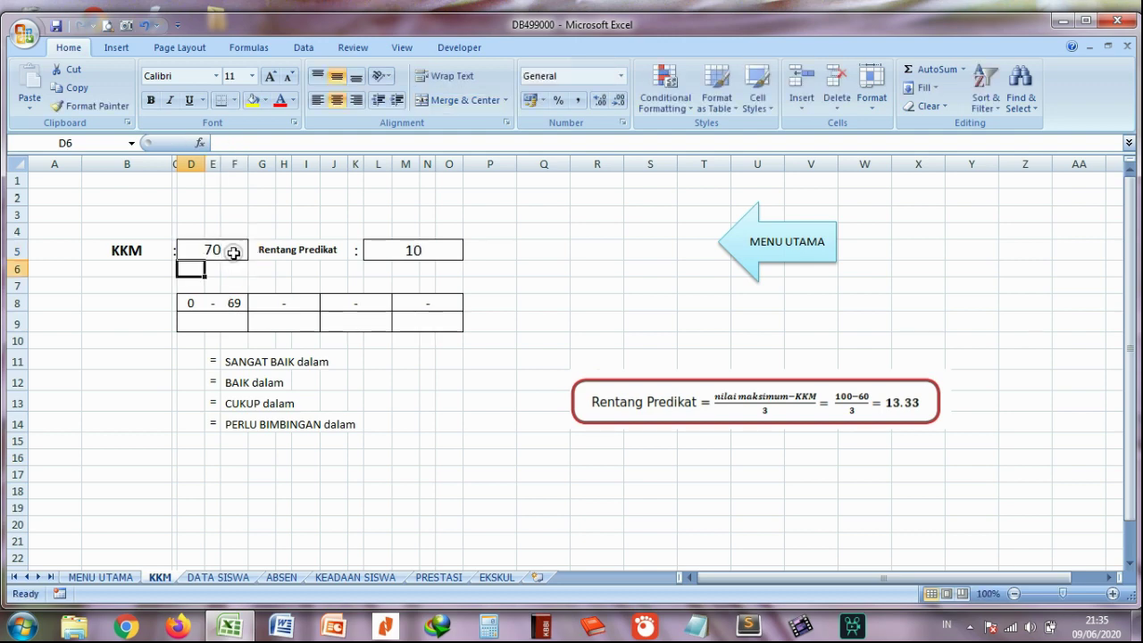
Enter the formula =F8+1 in cell G8 as the start of the second predicate range
left_click(258, 303)
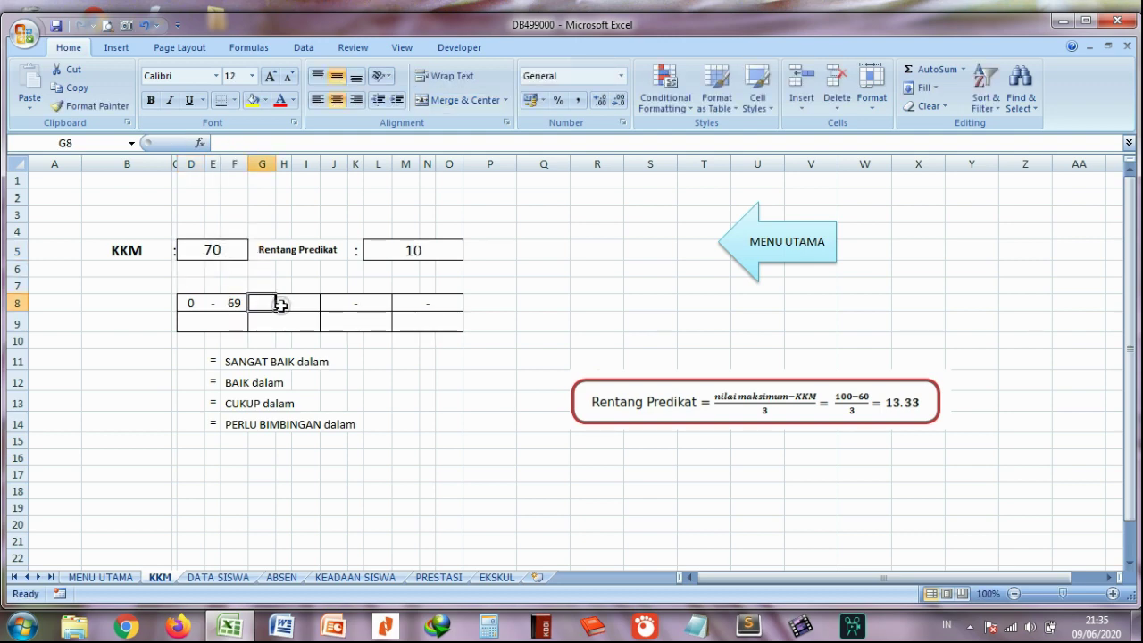
type("=")
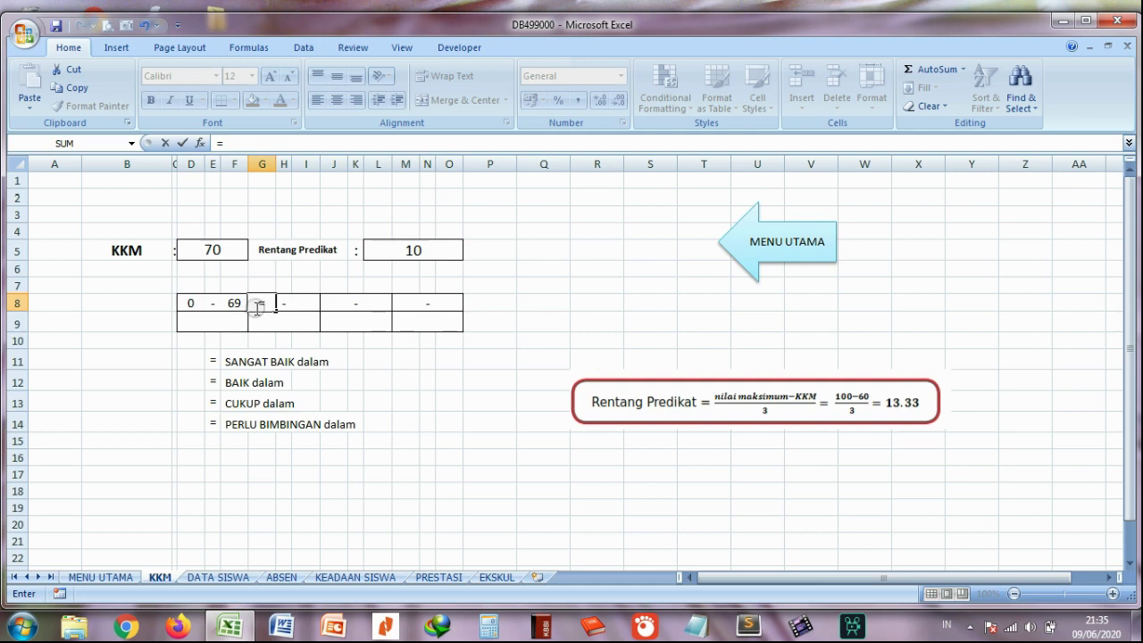
left_click(241, 302)
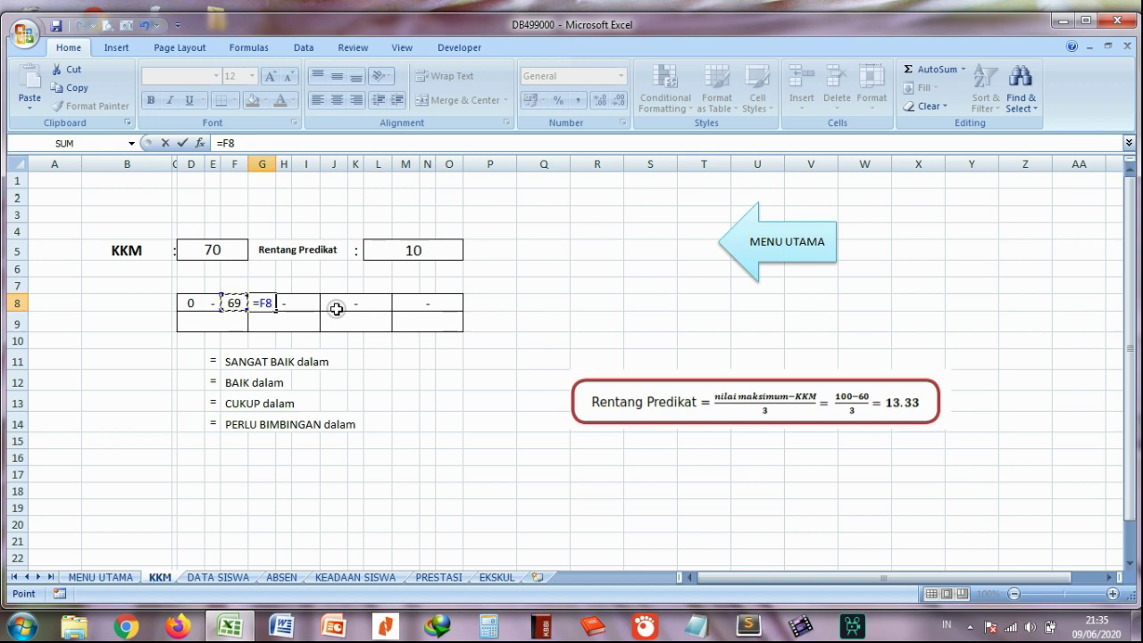
type("+1")
key("Return")
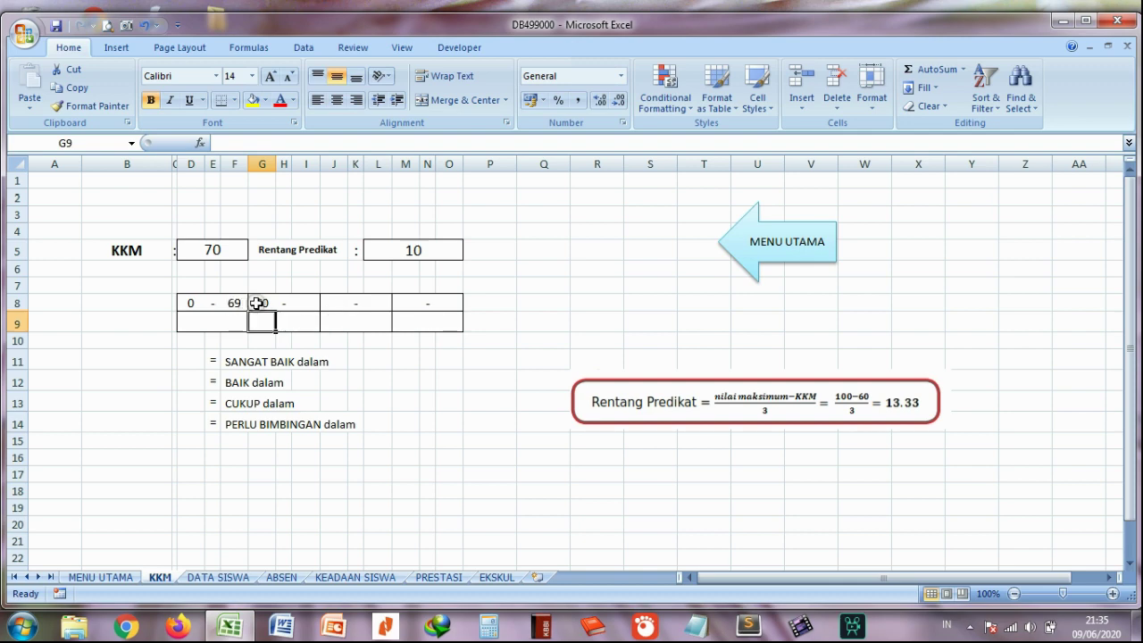
Enter the formula =$D$5+$L$5 in cell I8 for the upper limit of the second predicate range
left_click(308, 304)
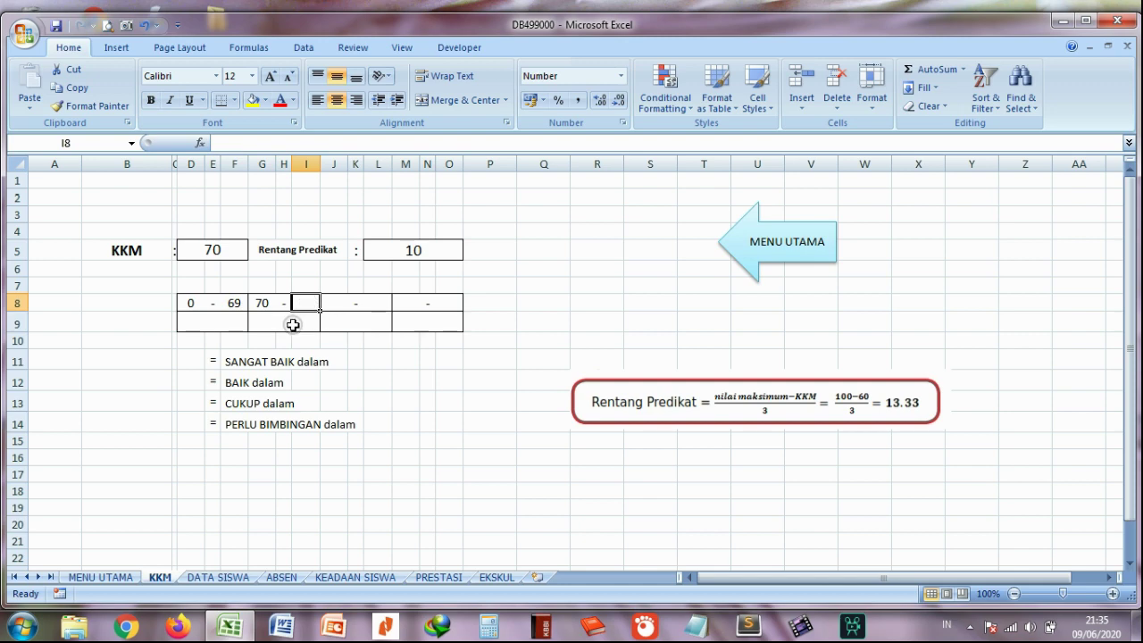
type("=")
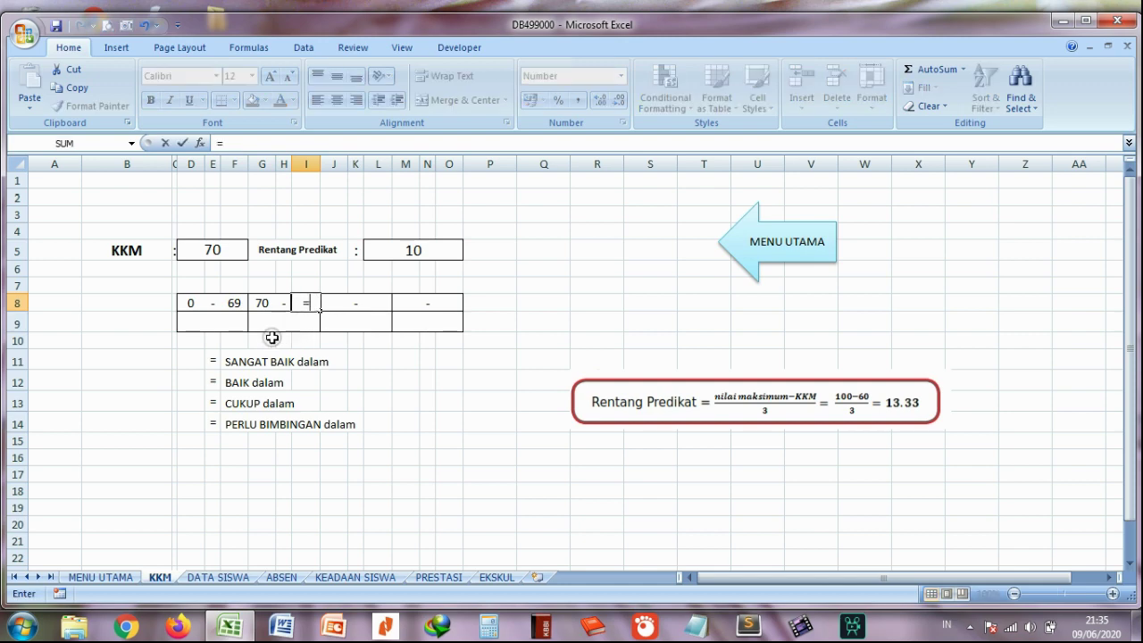
left_click(258, 306)
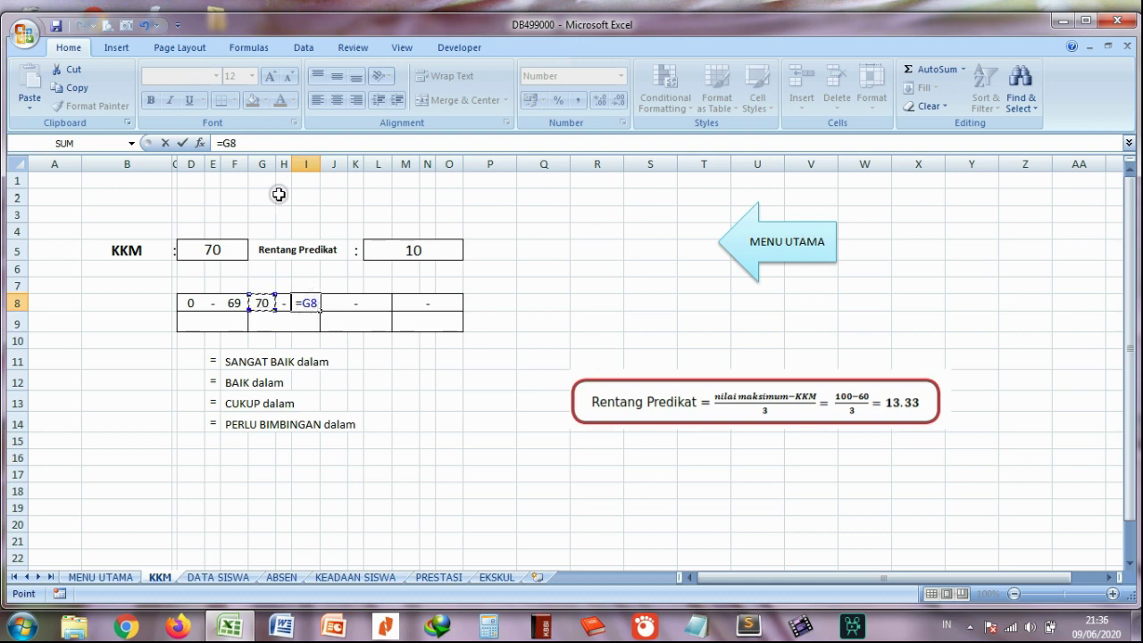
key("BackSpace")
key("BackSpace")
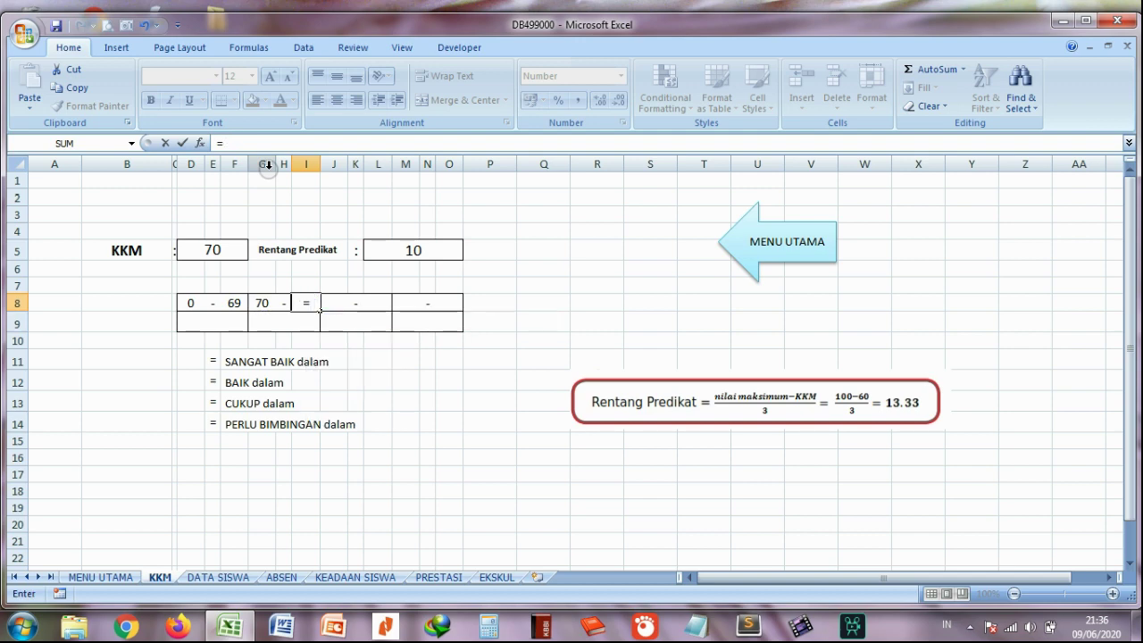
left_click(220, 250)
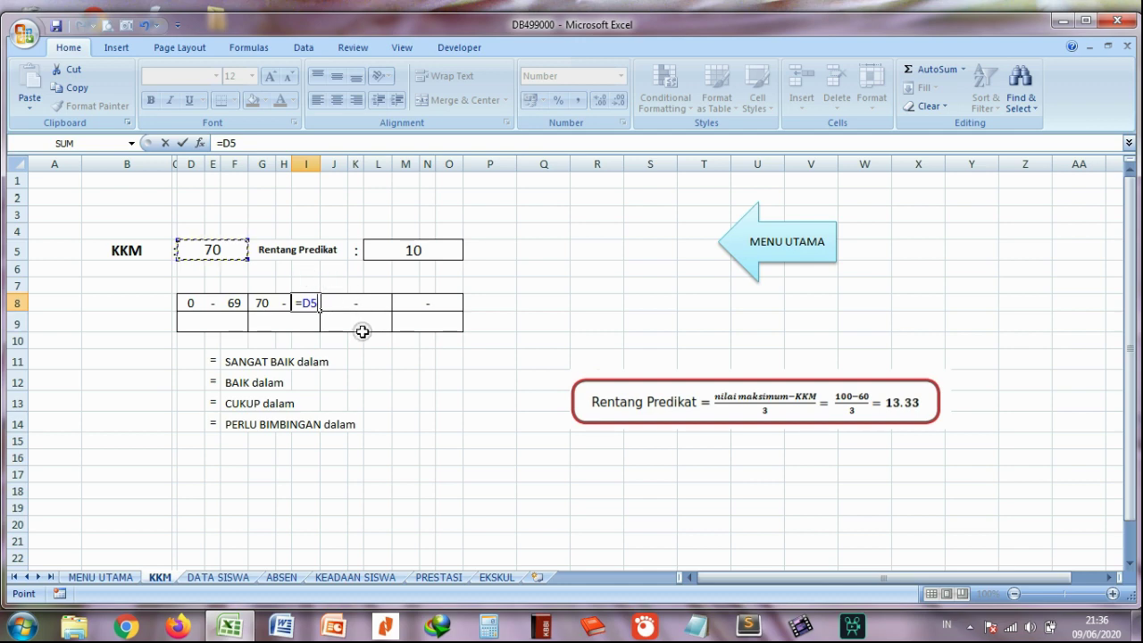
key("F4")
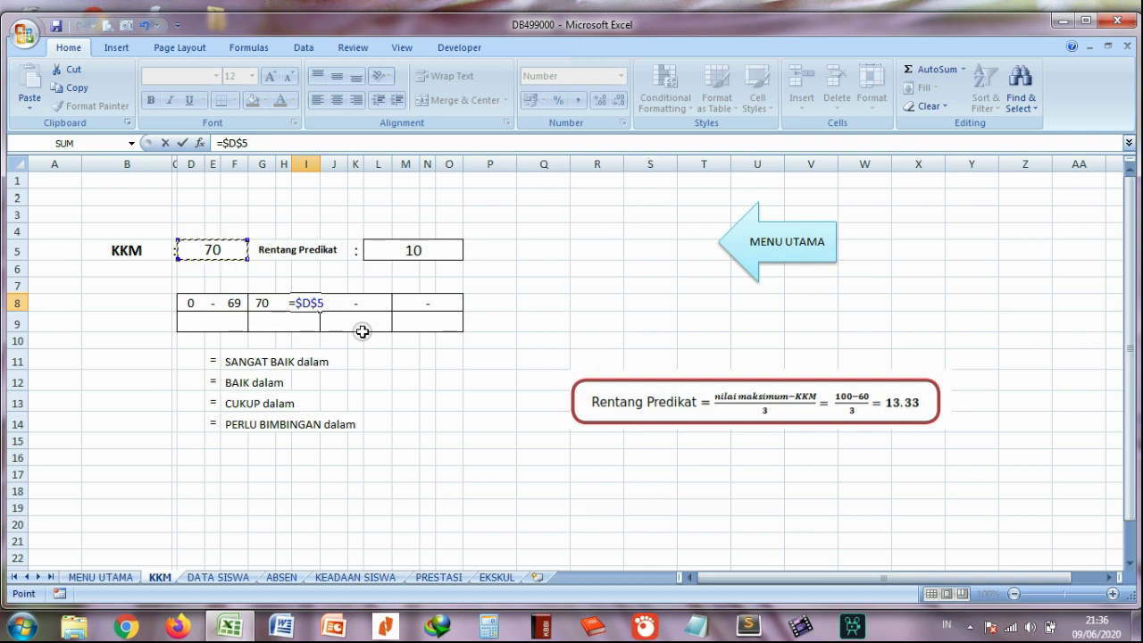
type("+")
left_click(402, 252)
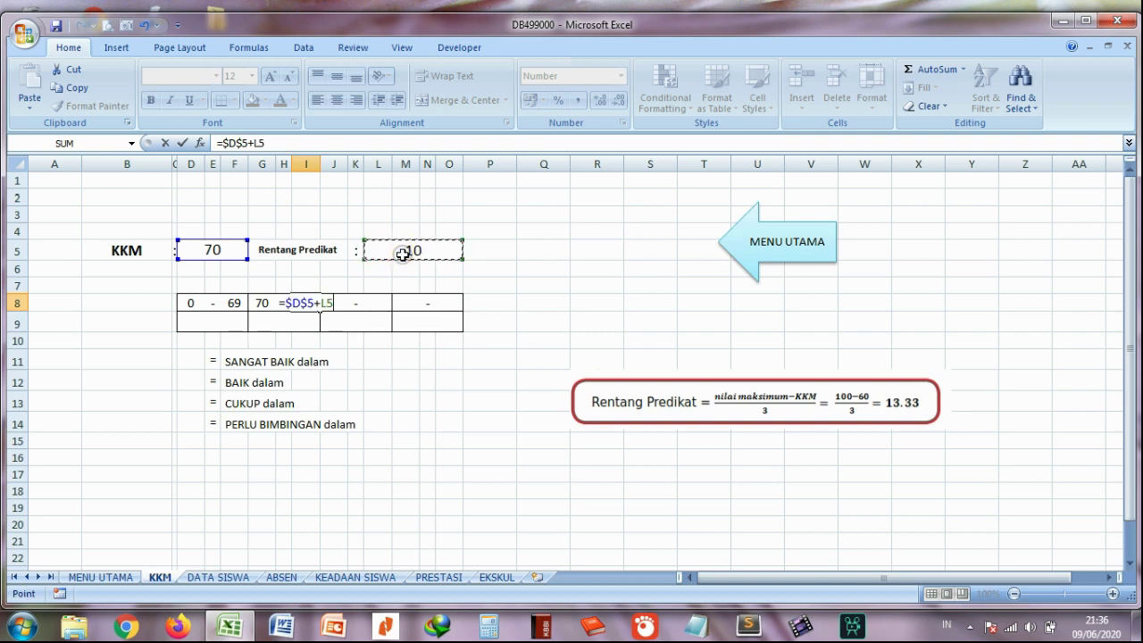
key("F4")
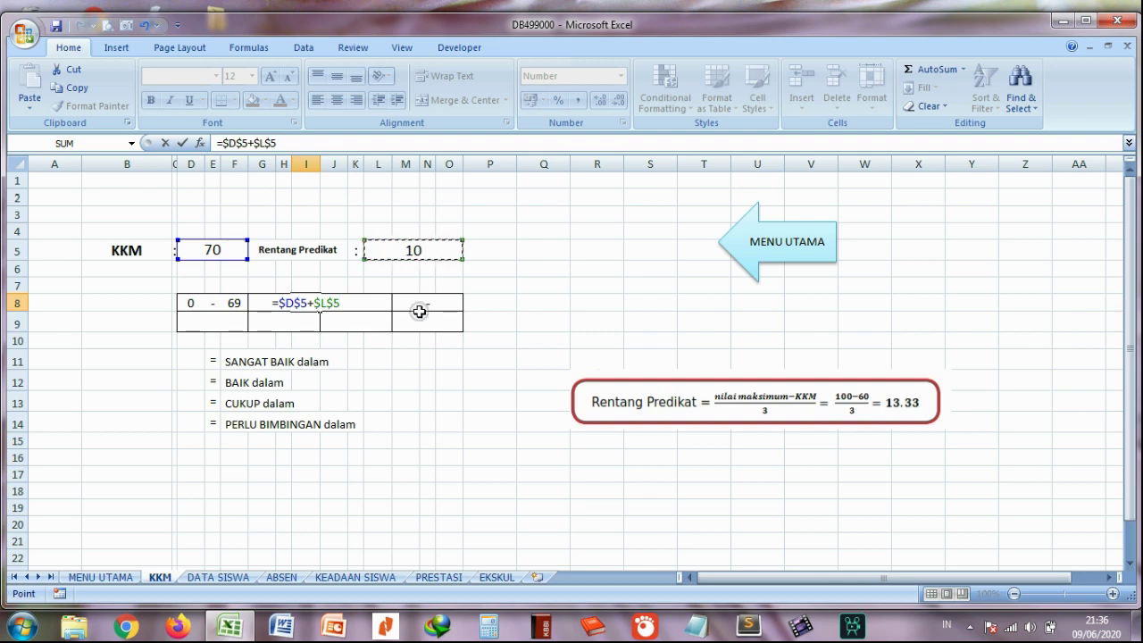
key("Return")
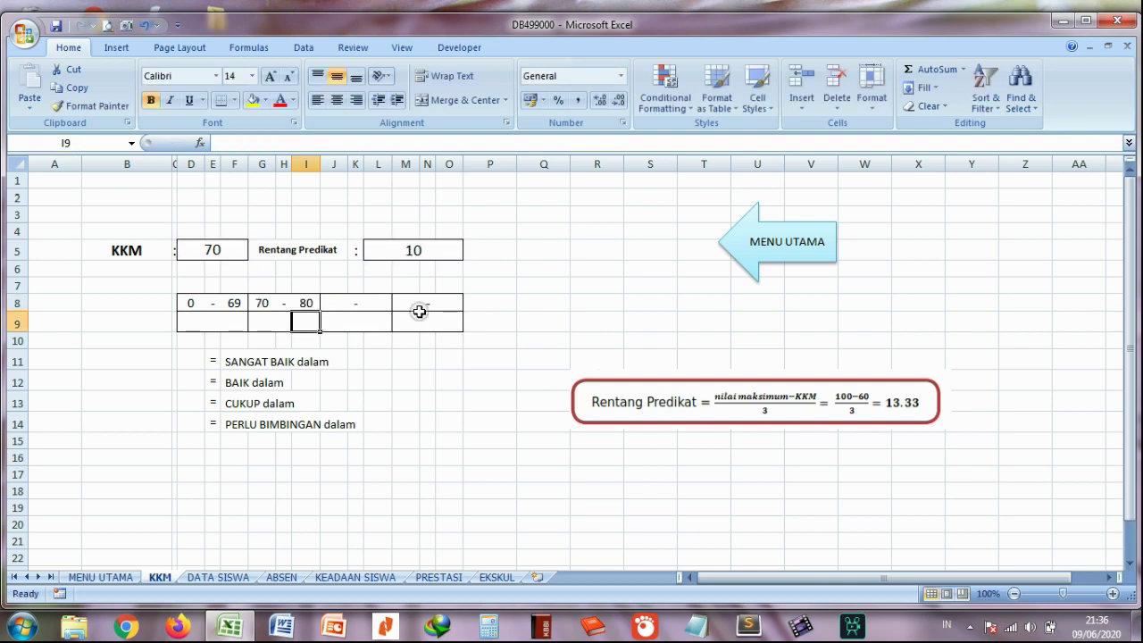
Subtract 1 in the I8 formula so it reads =$D$5+$L$5-1
left_click(307, 303)
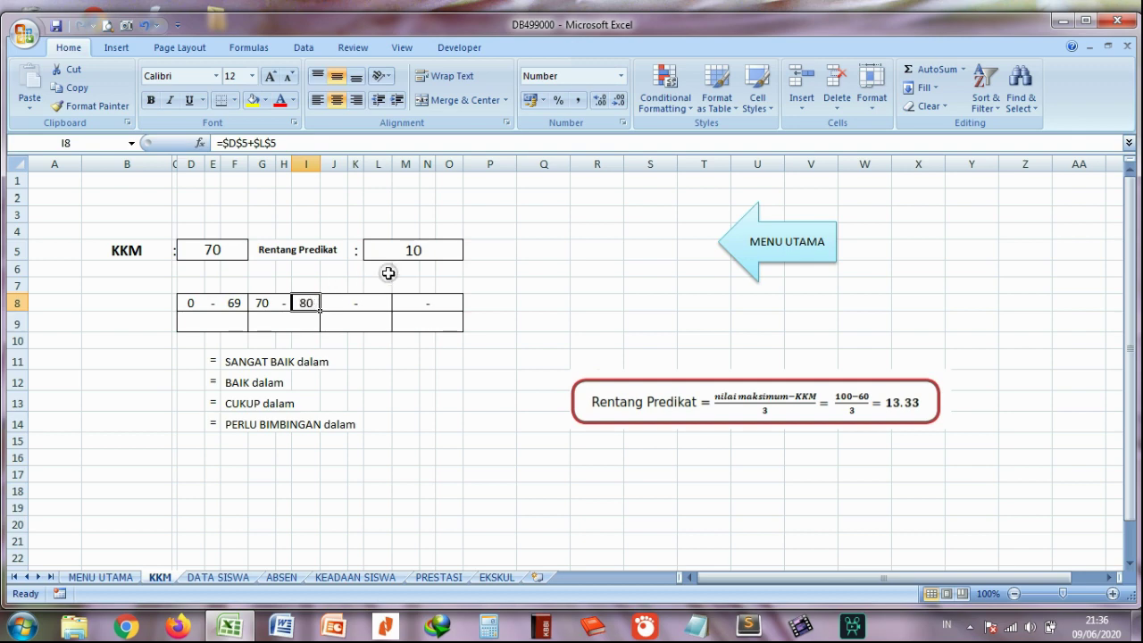
left_click(310, 144)
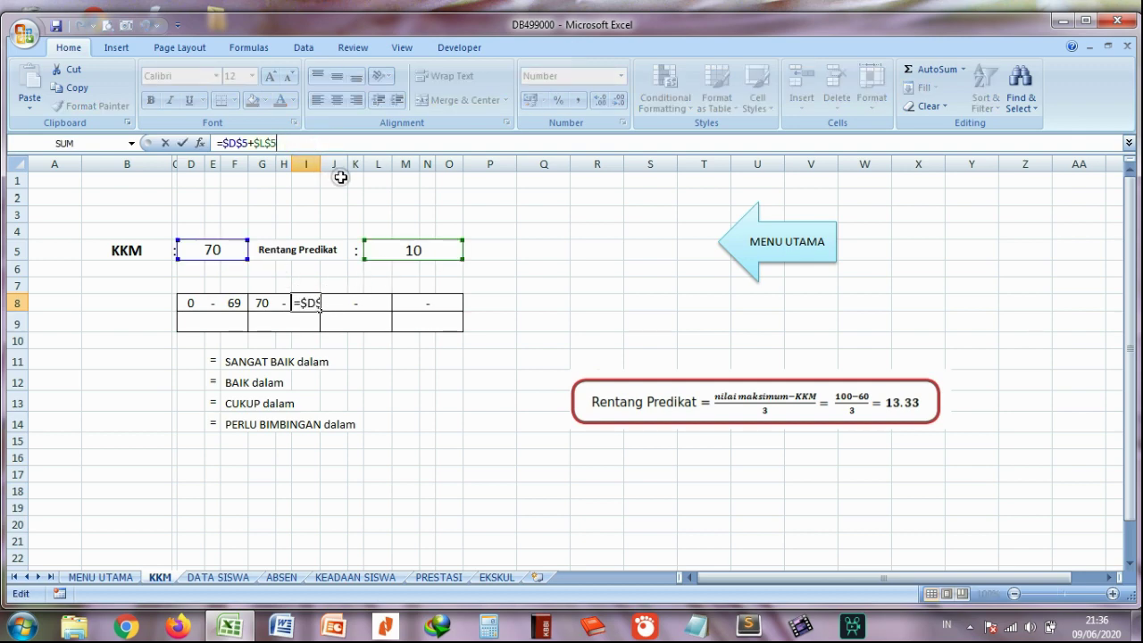
type("-1")
key("Return")
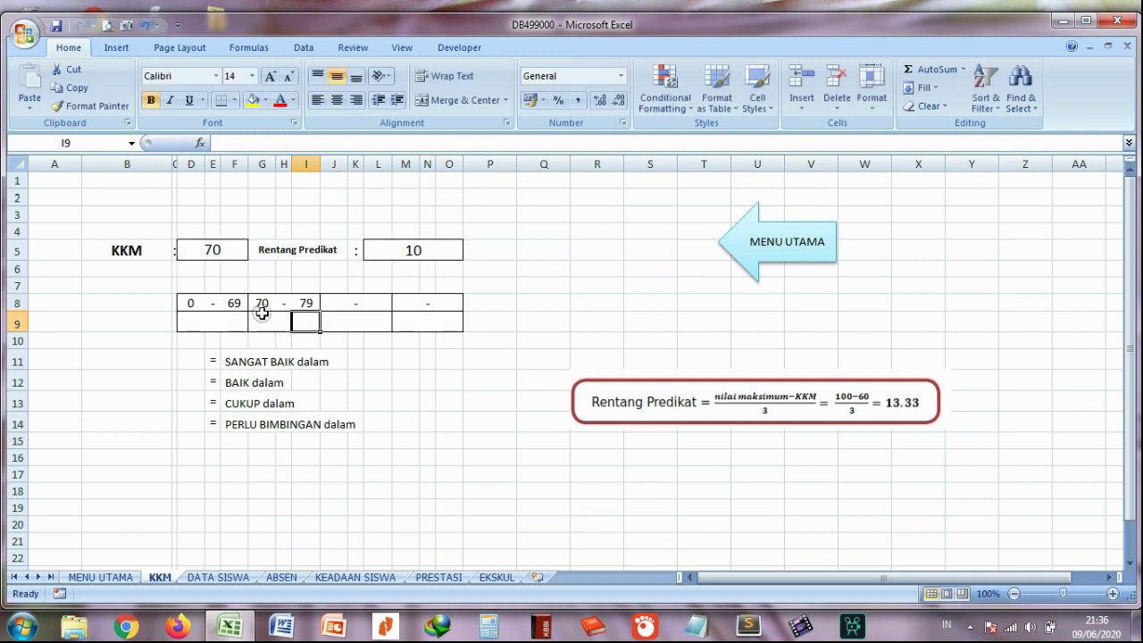
left_click(315, 306)
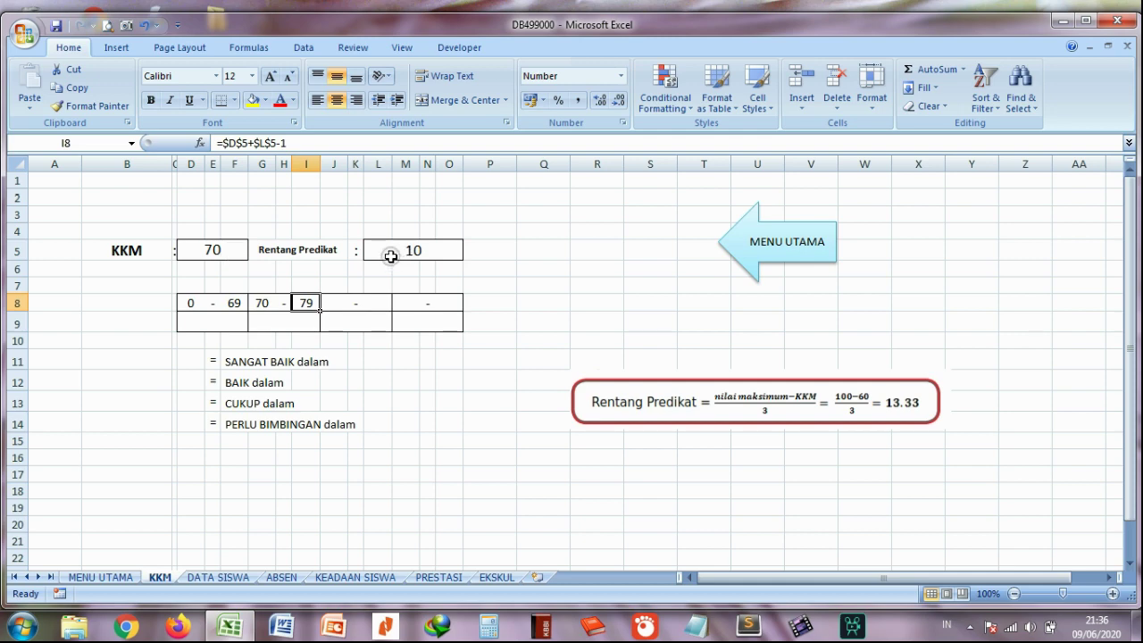
Enter the formula =$D$5+$L$5 in cell J8 as the start of the third predicate range
left_click(330, 303)
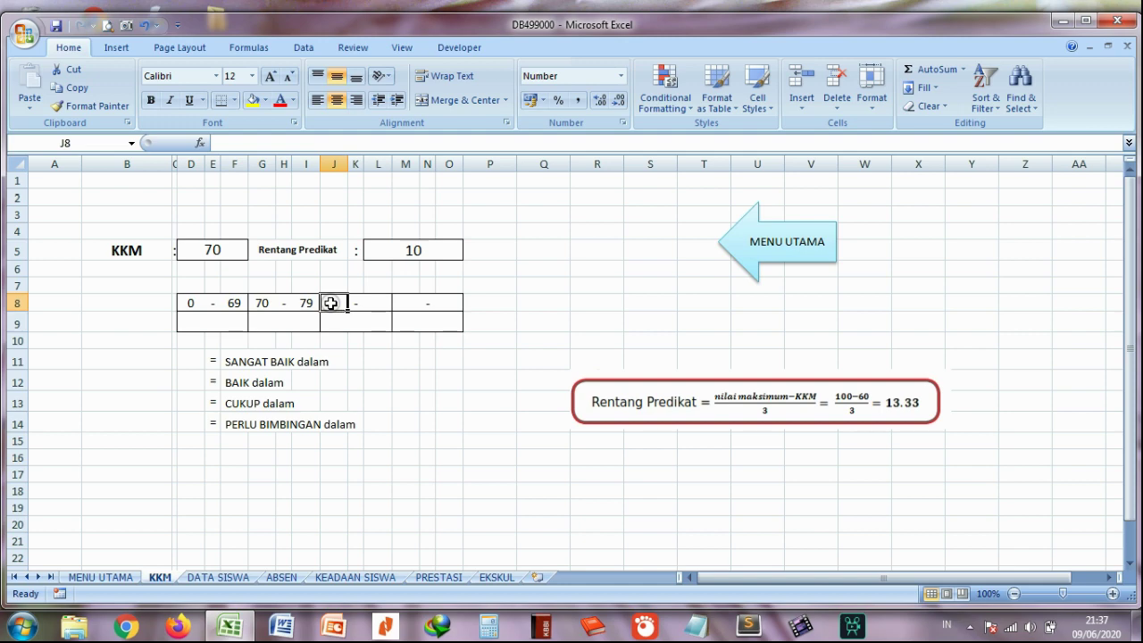
type("=")
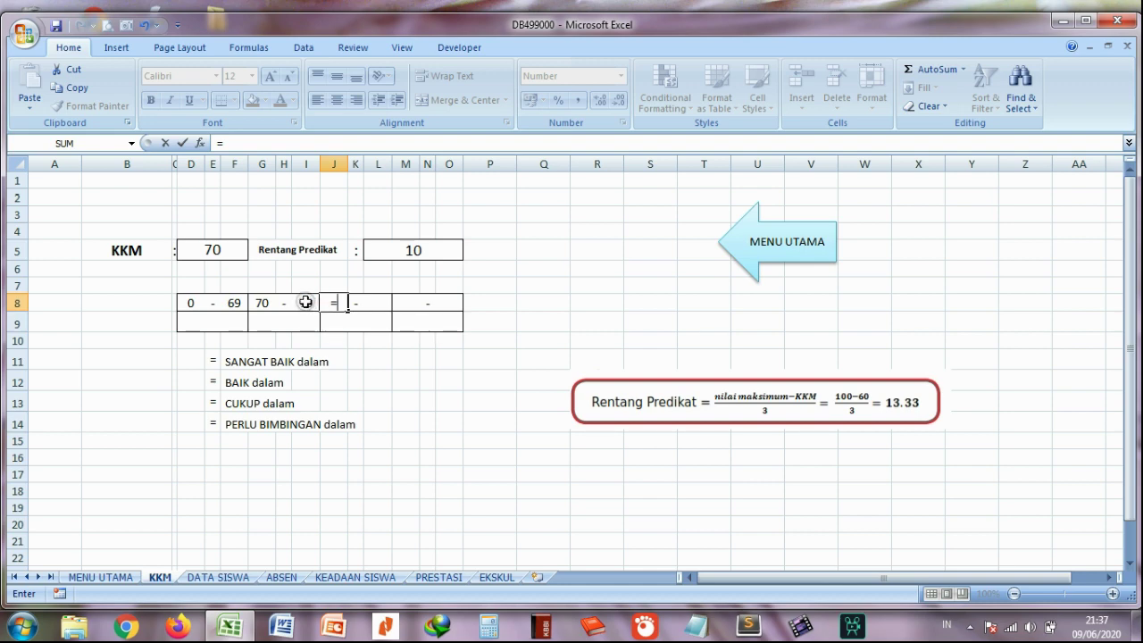
left_click(232, 250)
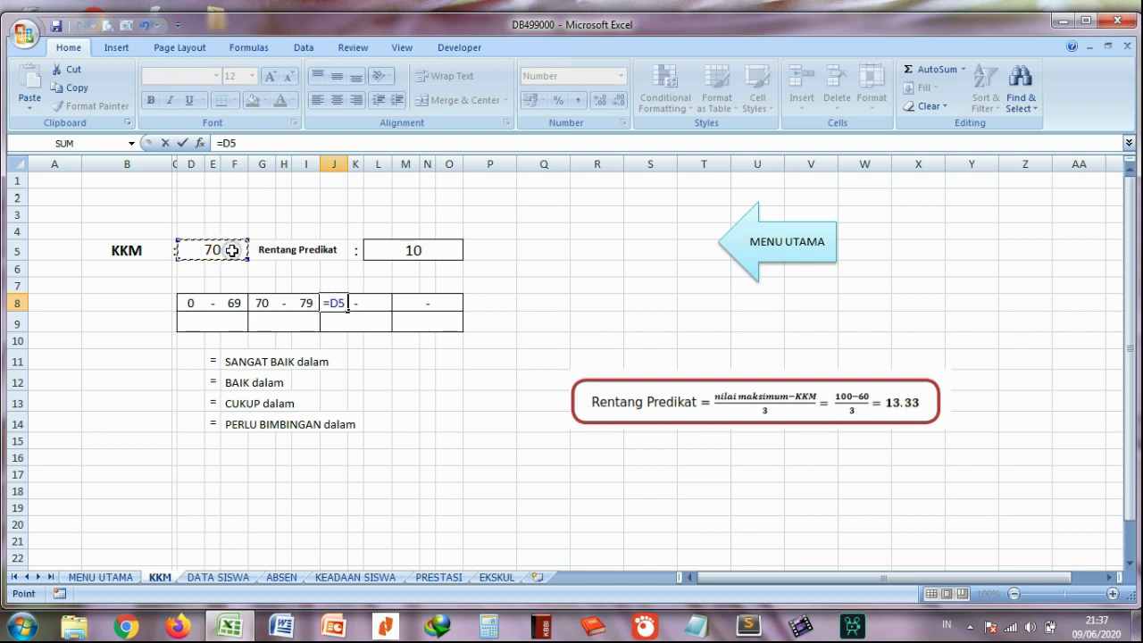
key("F4")
type("+")
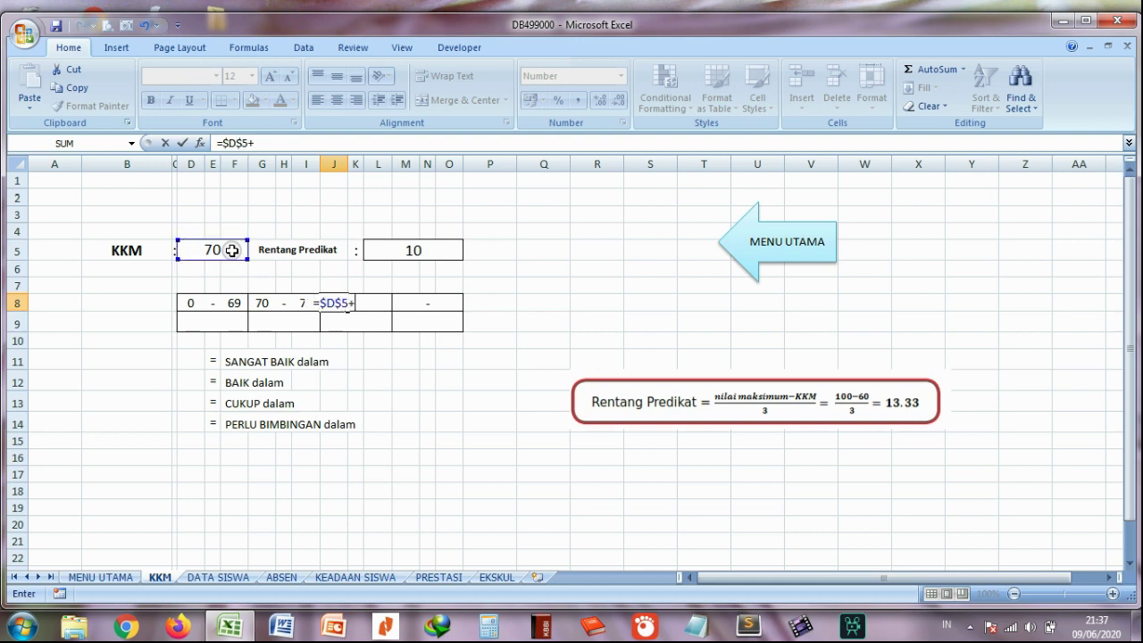
left_click(395, 256)
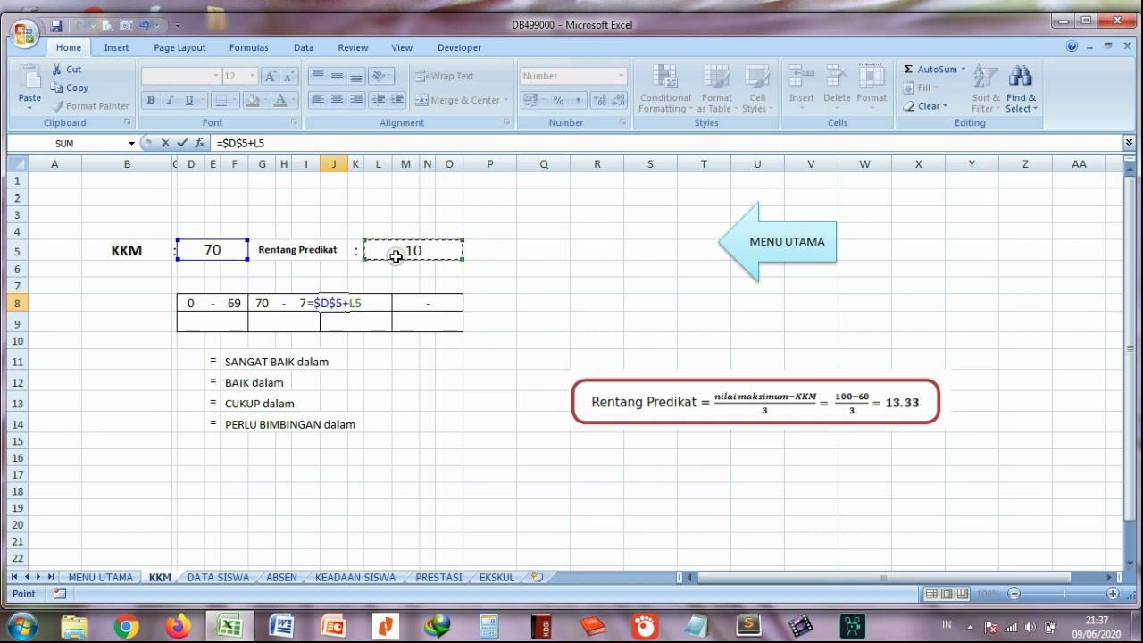
key("F4")
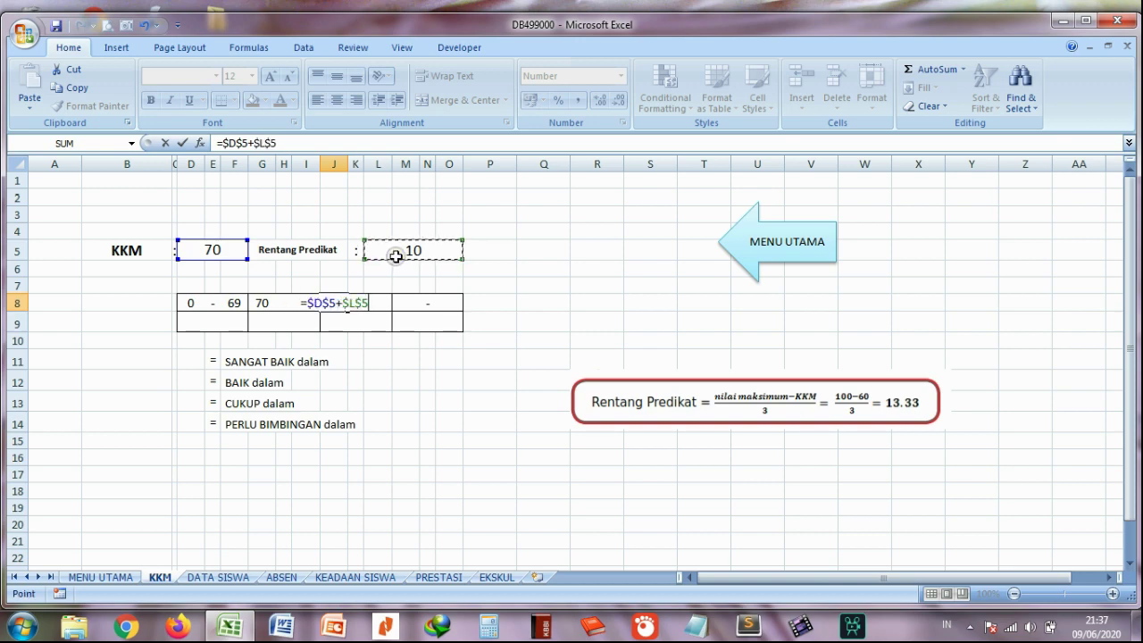
key("Return")
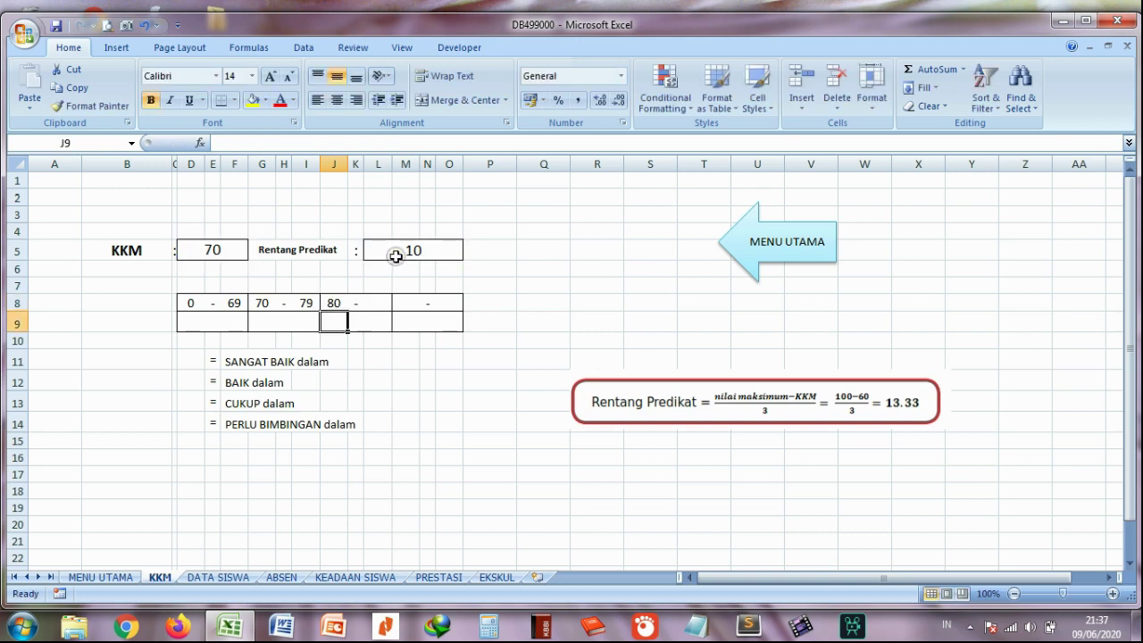
Enter the formula =$D$5+$L$5+1 in cell L8 for the upper limit of the third predicate range
left_click(377, 303)
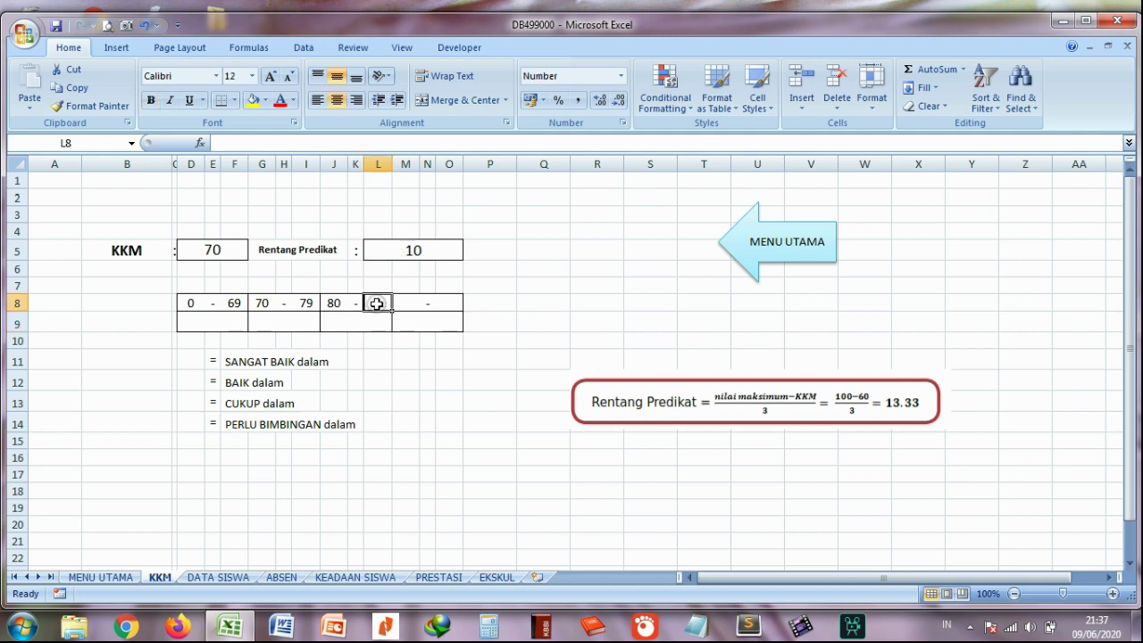
type("=")
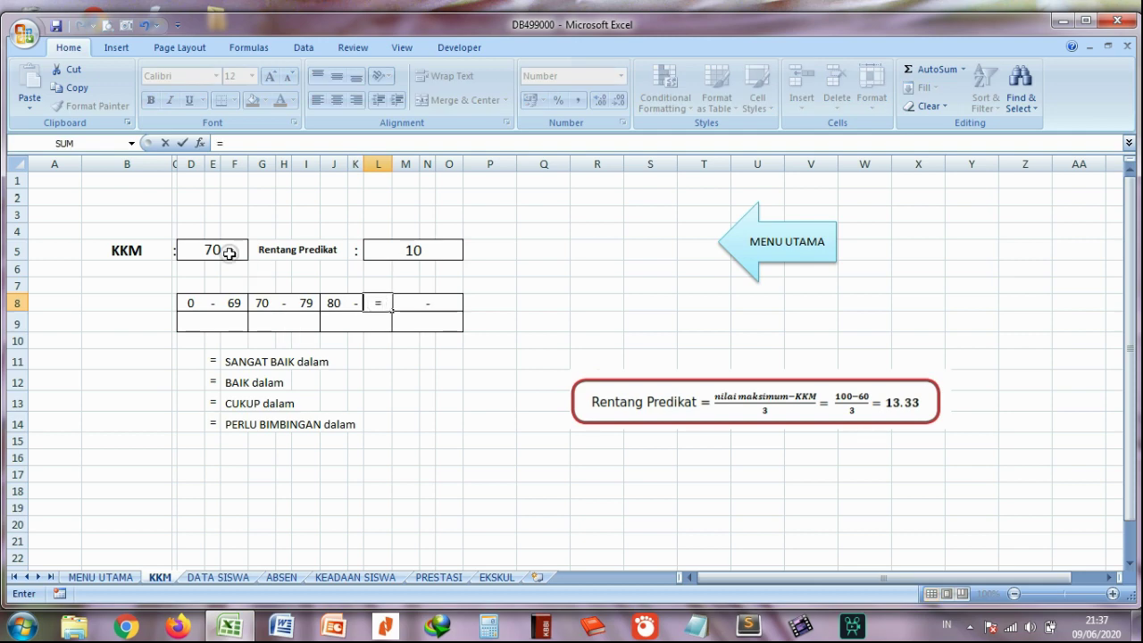
left_click(229, 254)
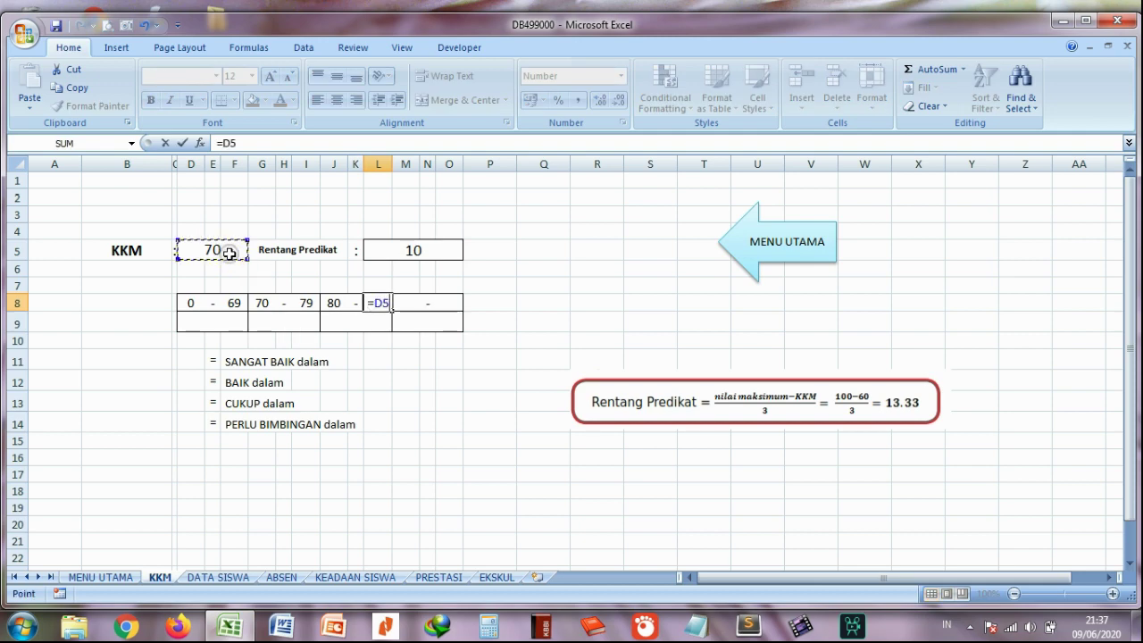
key("F4")
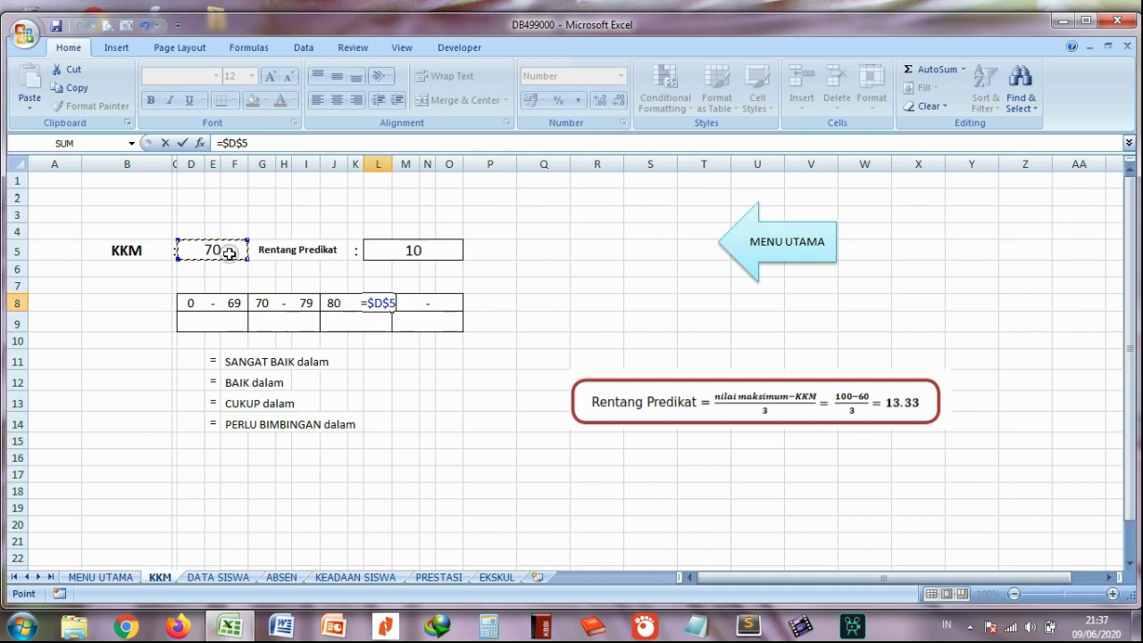
type("+")
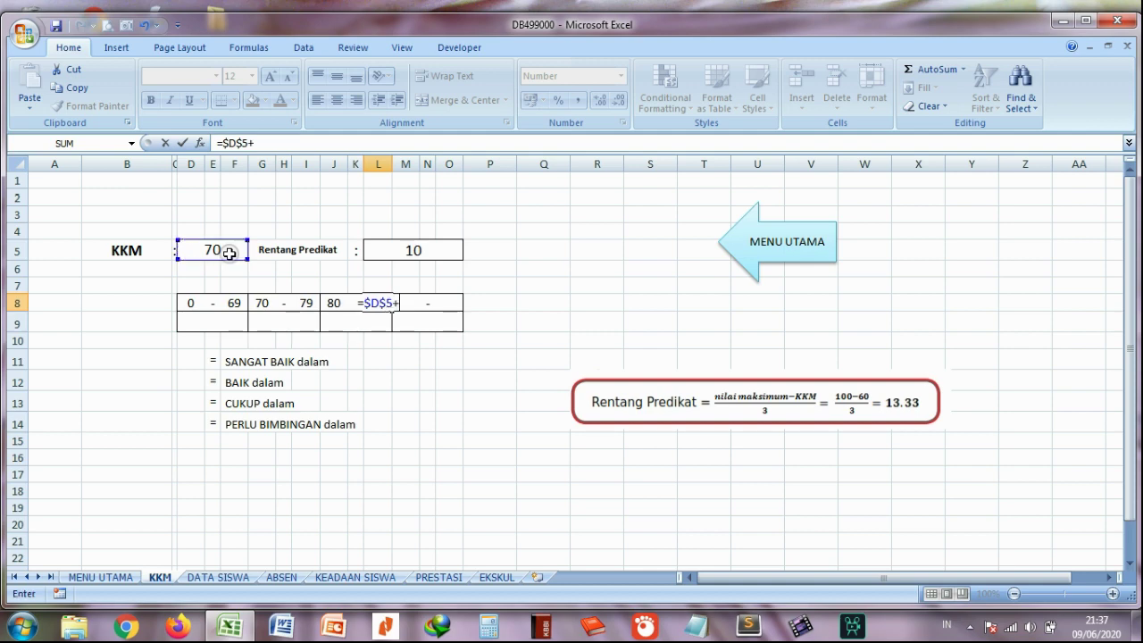
left_click(416, 251)
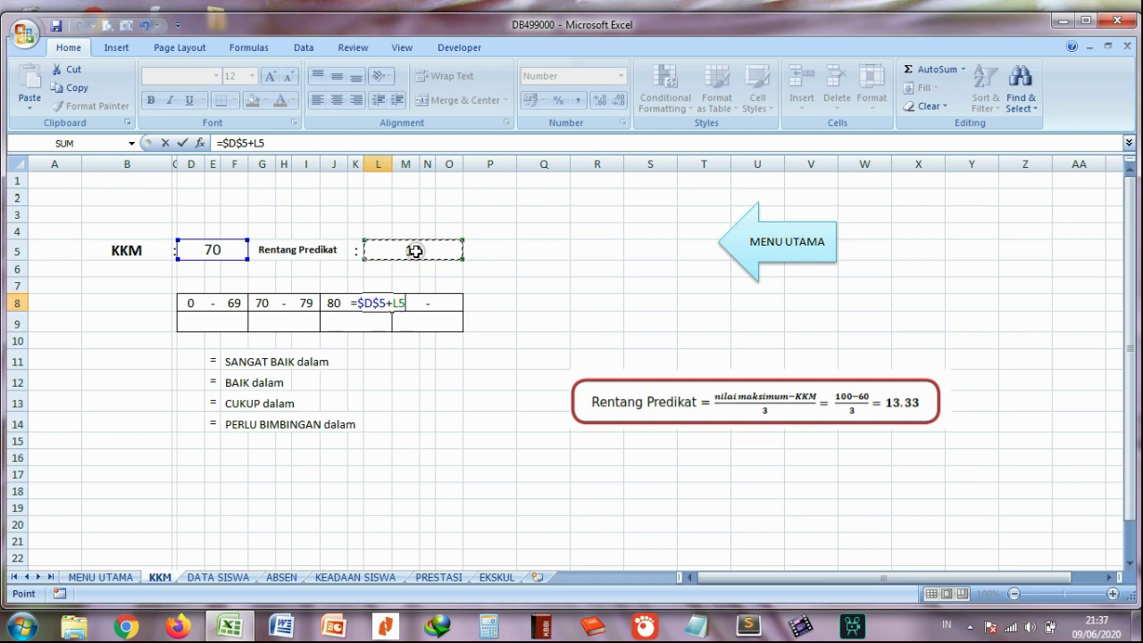
key("F4")
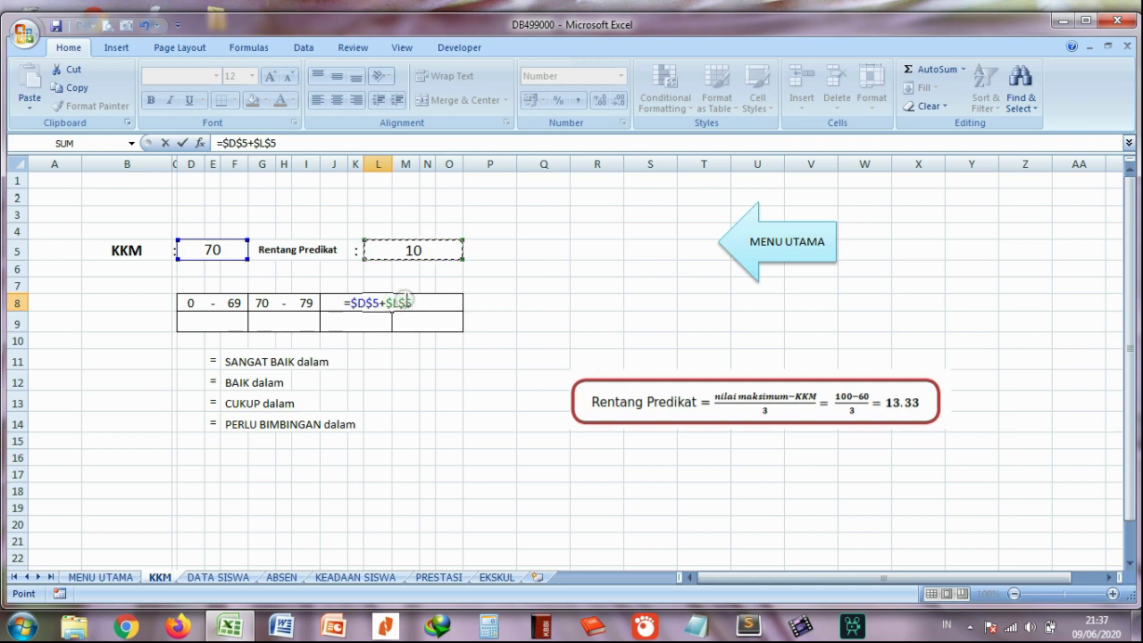
type("+")
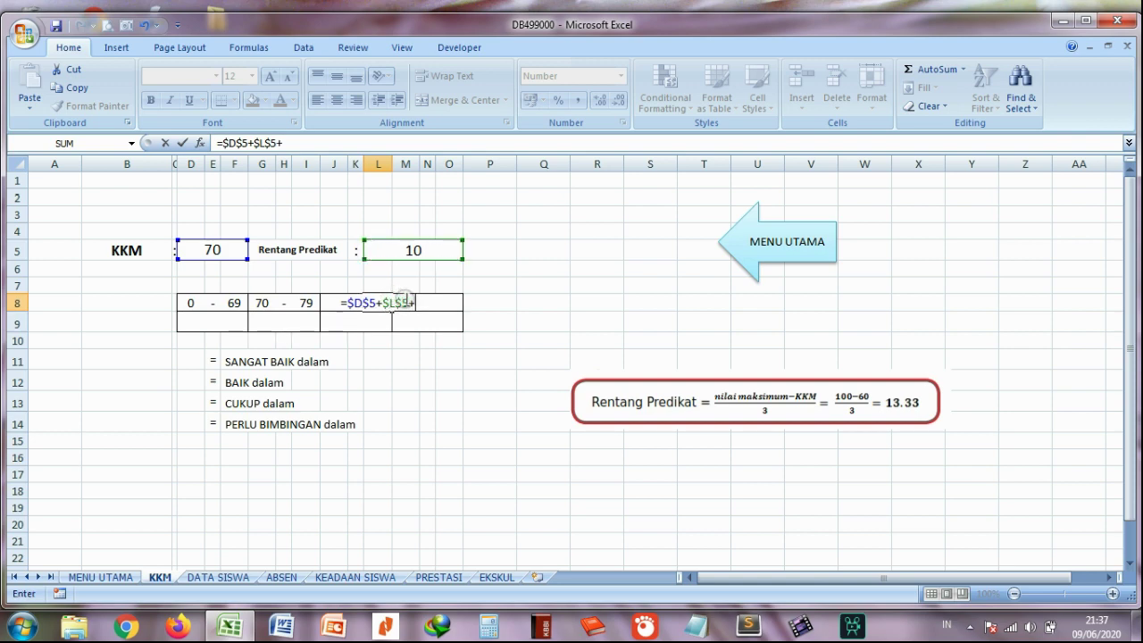
type("1")
key("Return")
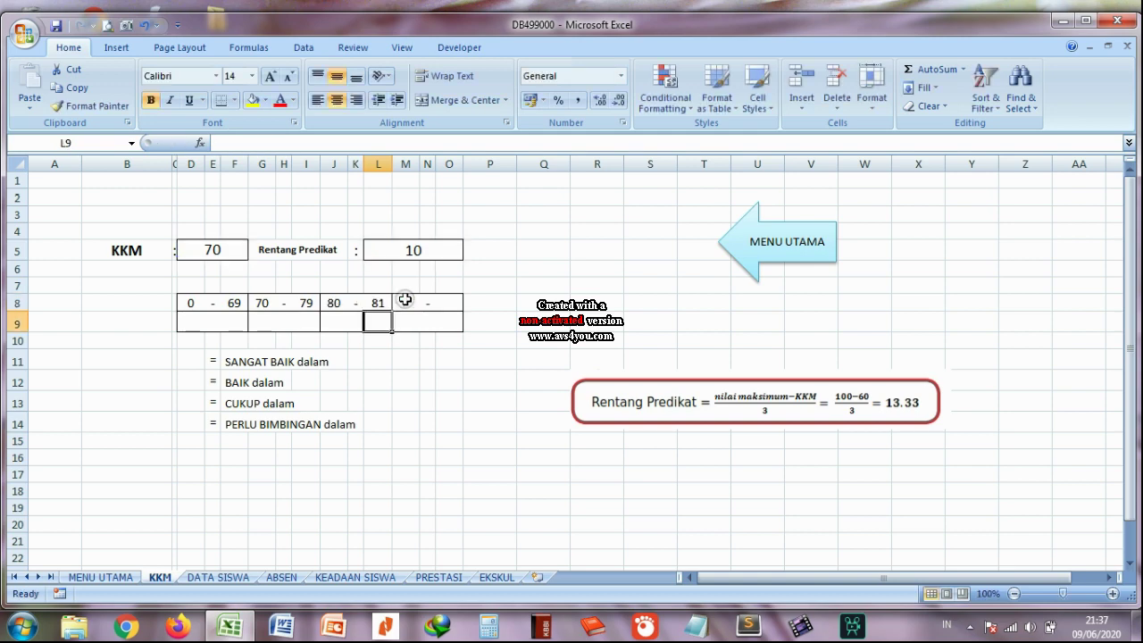
Replace the added 1 in the L8 formula with $L$5 so it reads =$D$5+$L$5+$L$5
left_click(377, 302)
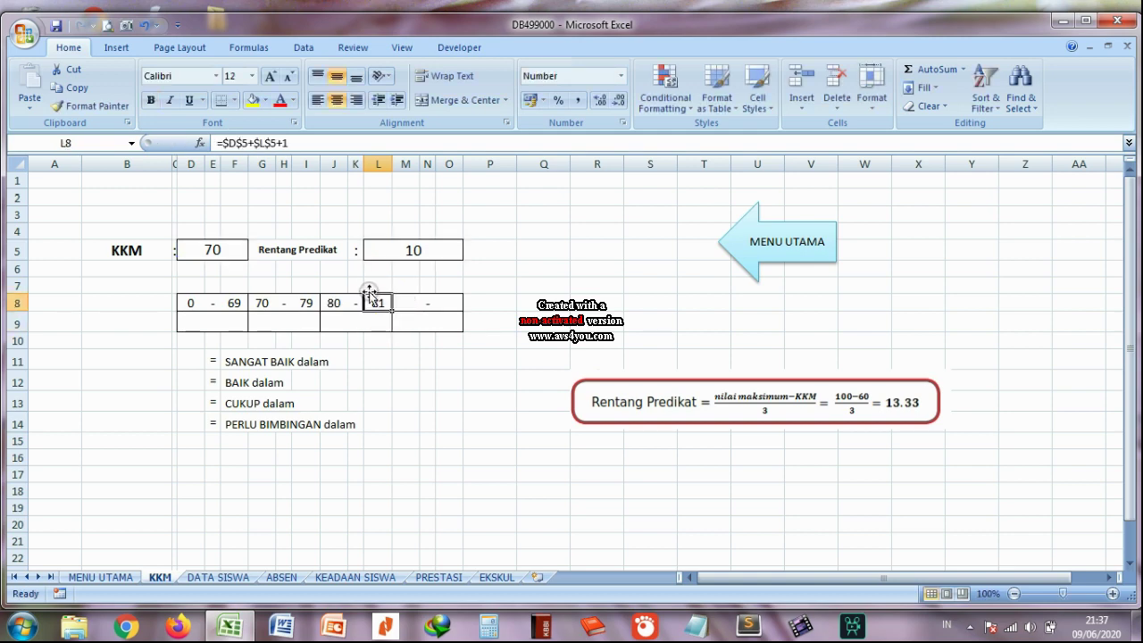
left_click(317, 143)
key("BackSpace")
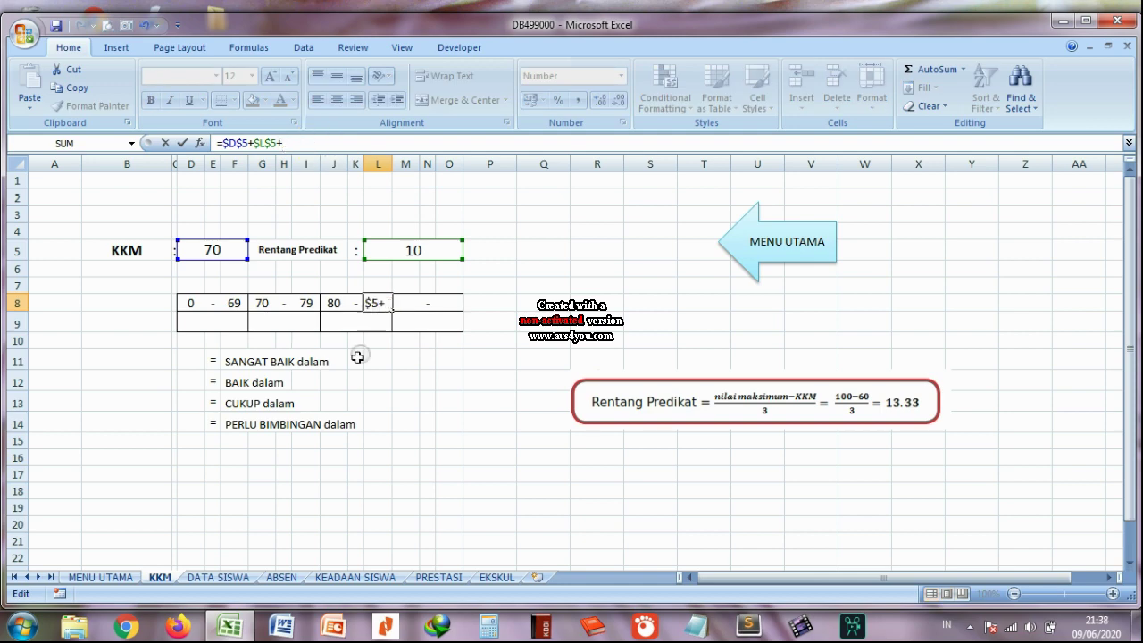
left_click(392, 250)
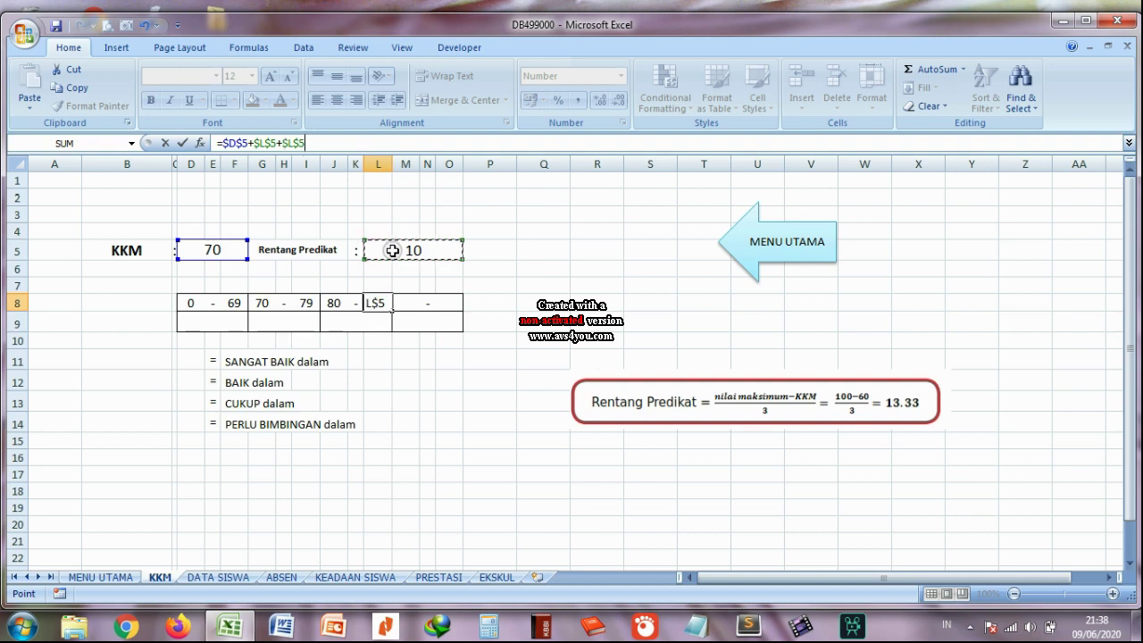
key("Return")
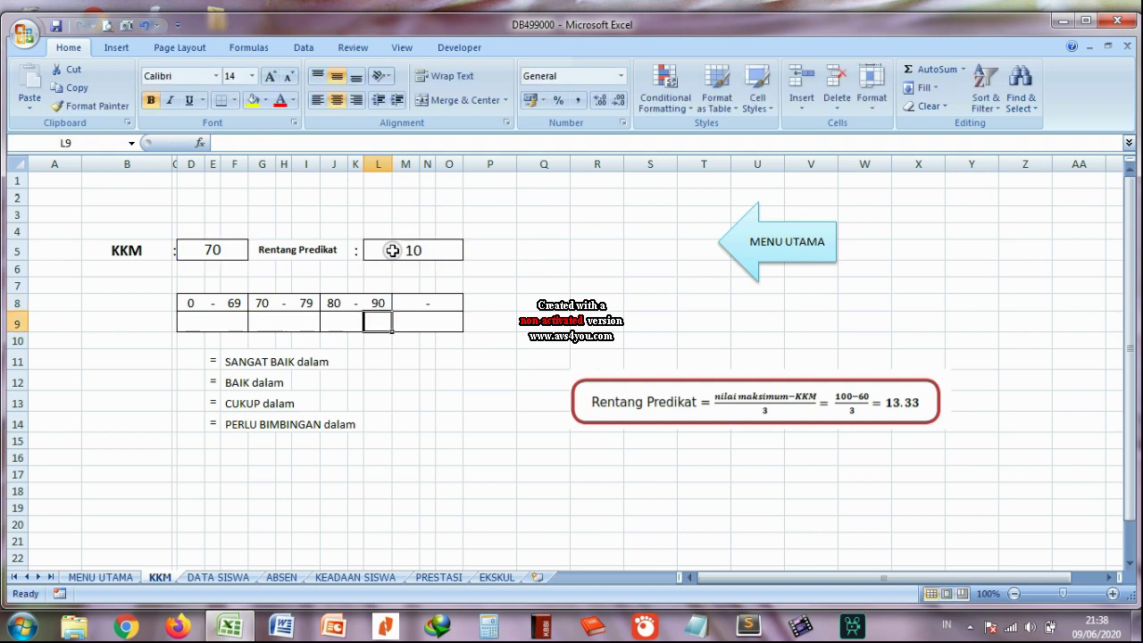
Subtract 1 in the L8 formula so it reads =$D$5+$L$5+$L$5-1
left_click(381, 304)
left_click(319, 143)
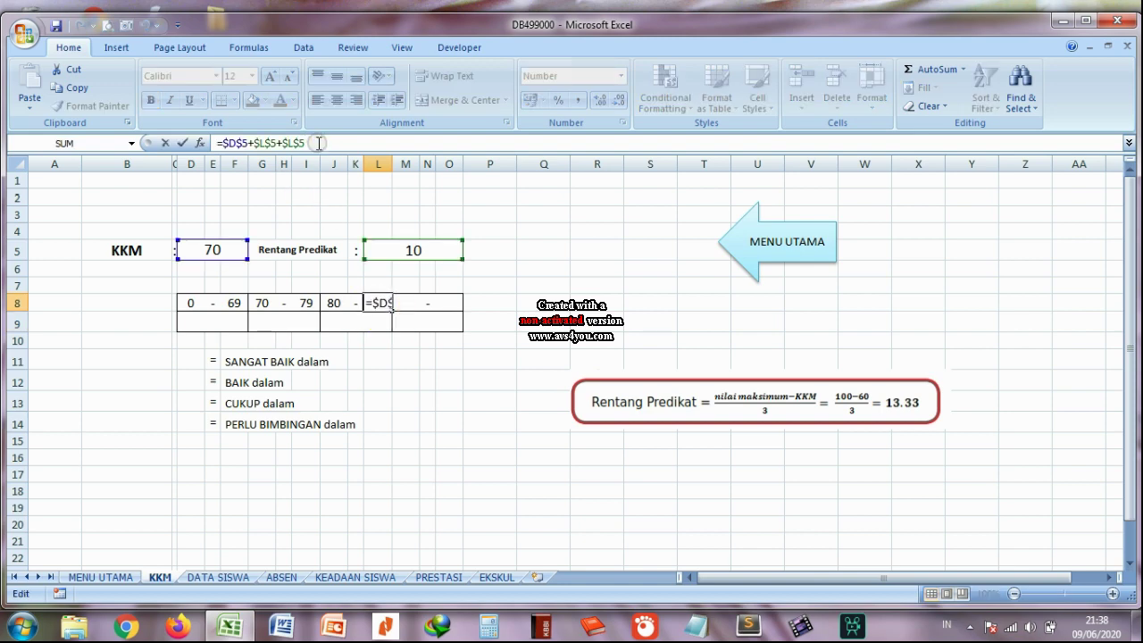
type("-1")
key("Return")
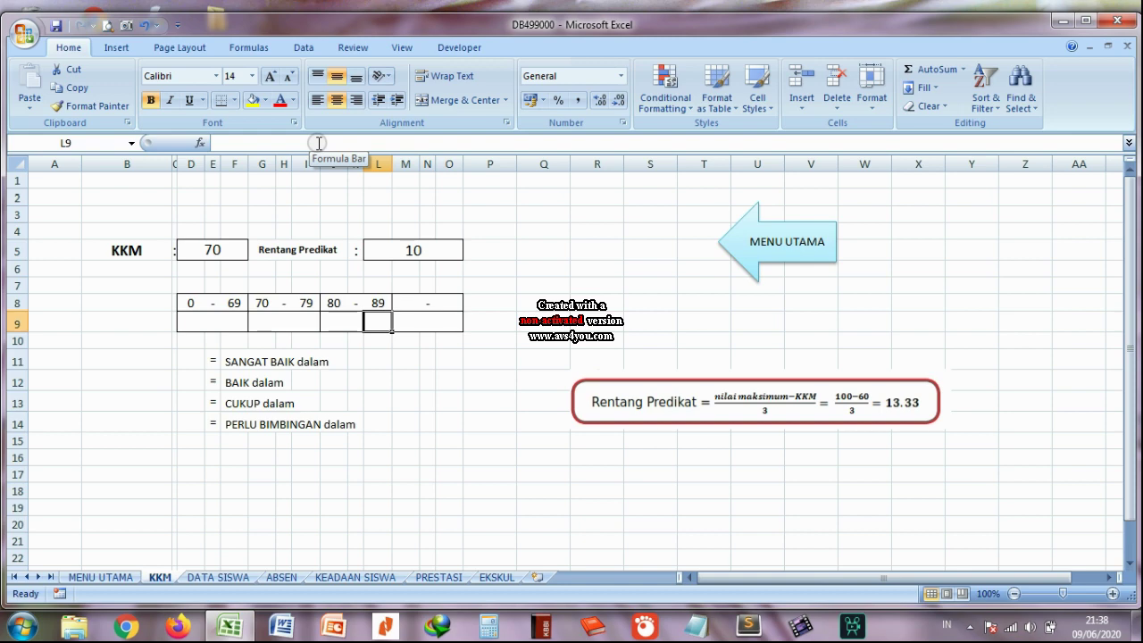
Enter the formula =$D$5+$L$5+$L$5 in cell M8 as the start of the fourth predicate range
left_click(407, 302)
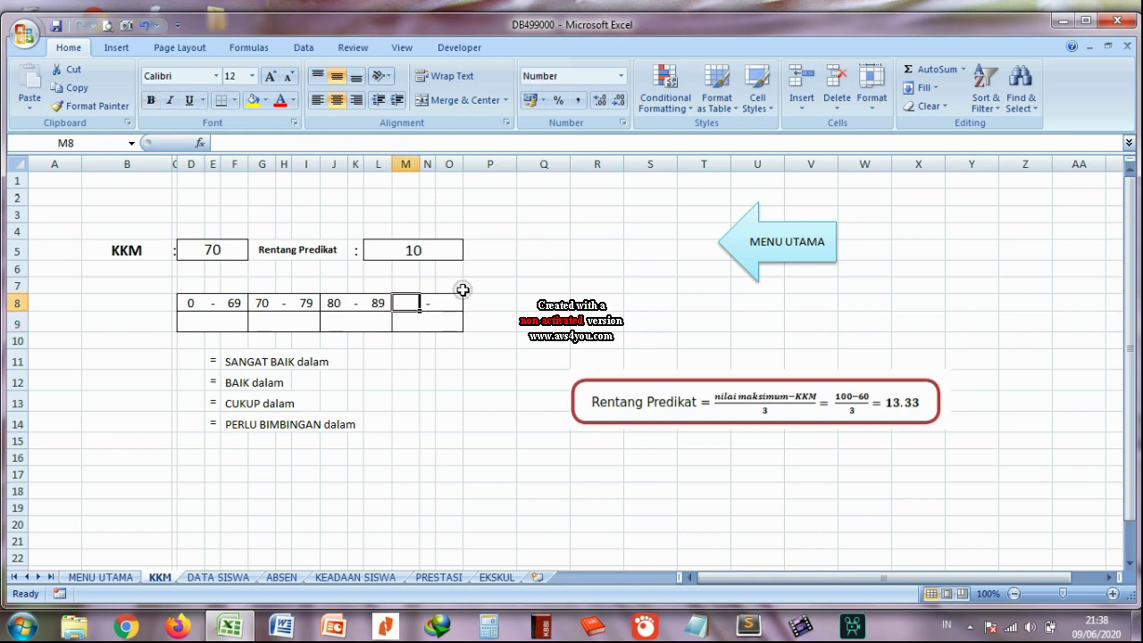
type("=")
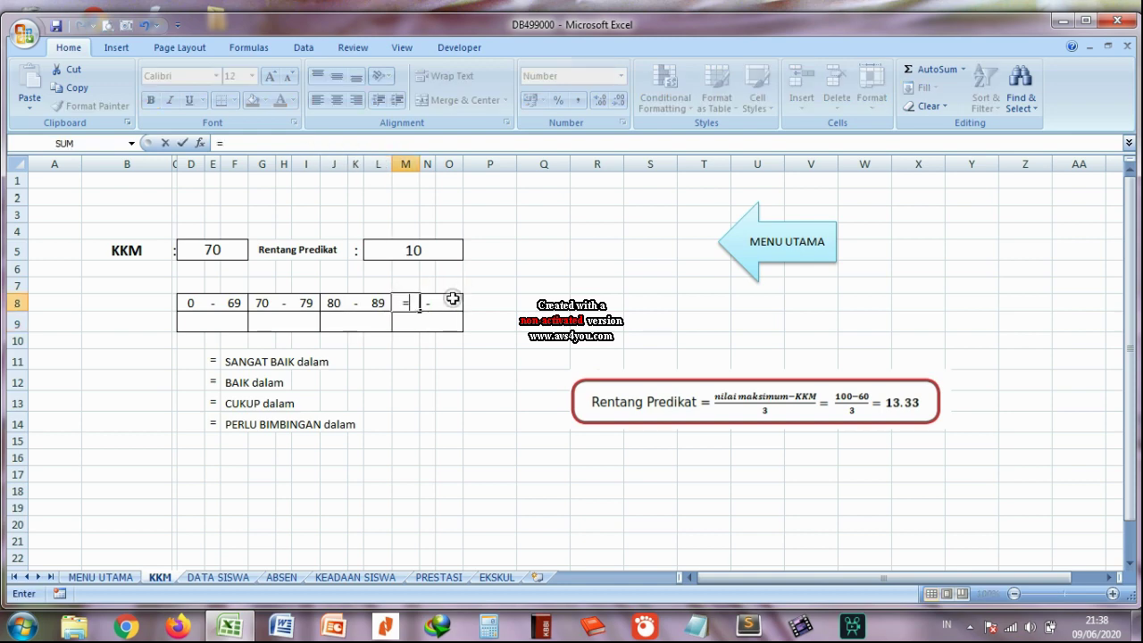
left_click(229, 248)
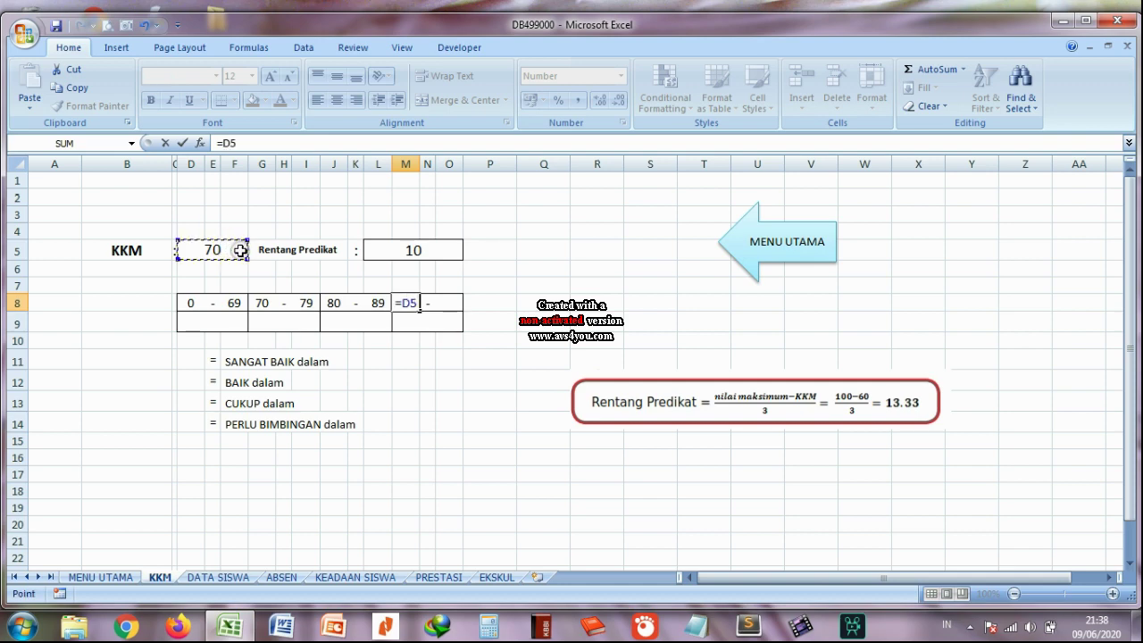
key("F4")
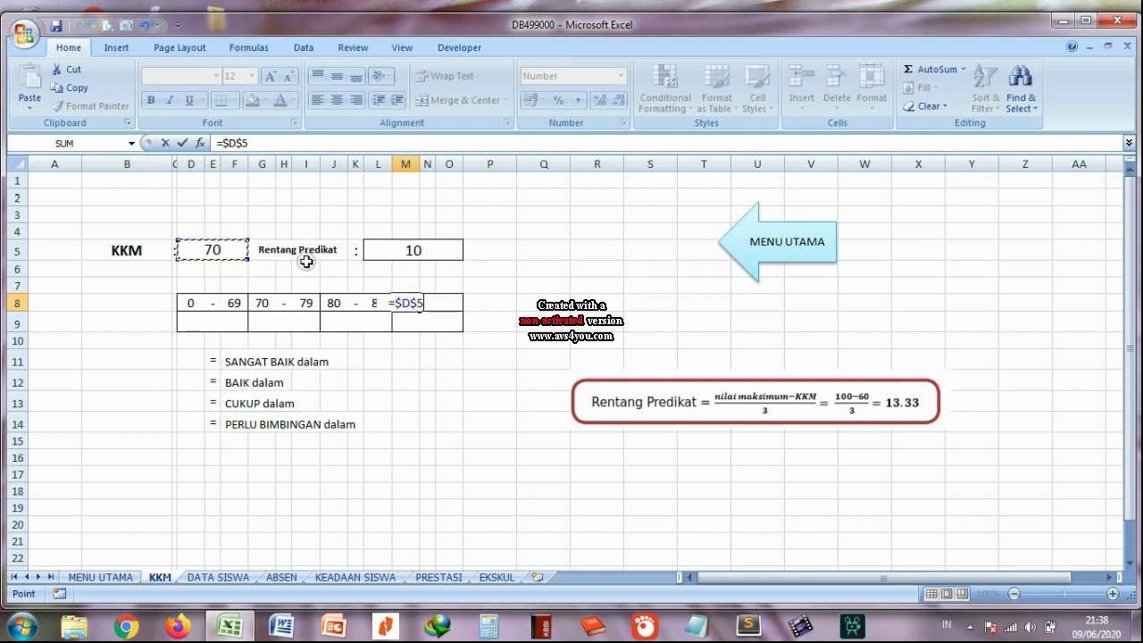
type("+")
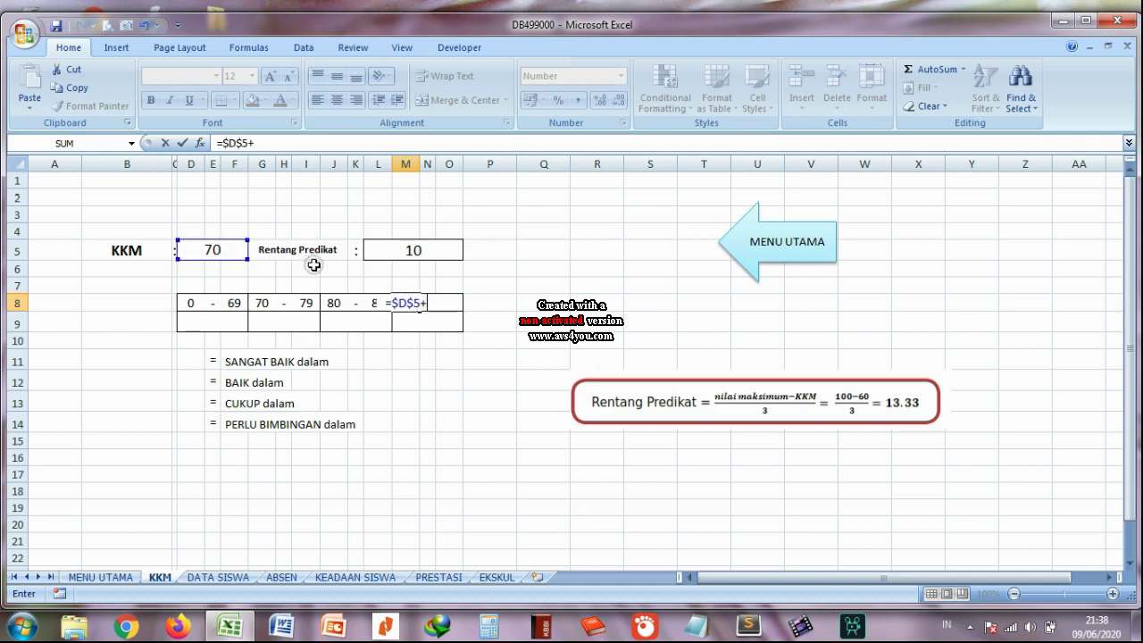
left_click(426, 253)
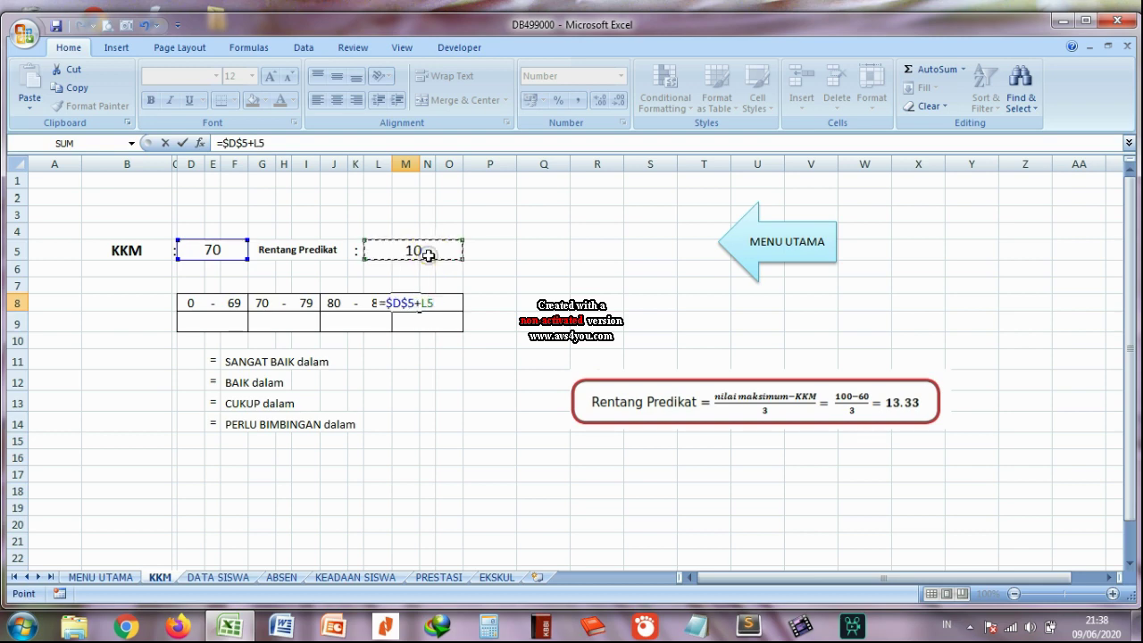
key("F4")
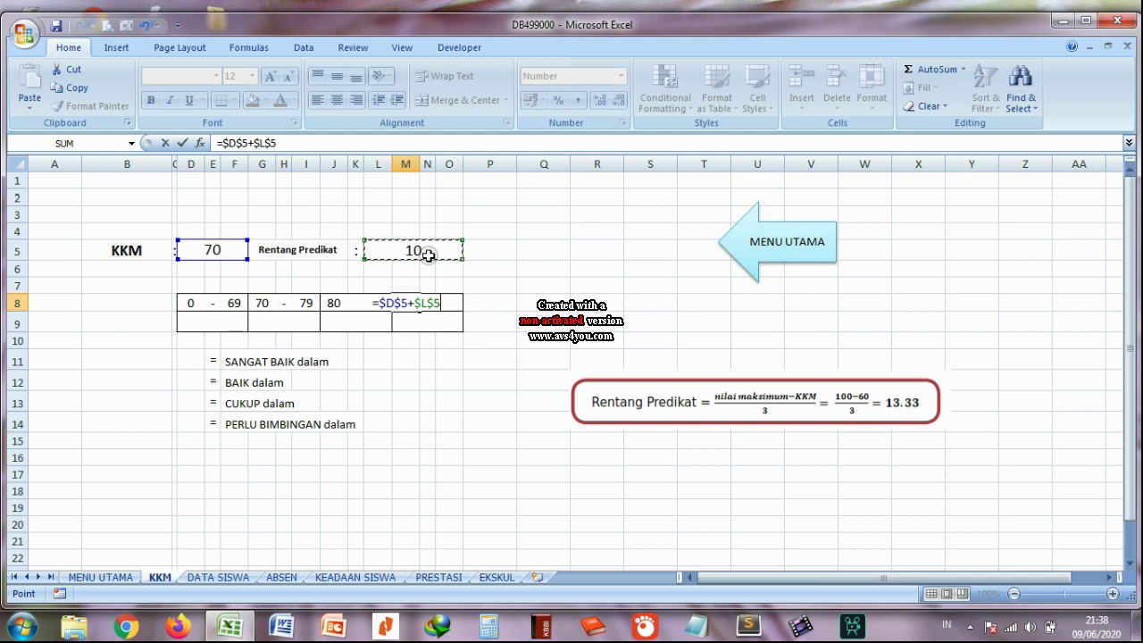
type("+")
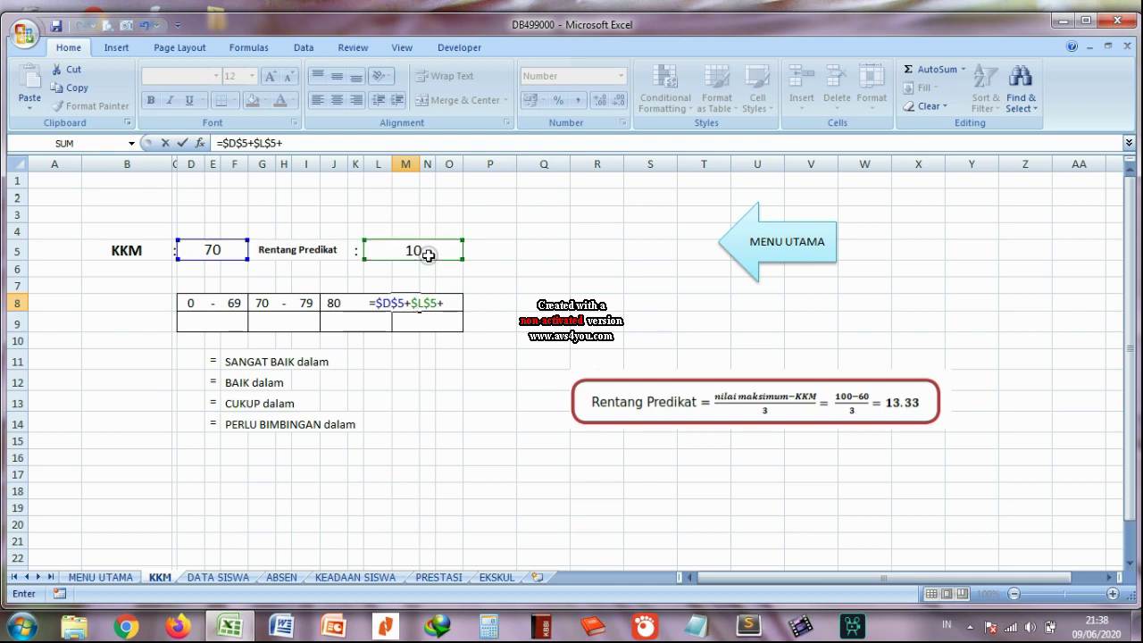
left_click(428, 256)
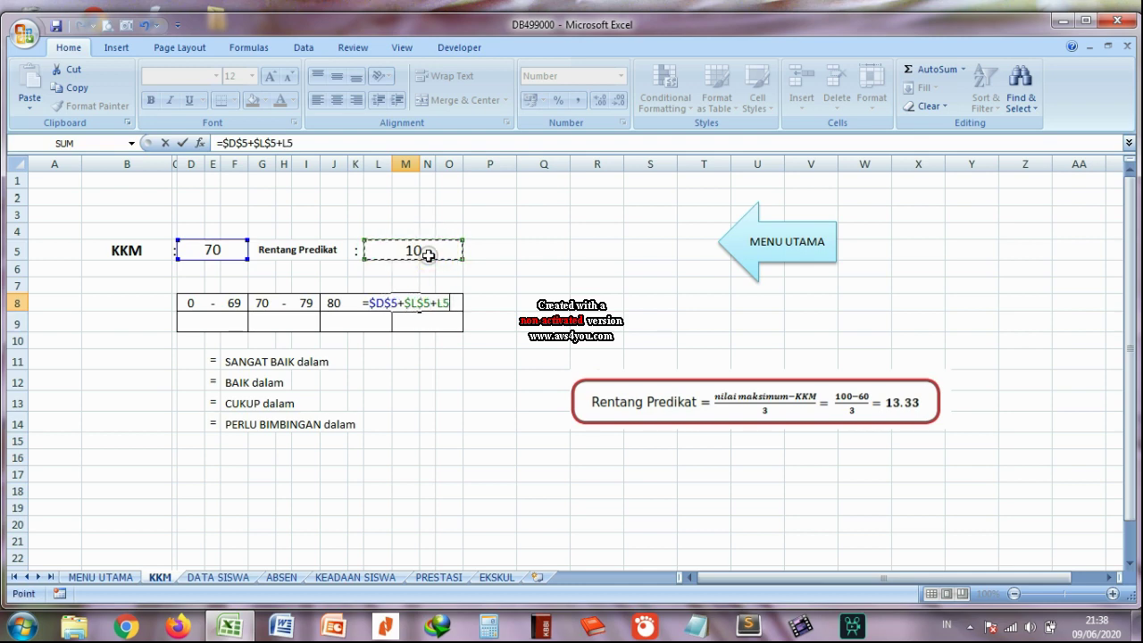
key("F4")
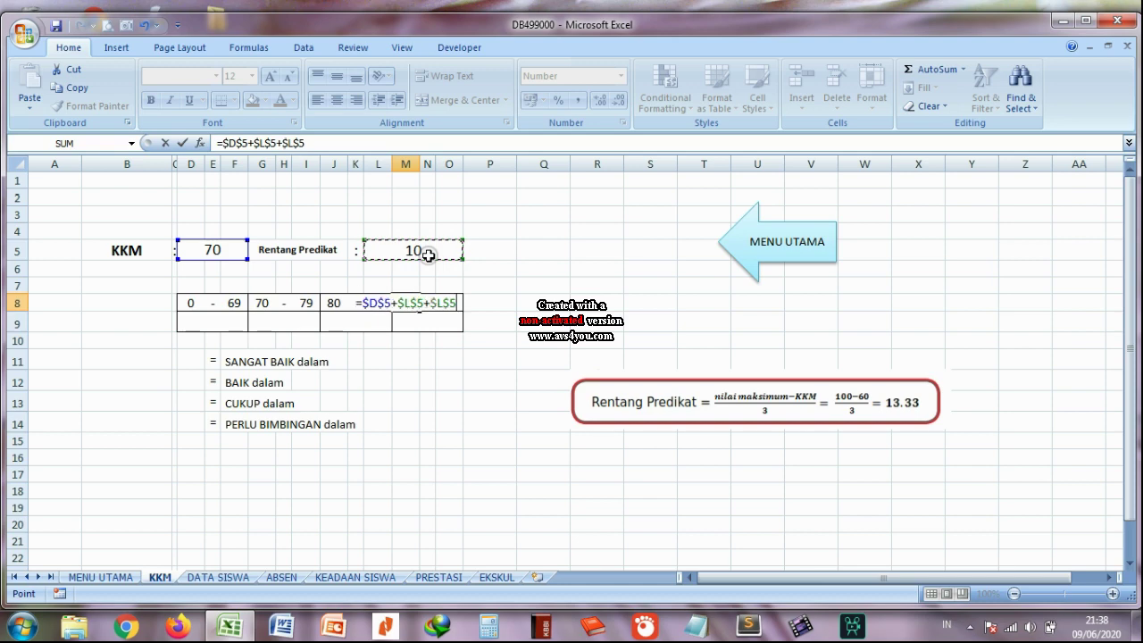
key("Return")
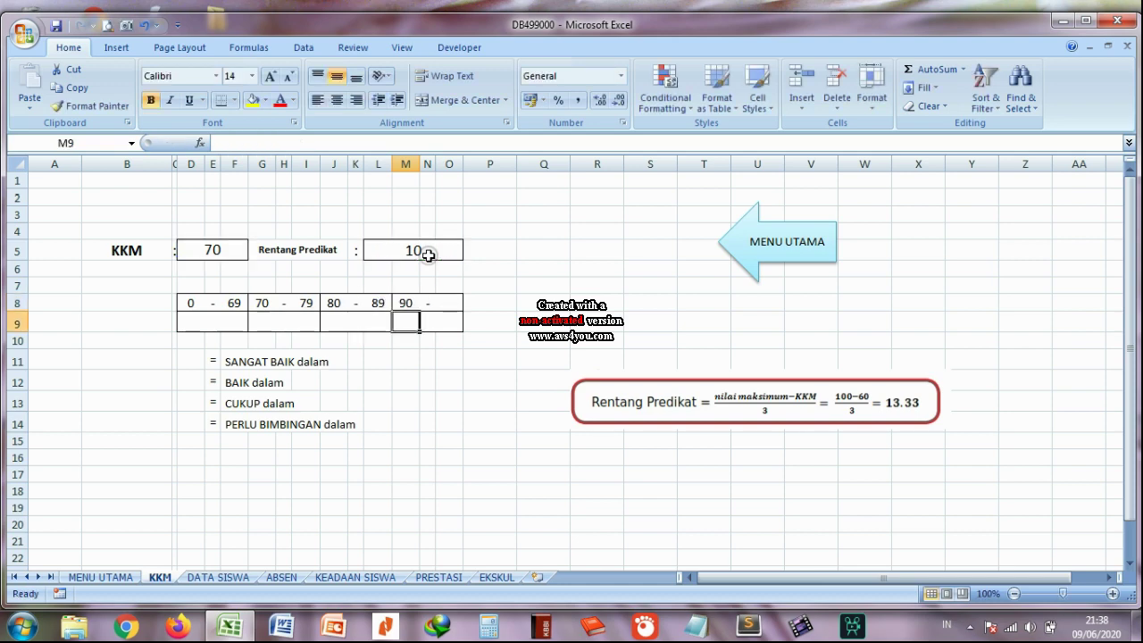
Enter the formula =$D$5+$L$5+$L$5+$L$5 in cell O8 for the upper limit of the fourth predicate range
left_click(440, 306)
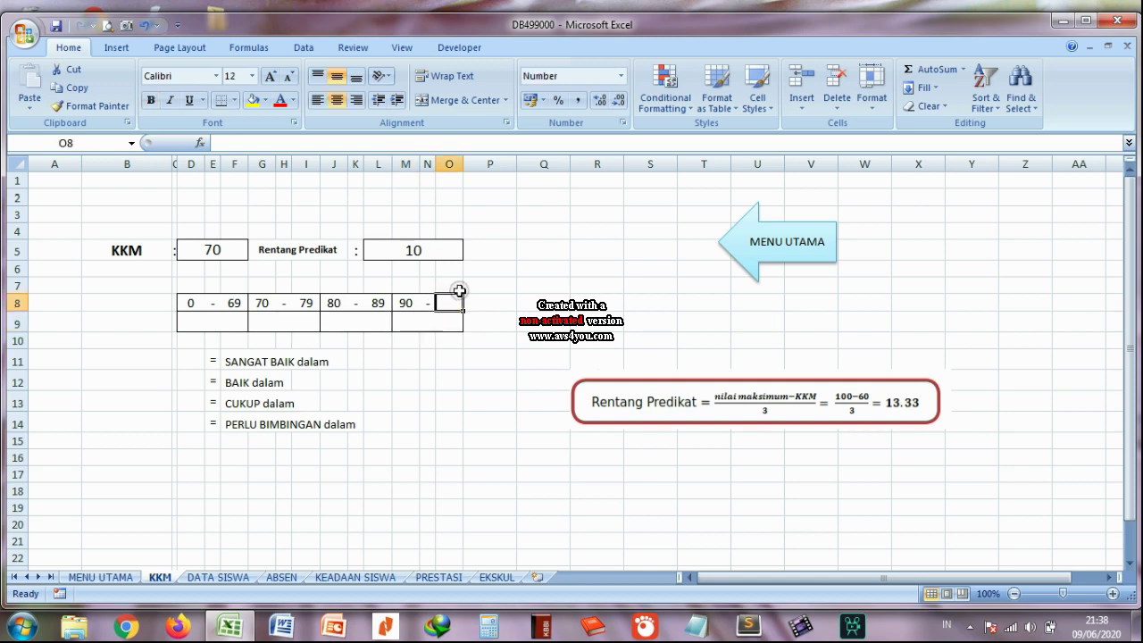
type("=")
left_click(224, 250)
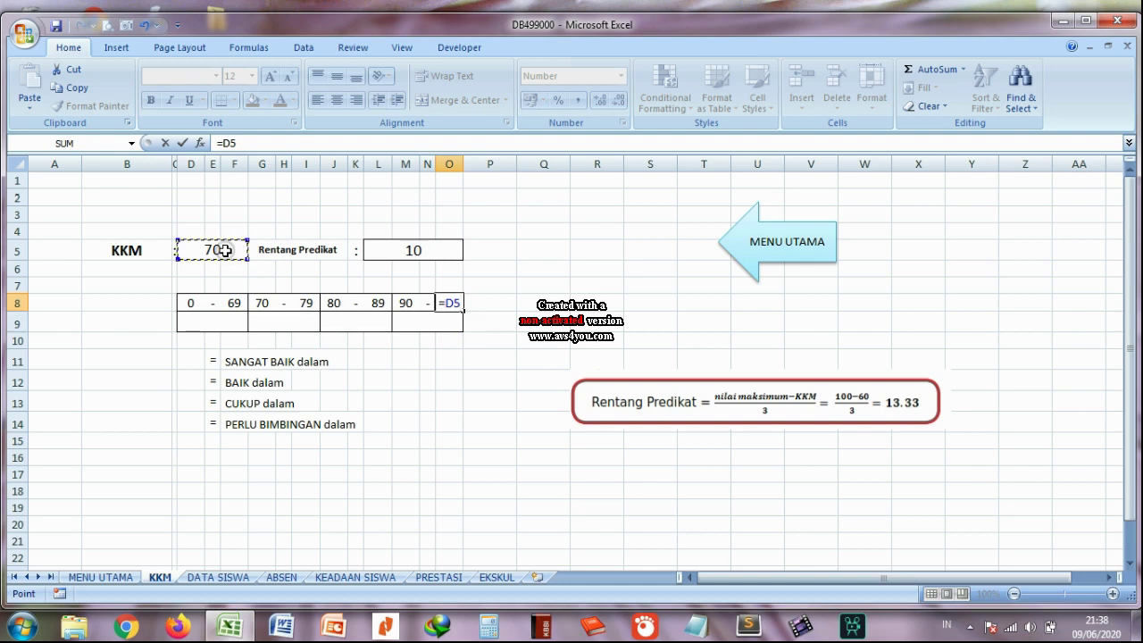
key("F4")
type("+")
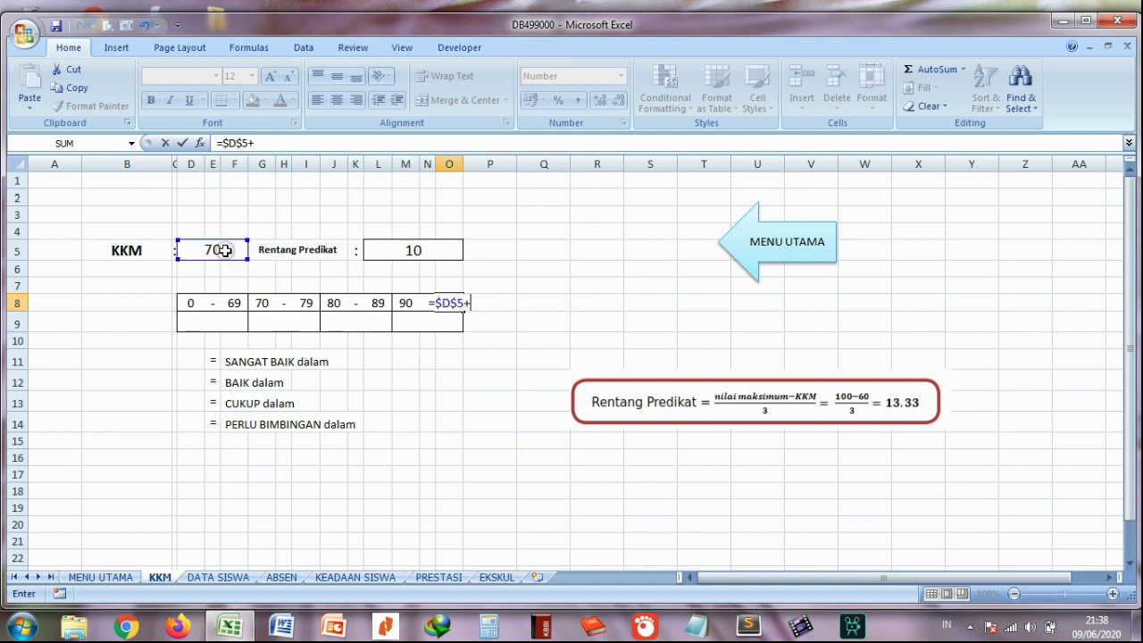
left_click(389, 254)
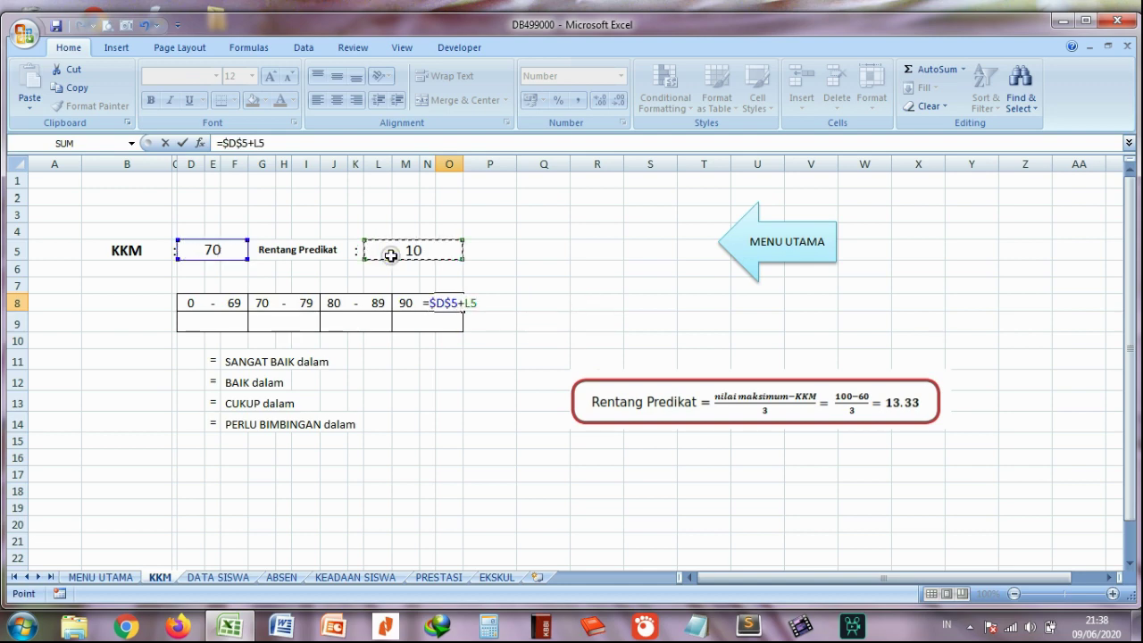
key("F4")
type("+")
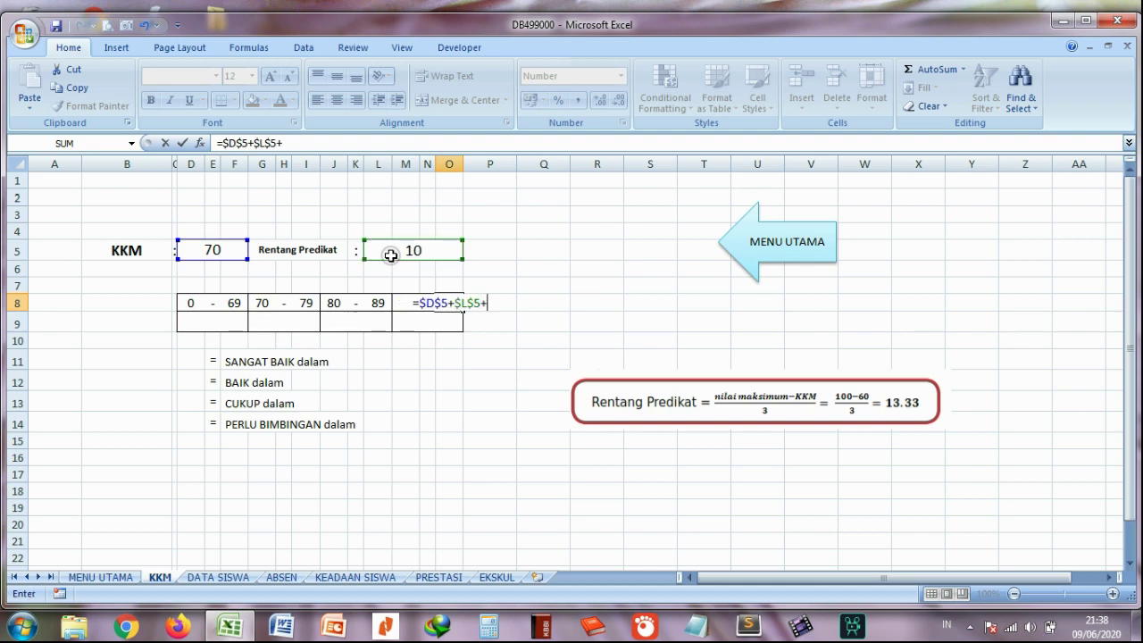
left_click(390, 255)
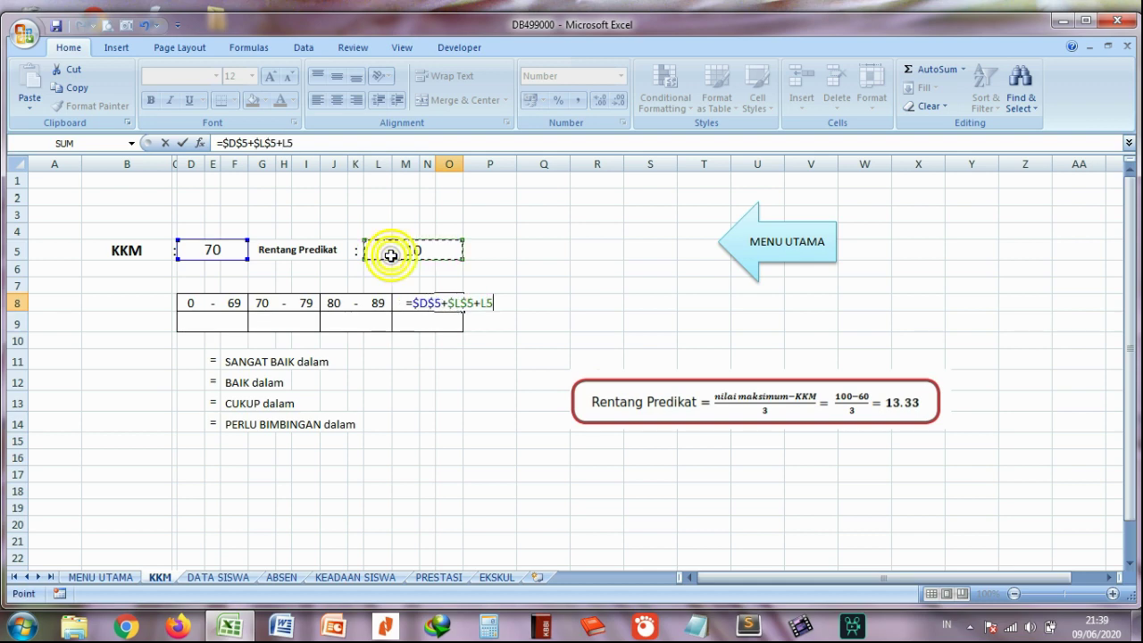
key("F4")
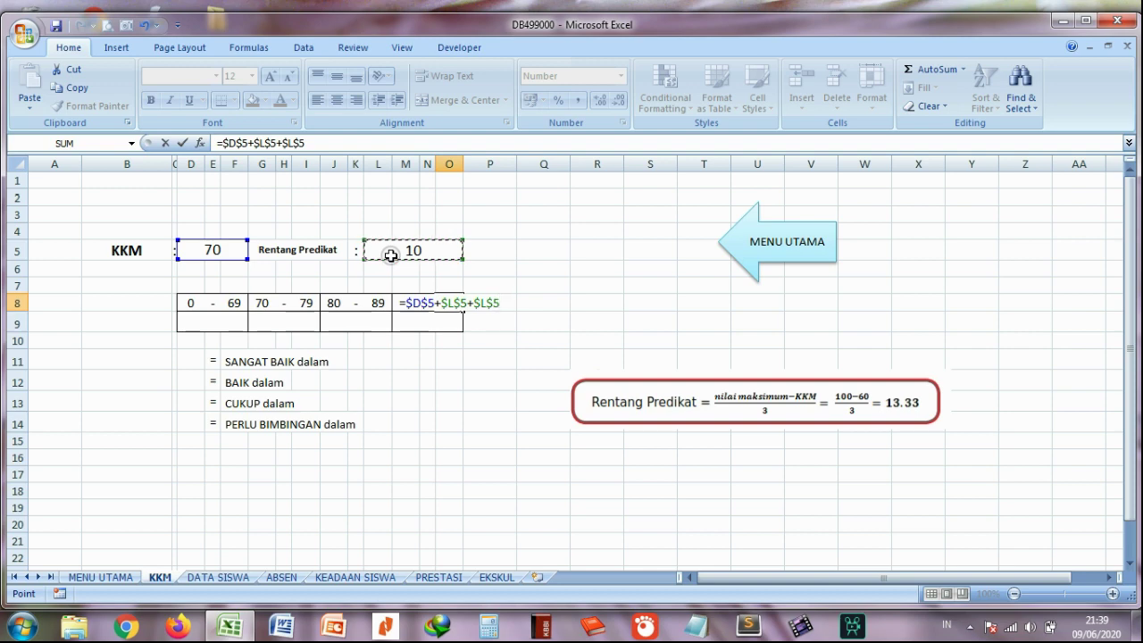
type("+")
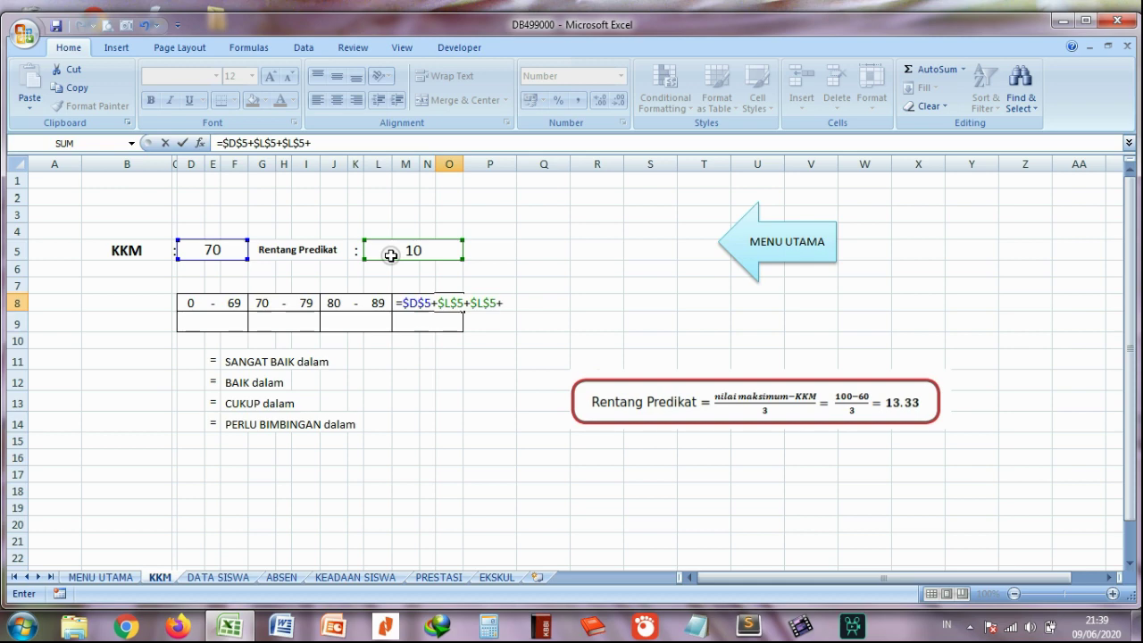
left_click(391, 255)
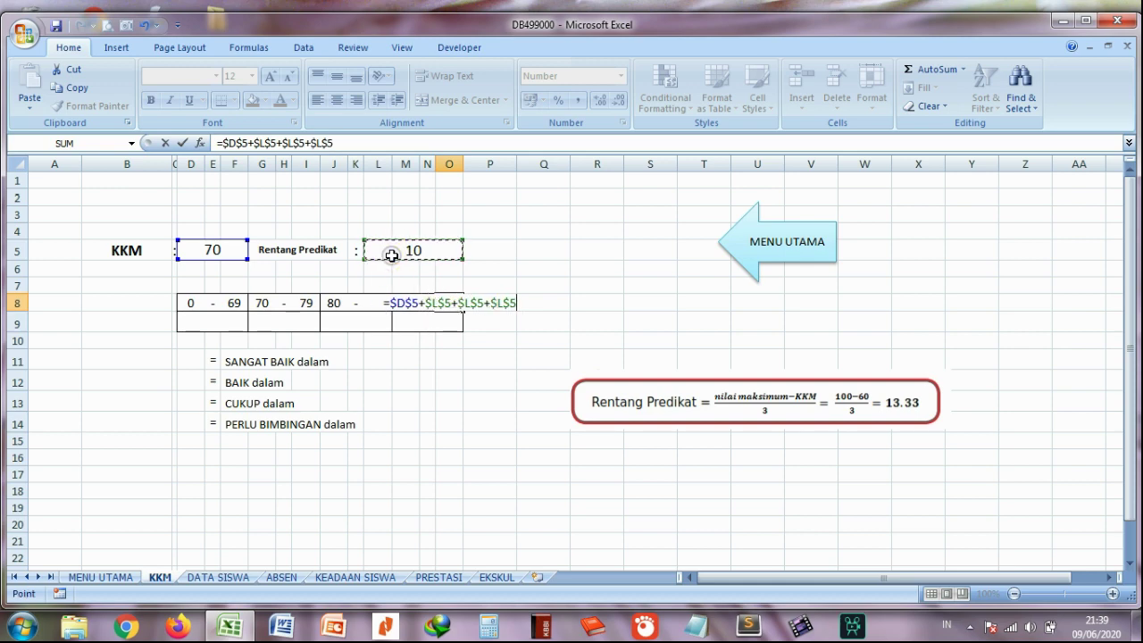
key("Return")
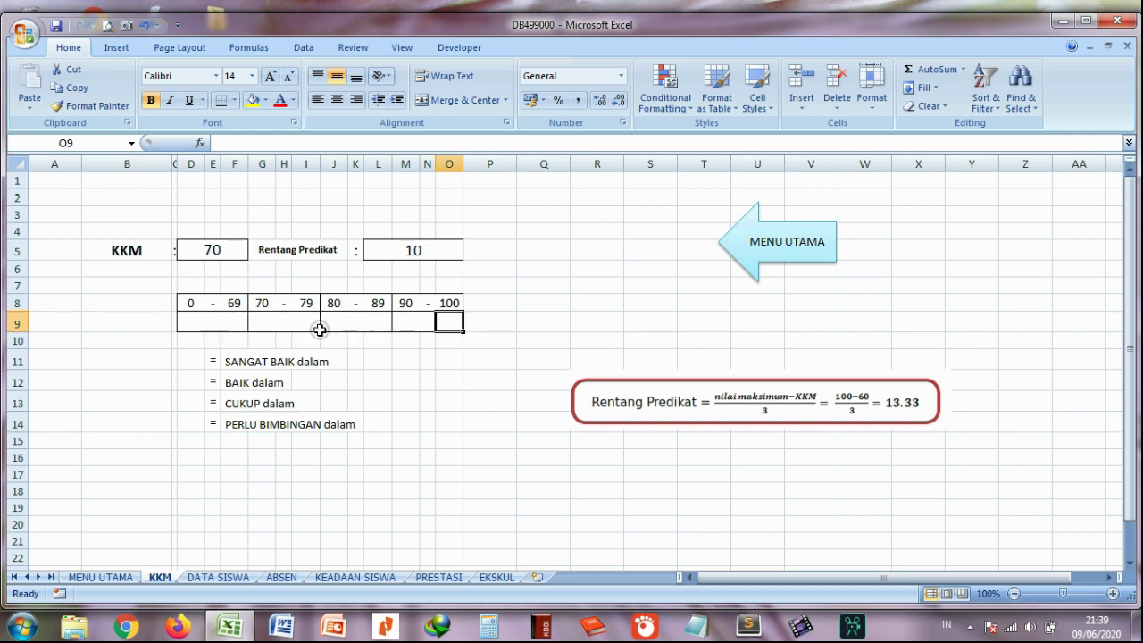
Begin a predicate formula in cell E9 with =IF(F8<$D$5;"D" to grade scores below the KKM as D
left_click(211, 323)
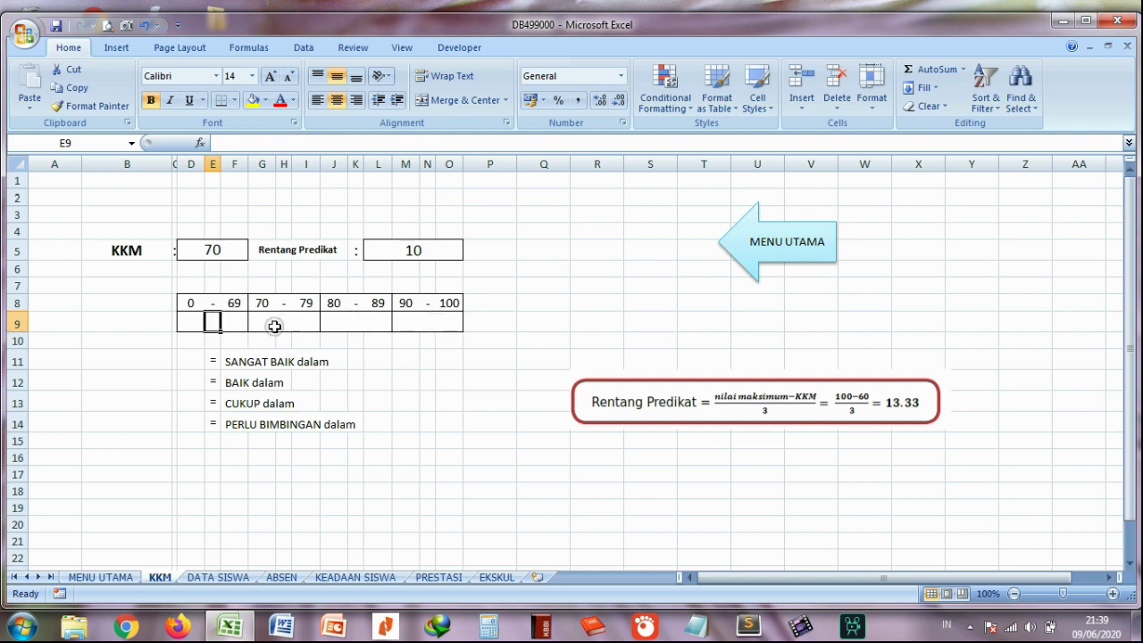
type("=")
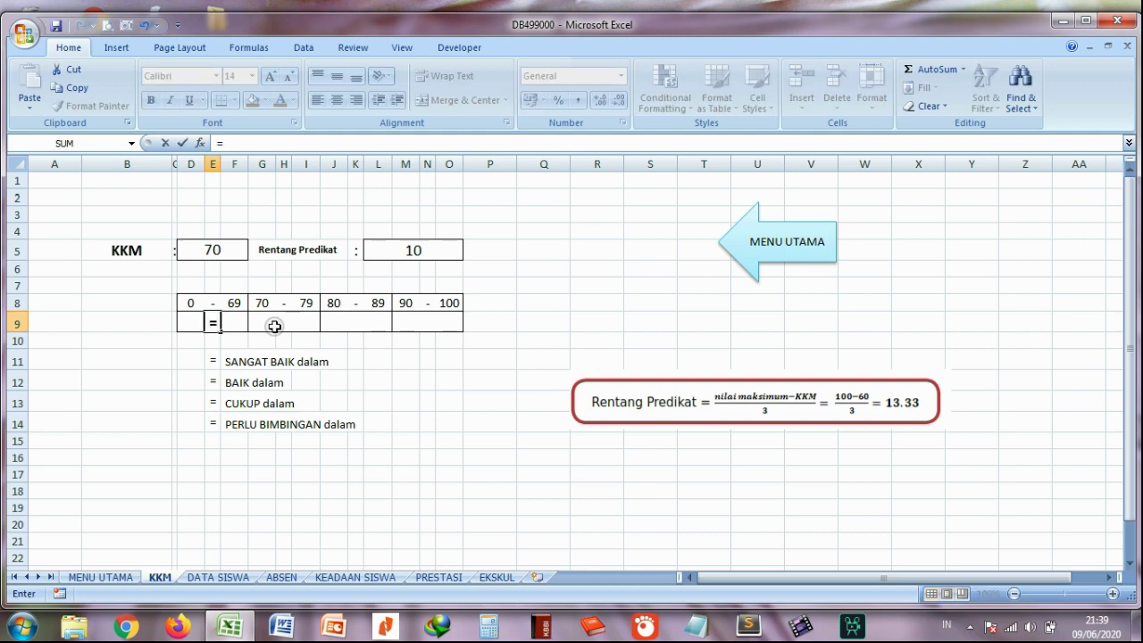
type("IF")
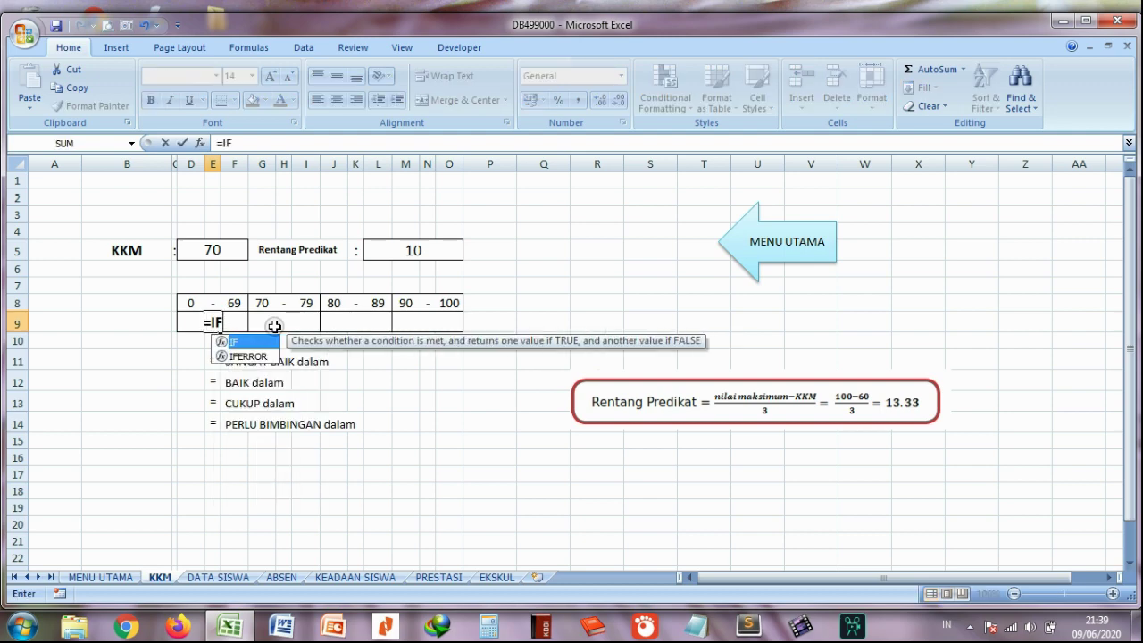
type("(")
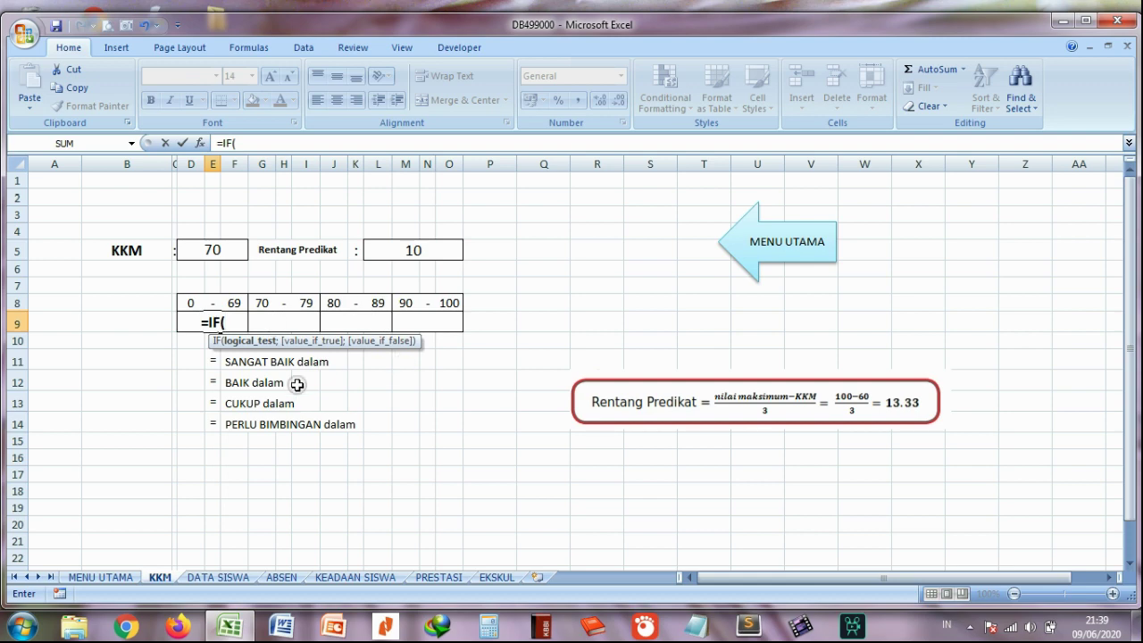
left_click(239, 304)
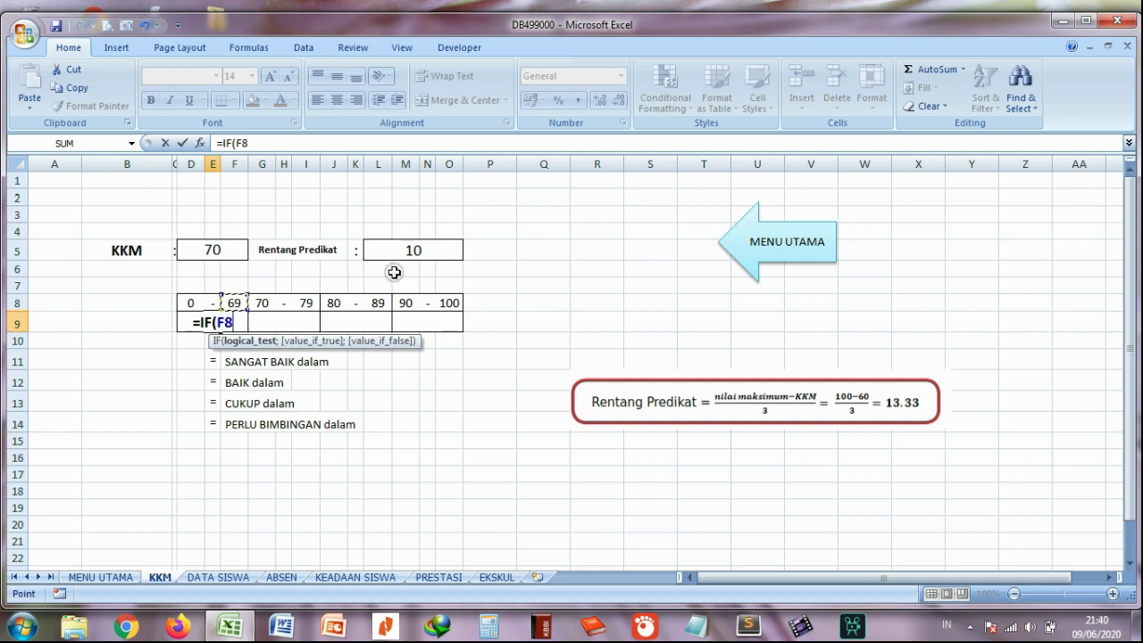
type("<")
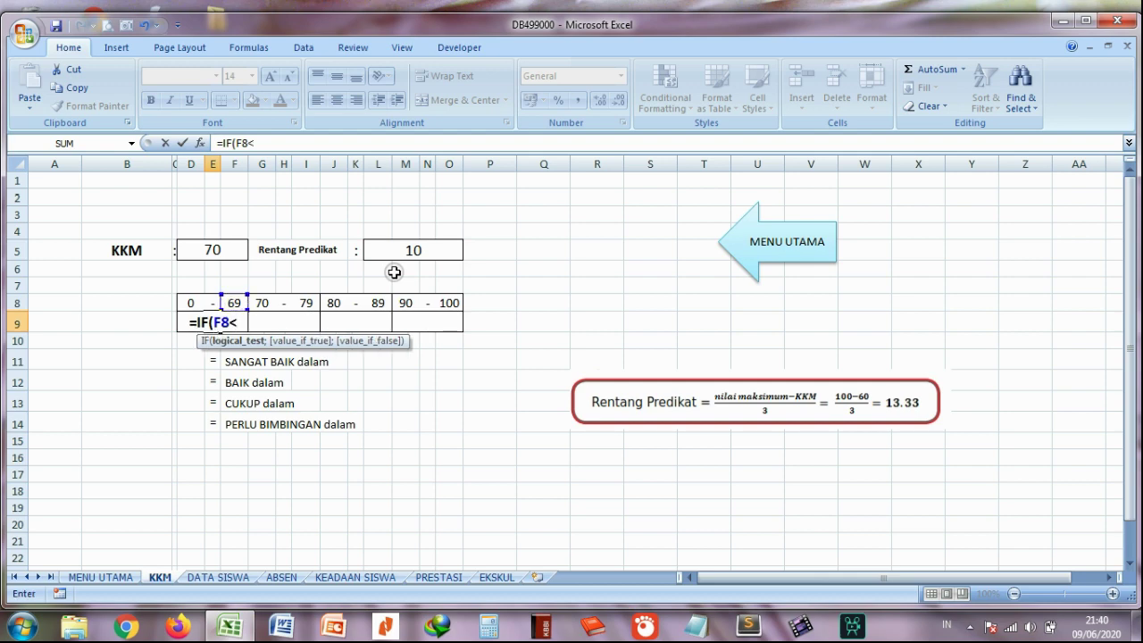
left_click(238, 250)
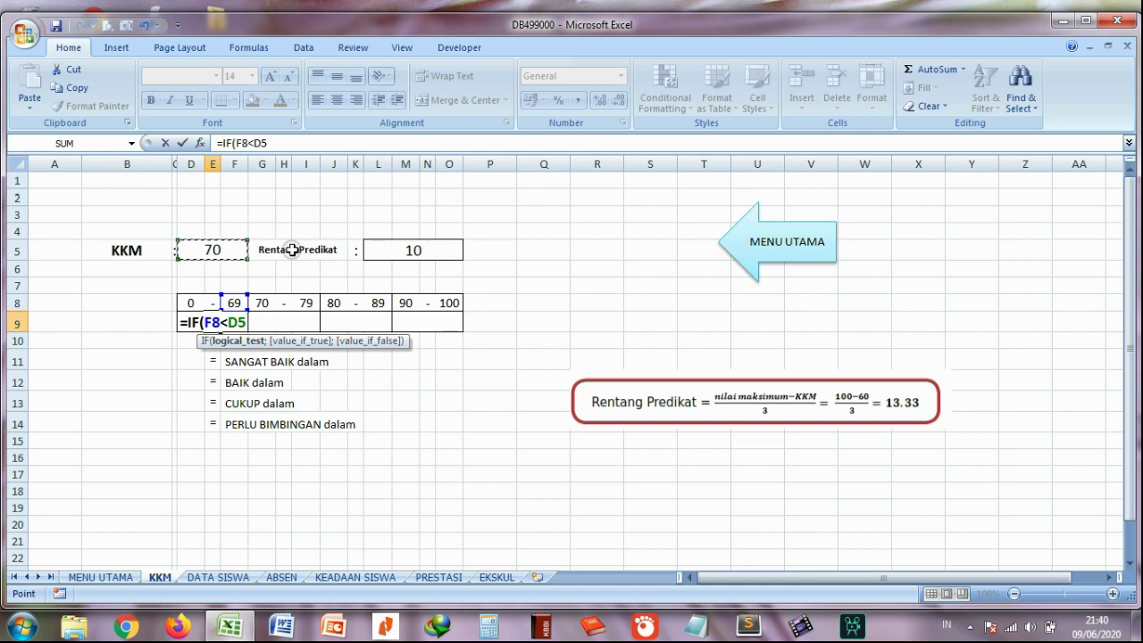
key("F4")
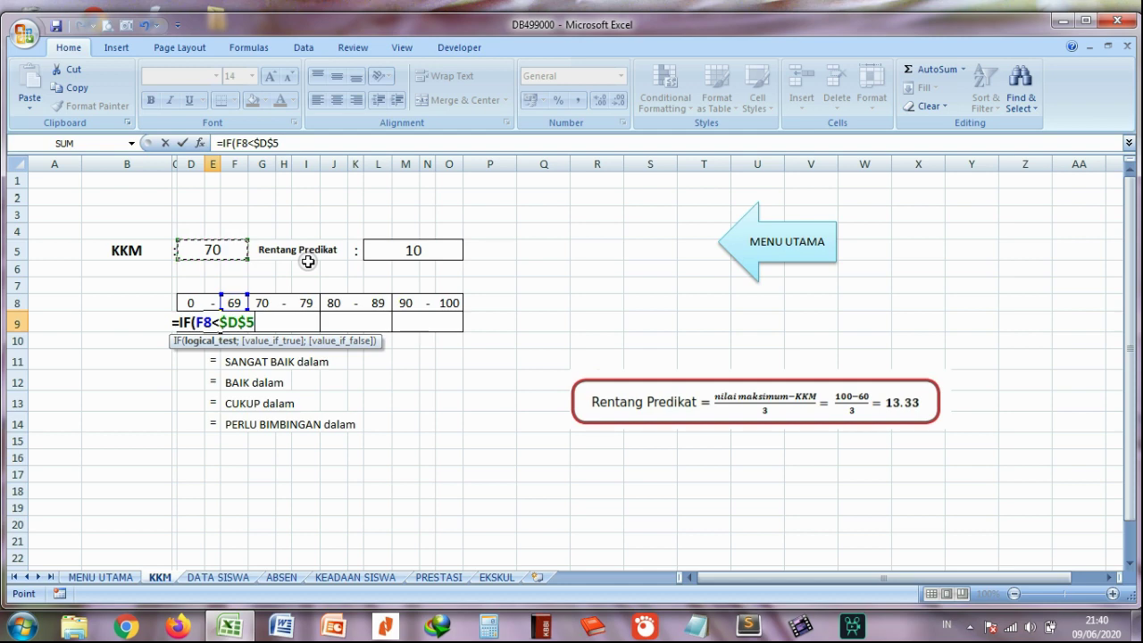
type(";")
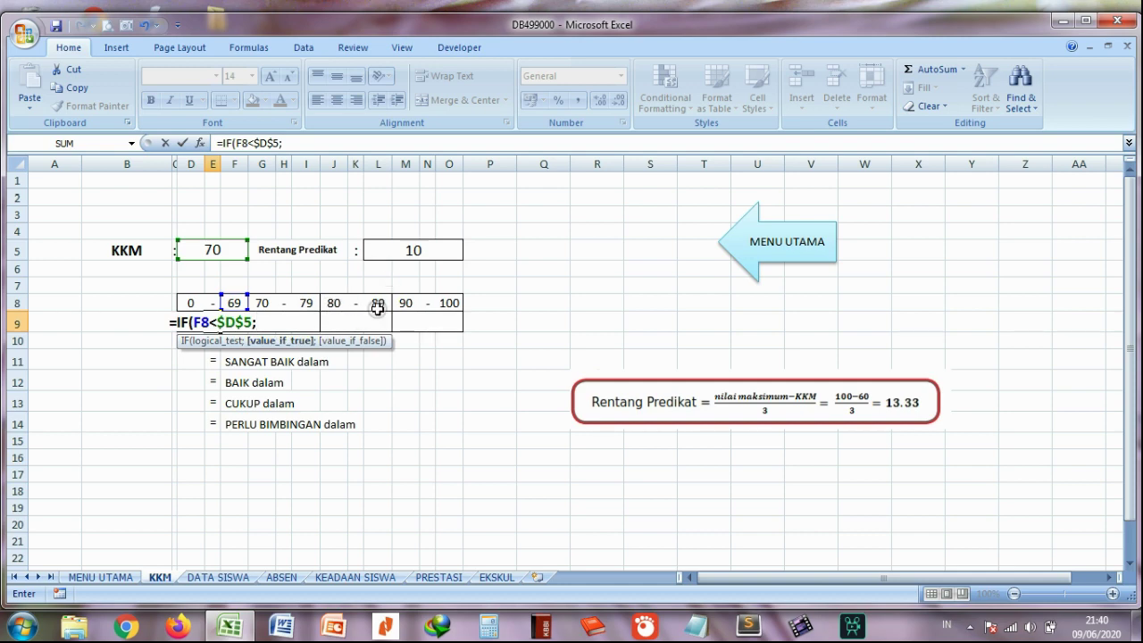
type("\"")
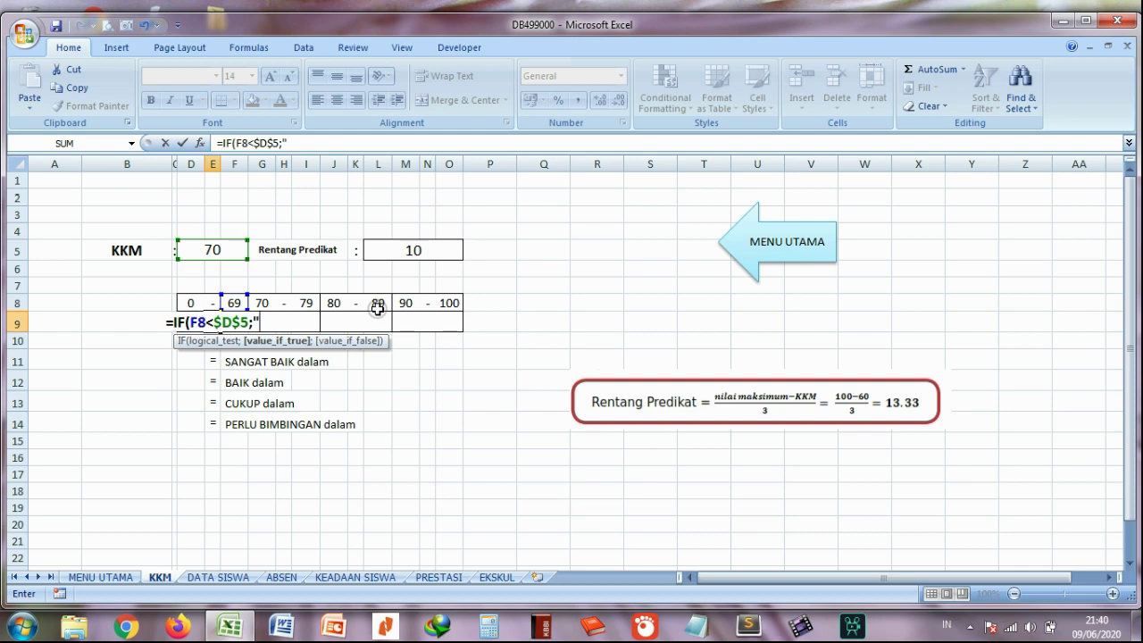
type("D")
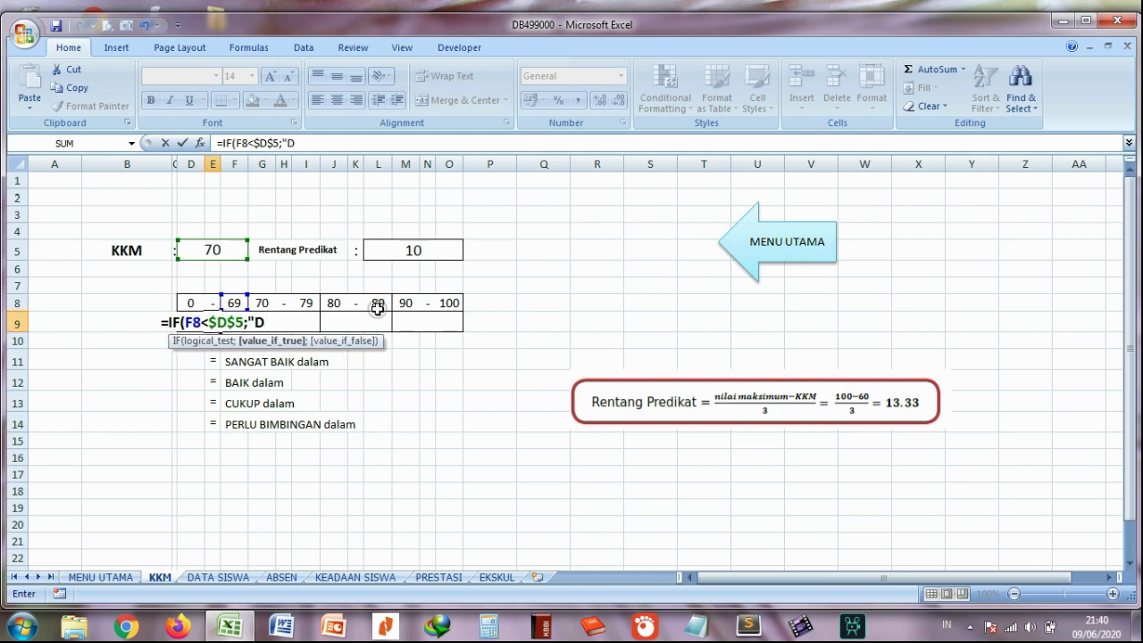
type("\"")
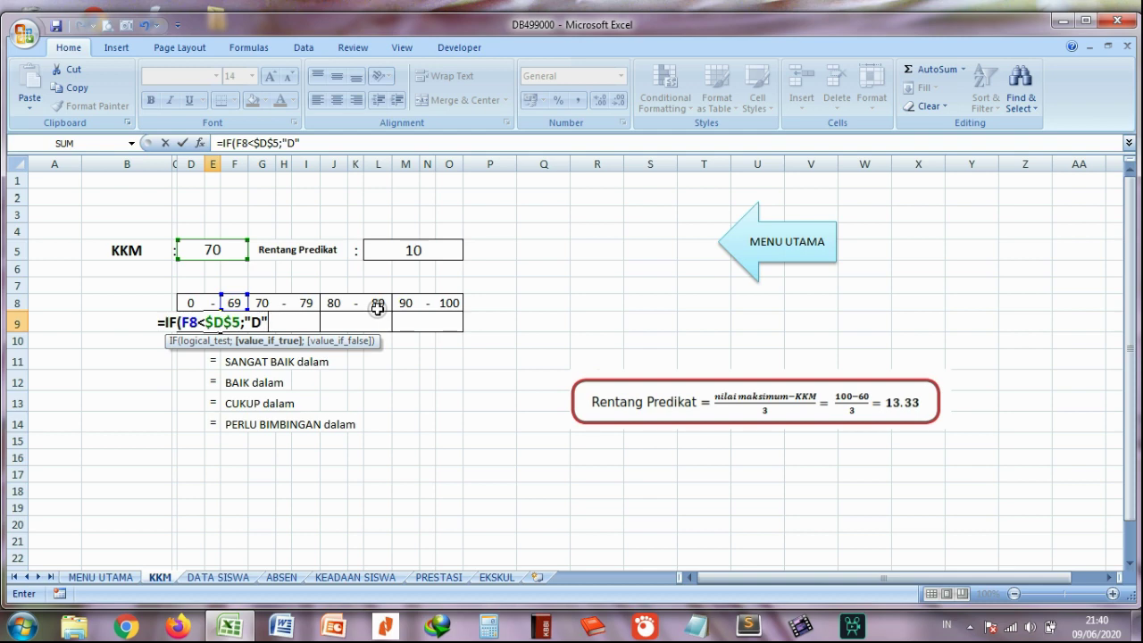
Continue the E9 formula with the nested condition ;IF(F8<$D$5+$L$5;"C" for the C predicate
type(";")
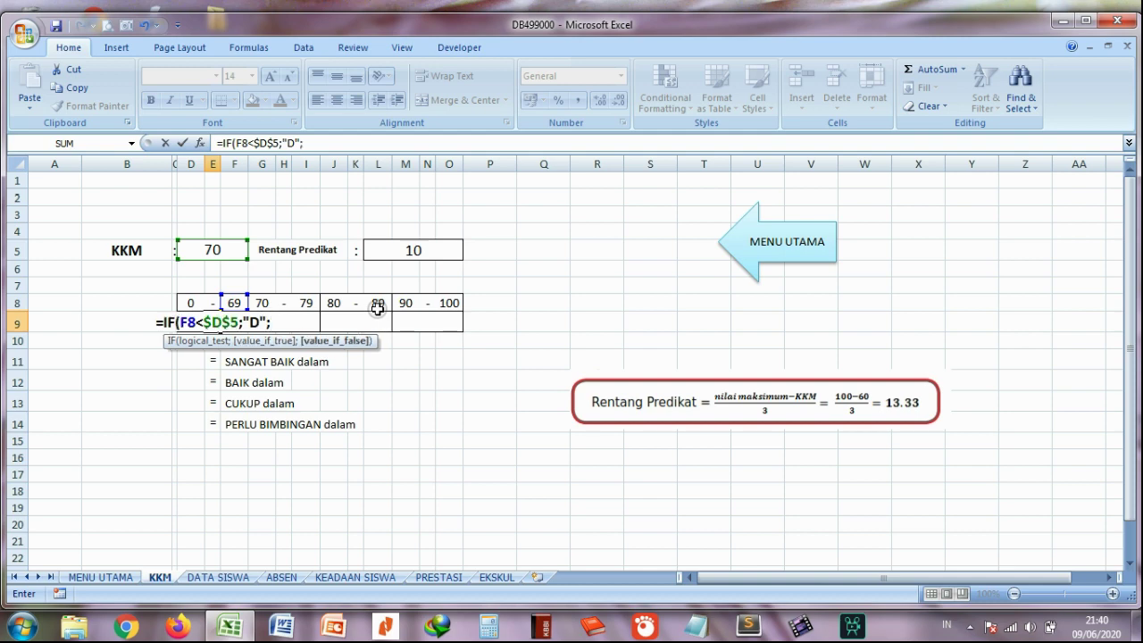
type("IF")
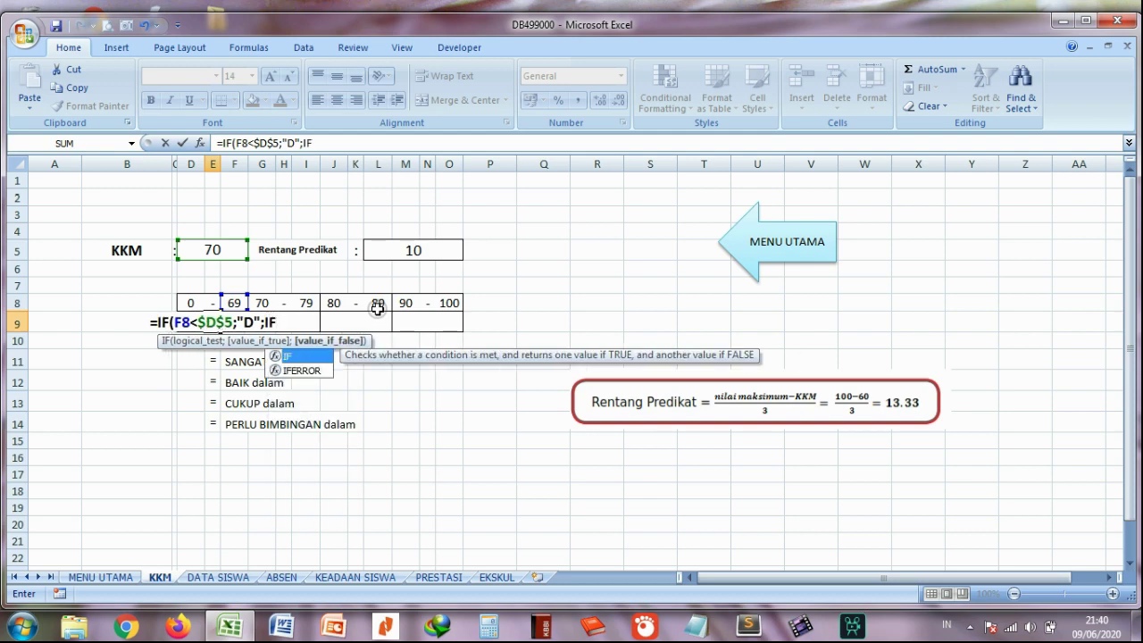
type("(")
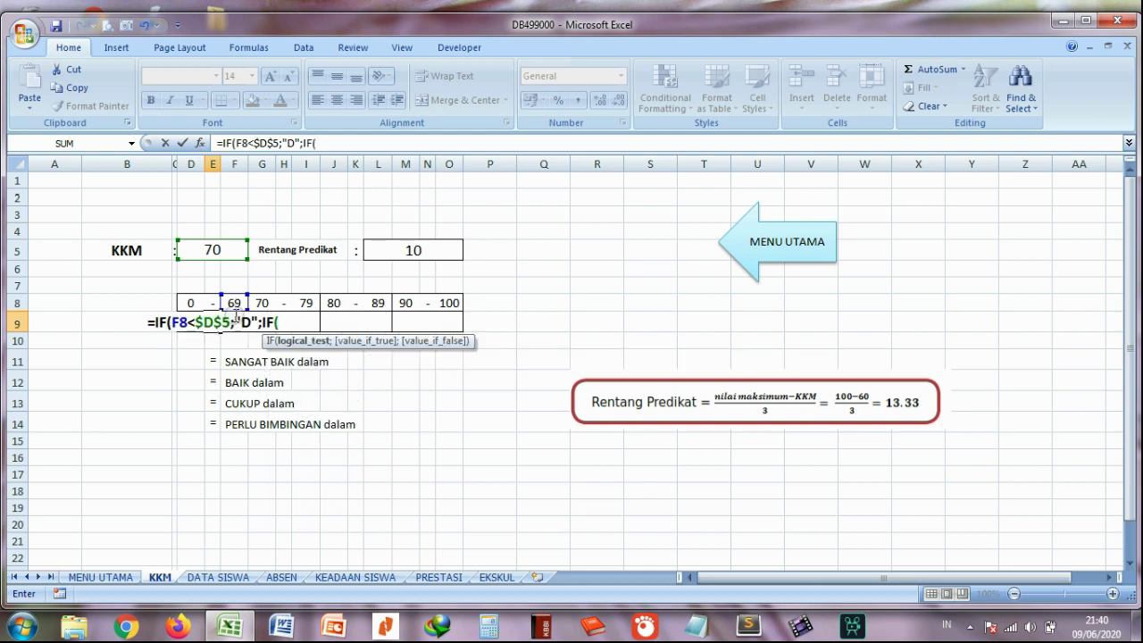
left_click(234, 304)
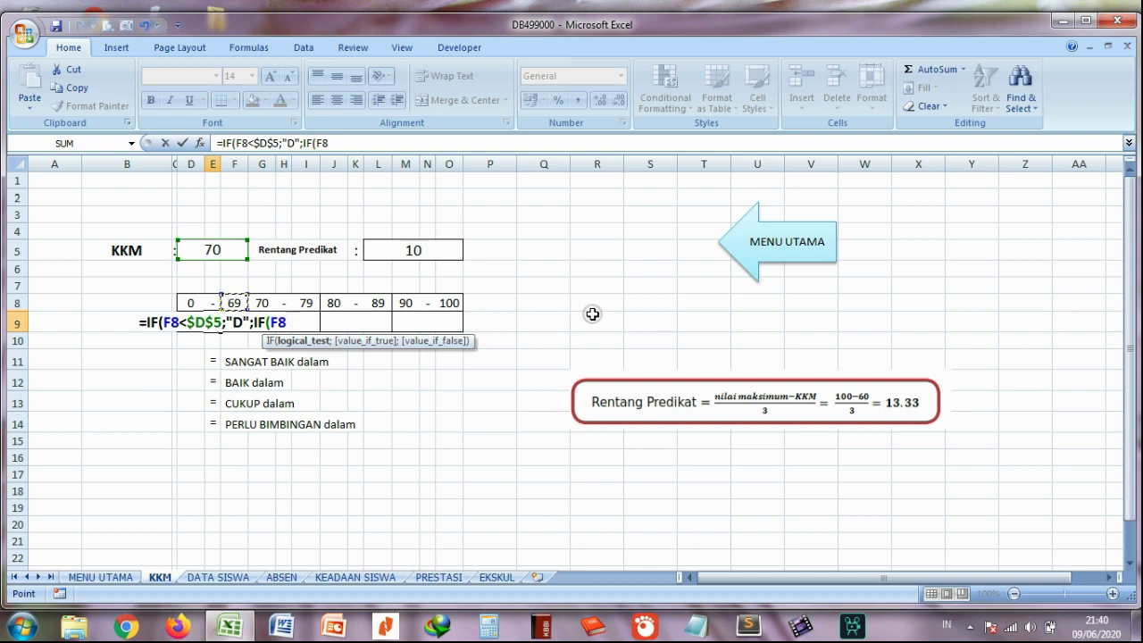
type("<")
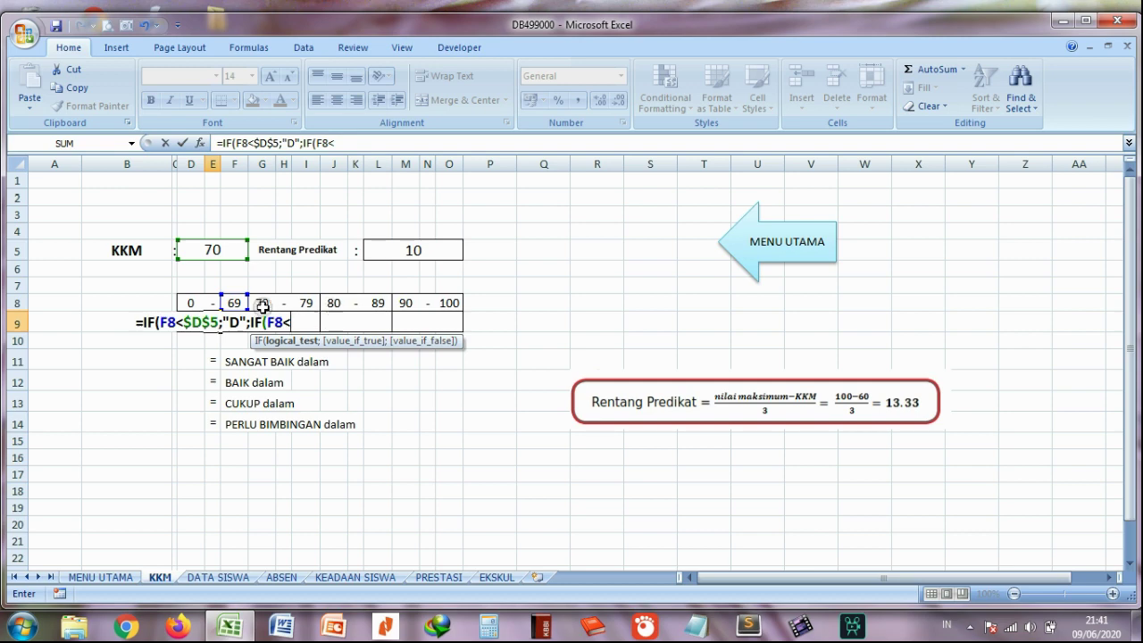
left_click(221, 251)
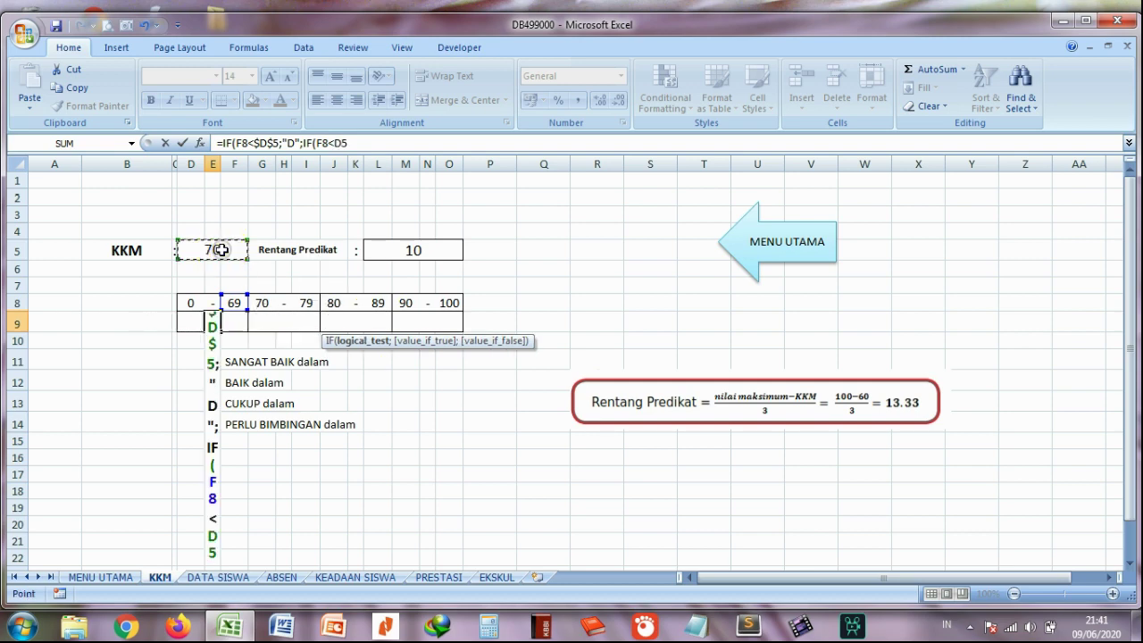
key("F4")
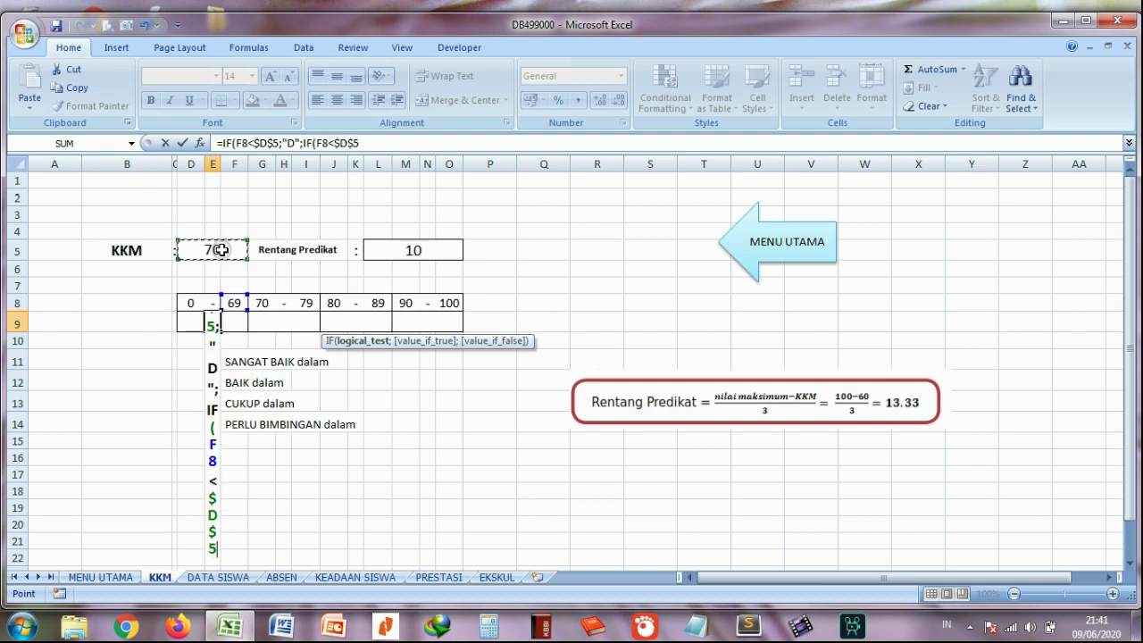
type("+")
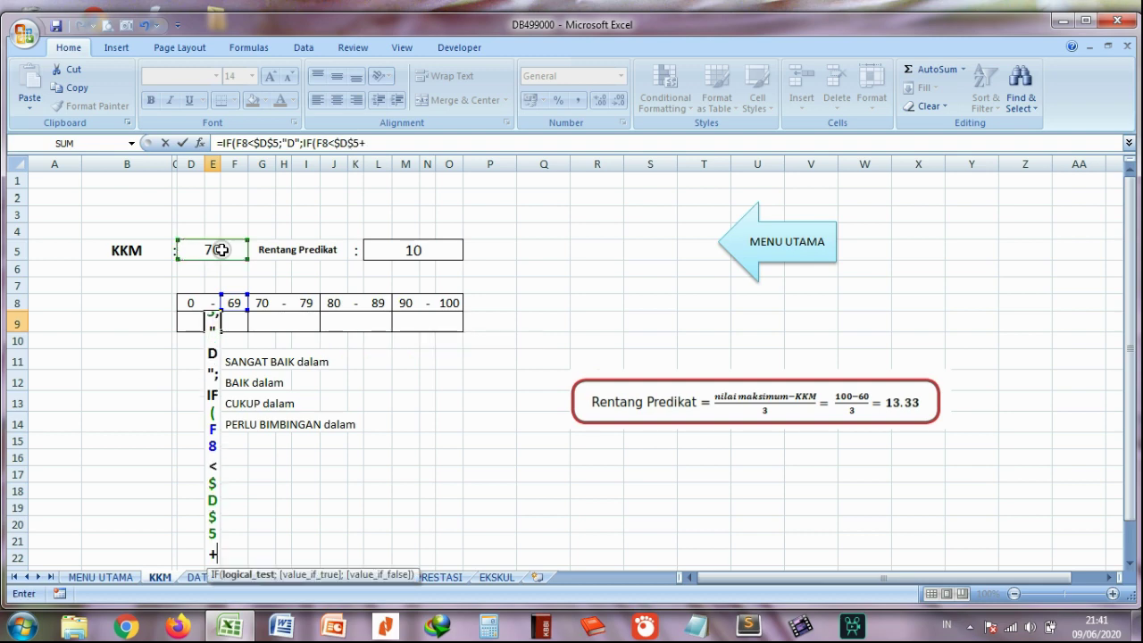
left_click(406, 253)
key("F4")
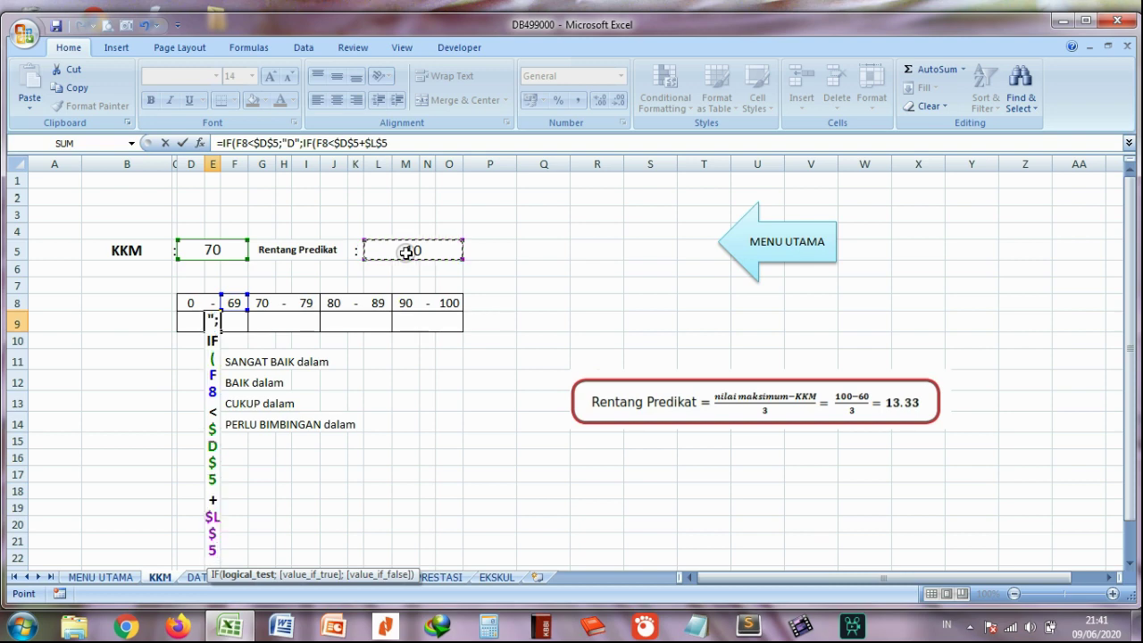
type(";")
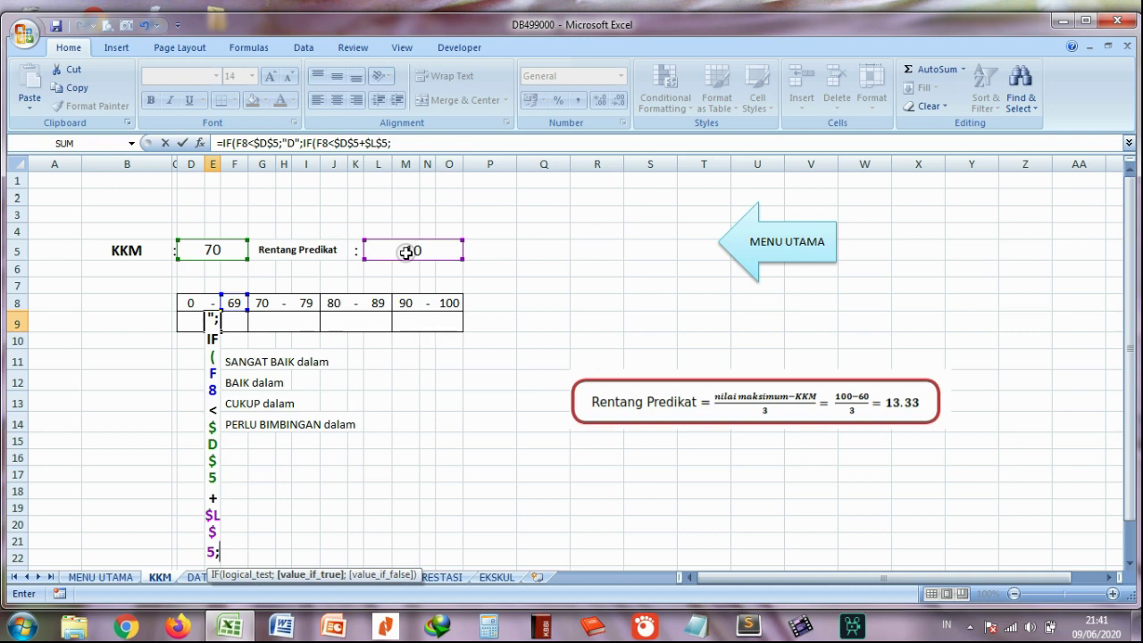
type("\"")
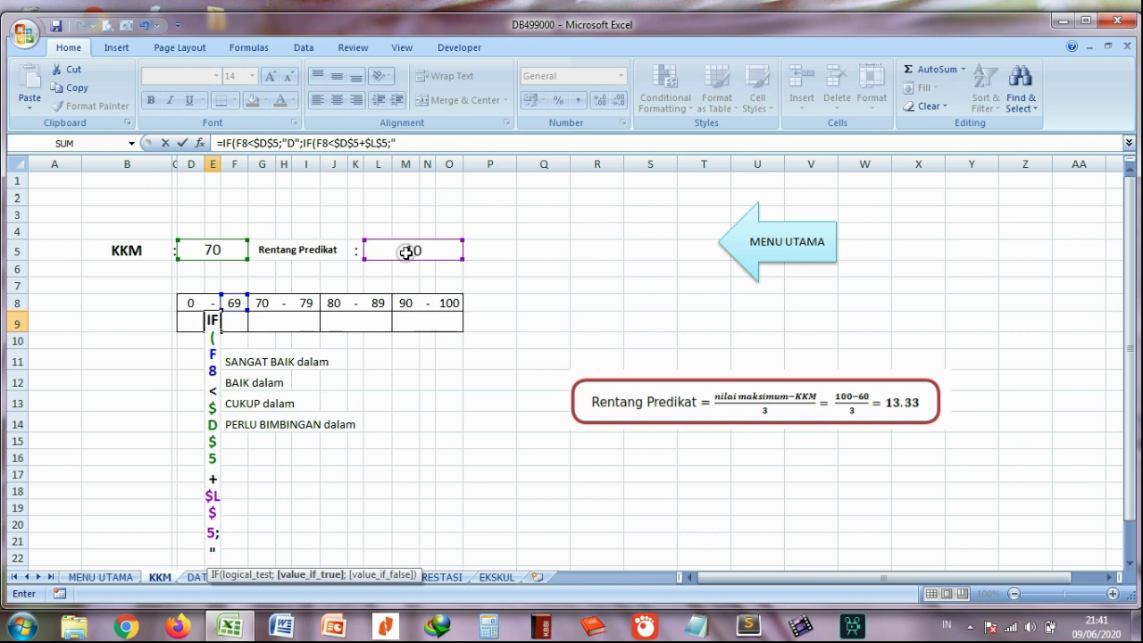
type("C\"")
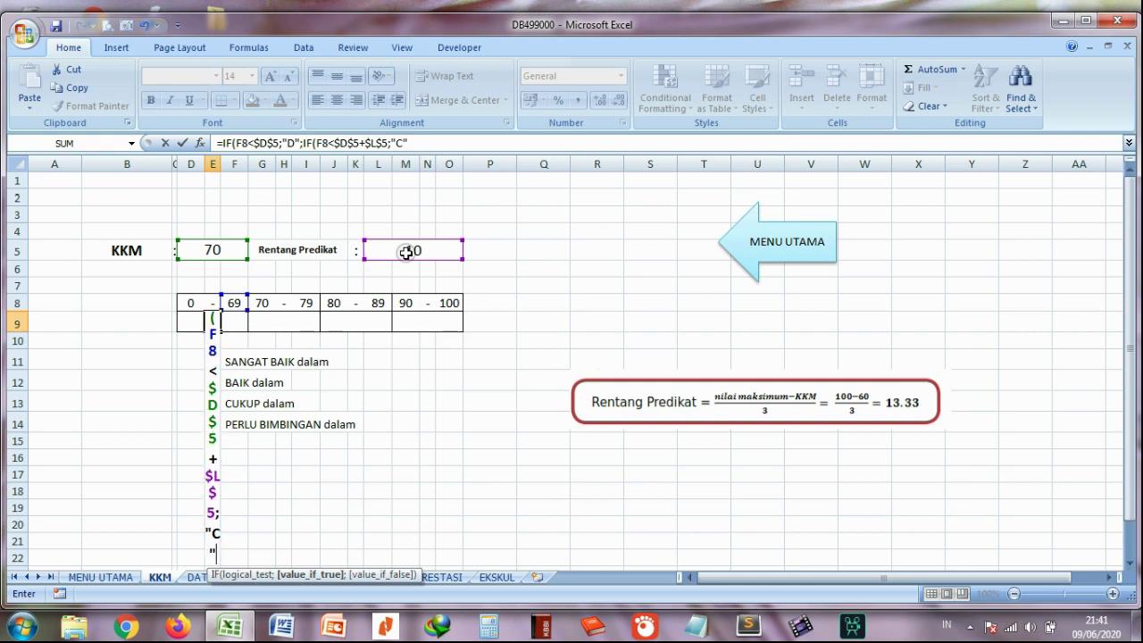
Add a third nested condition ;IF(F8<$D$5+$L$5+$L$5;"B" to the E9 formula for the B predicate
type(";IF")
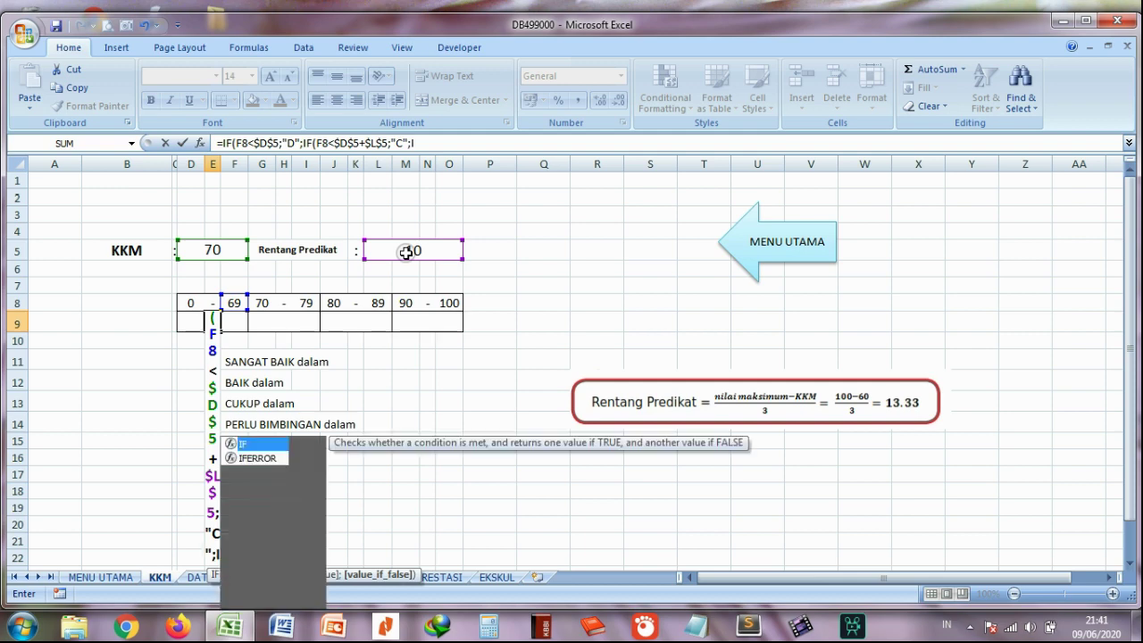
type("(")
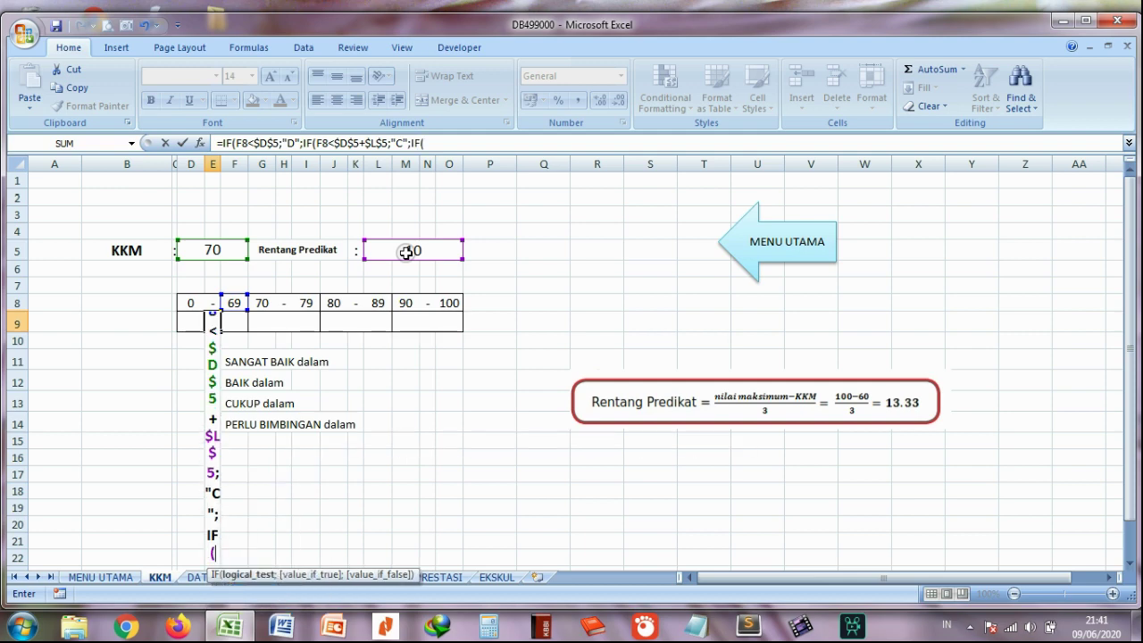
left_click(239, 303)
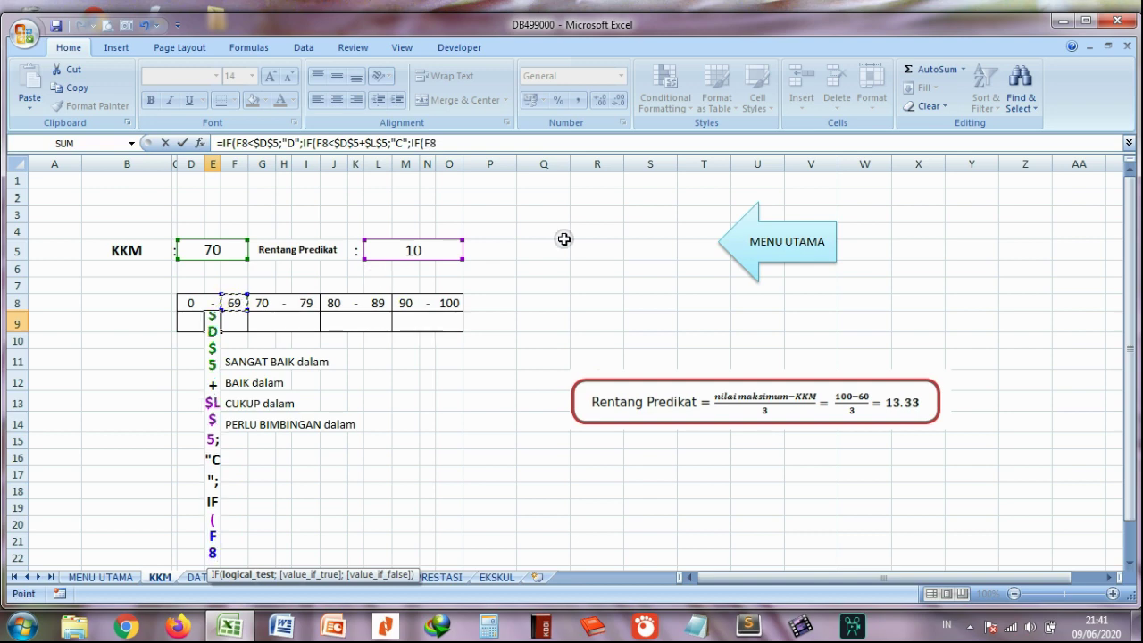
type("<")
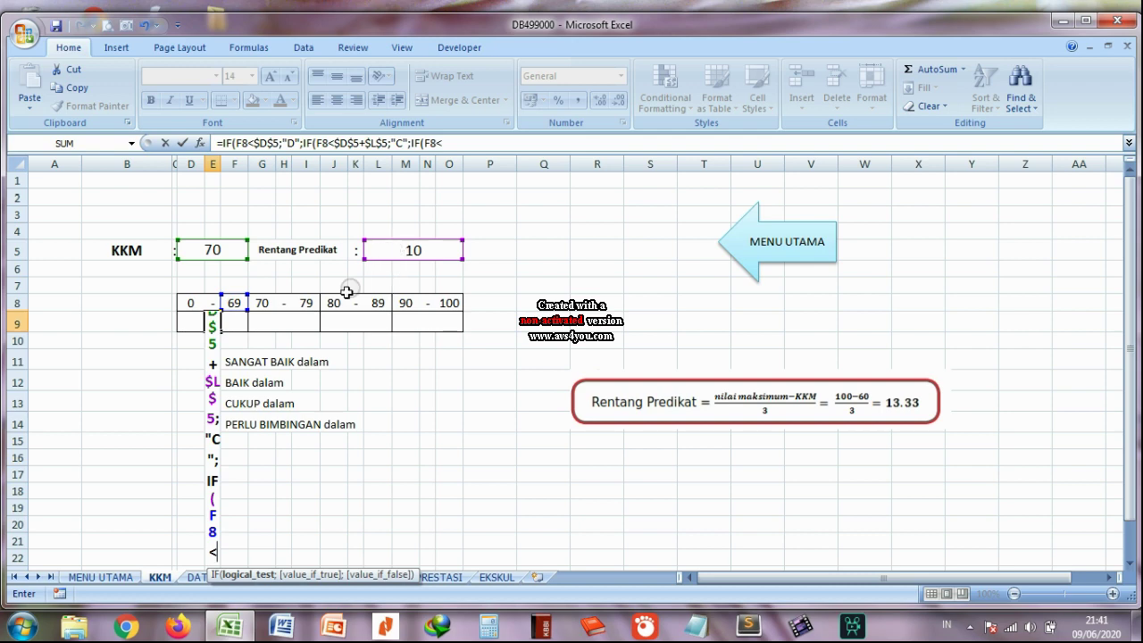
left_click(234, 254)
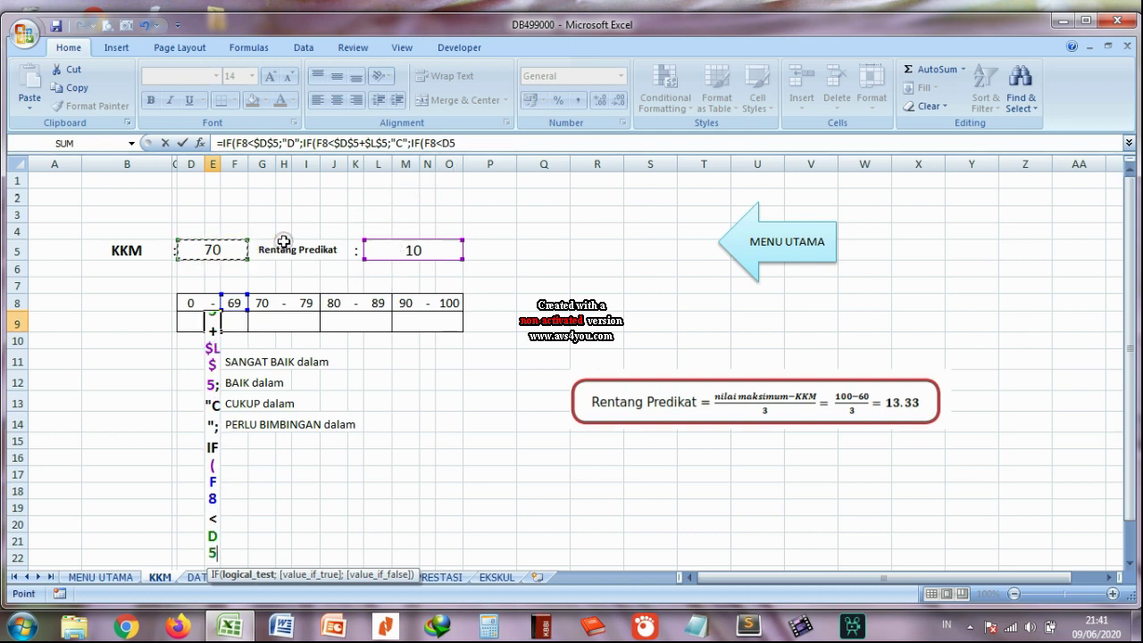
key("F4")
type("+")
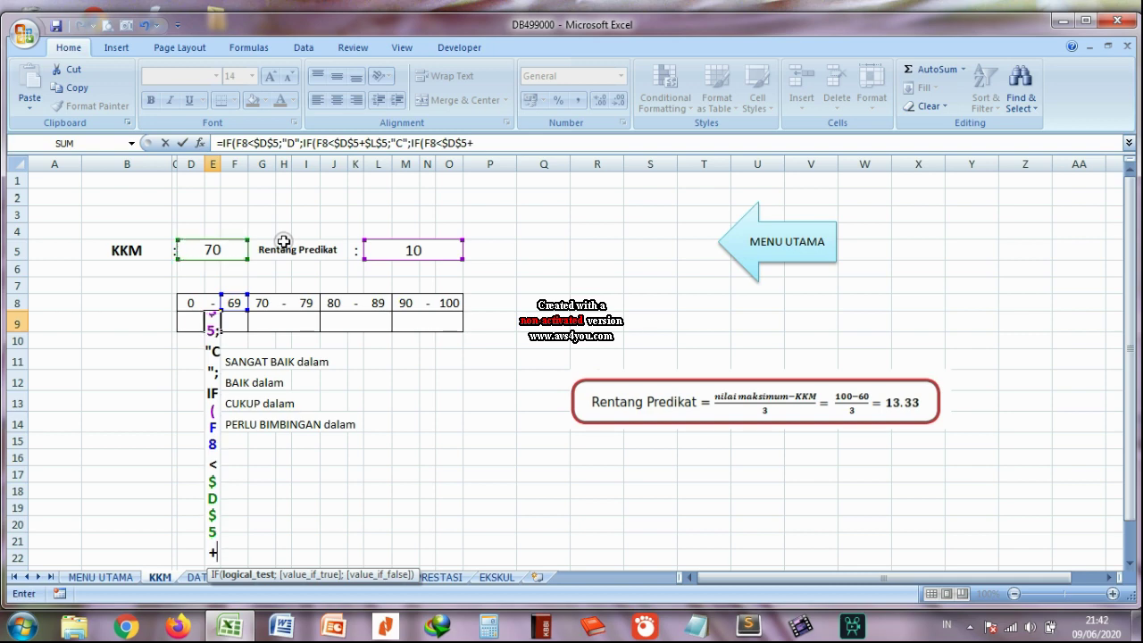
left_click(375, 255)
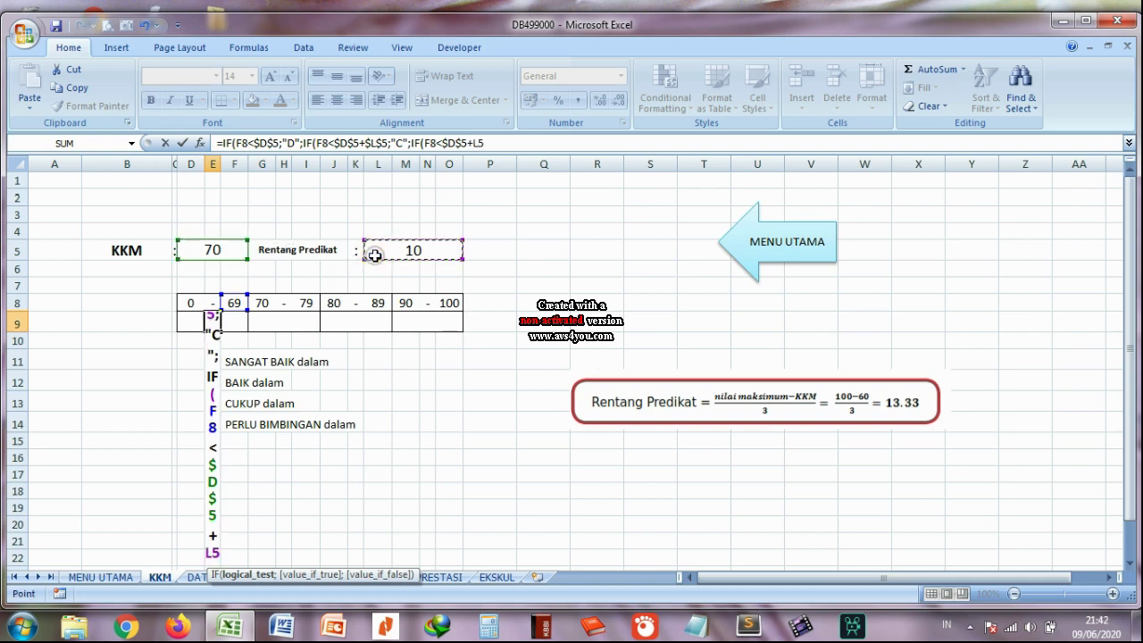
key("F4")
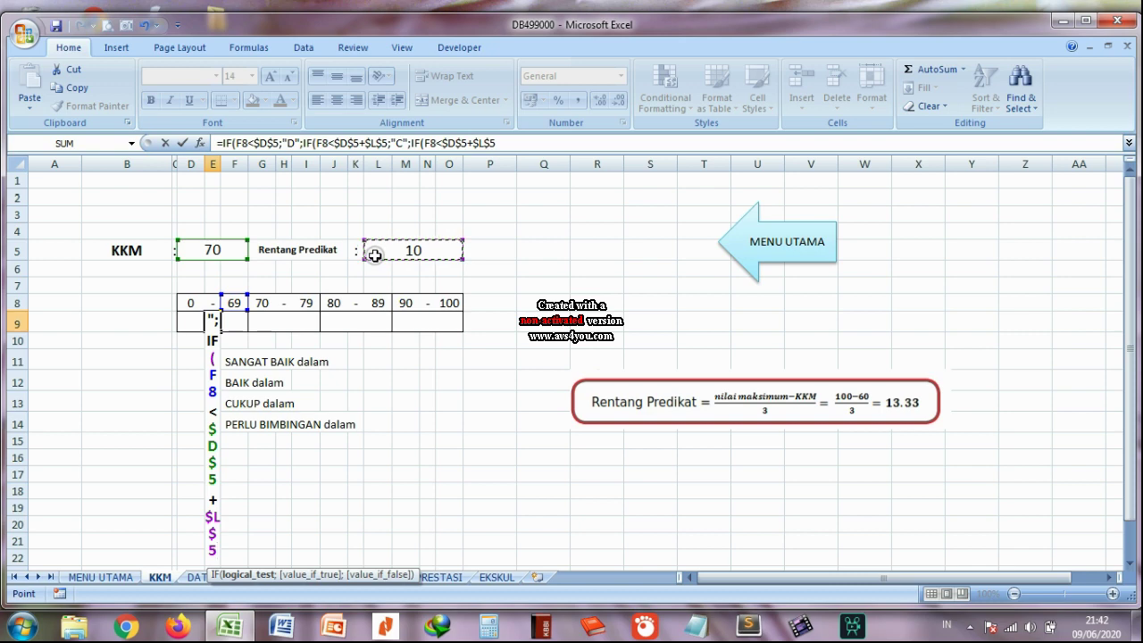
type("+")
left_click(375, 255)
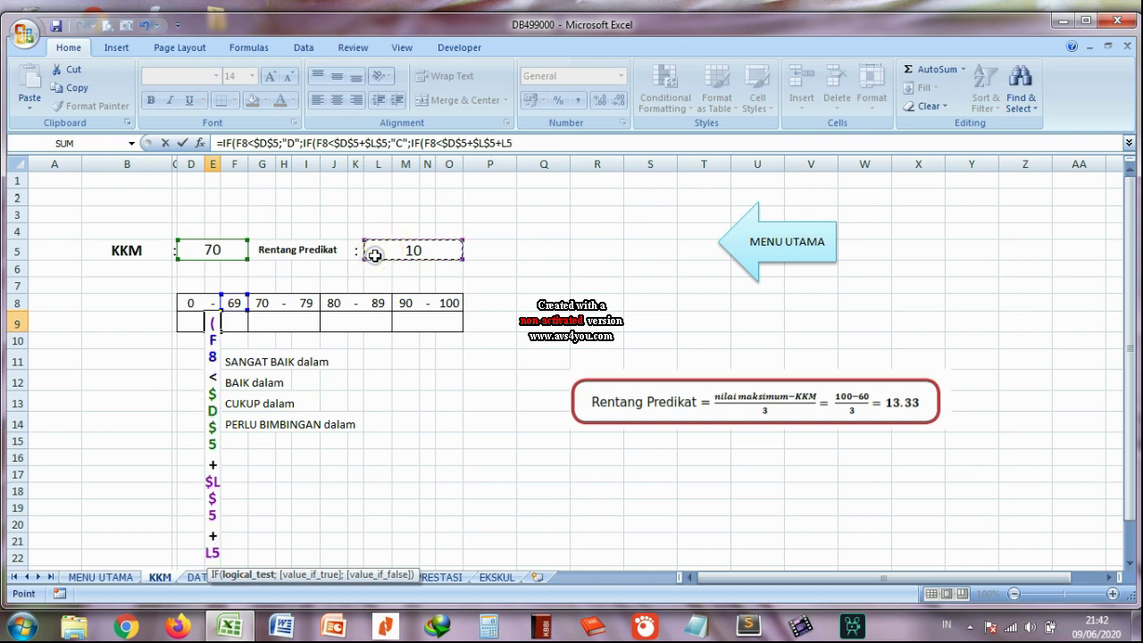
key("F4")
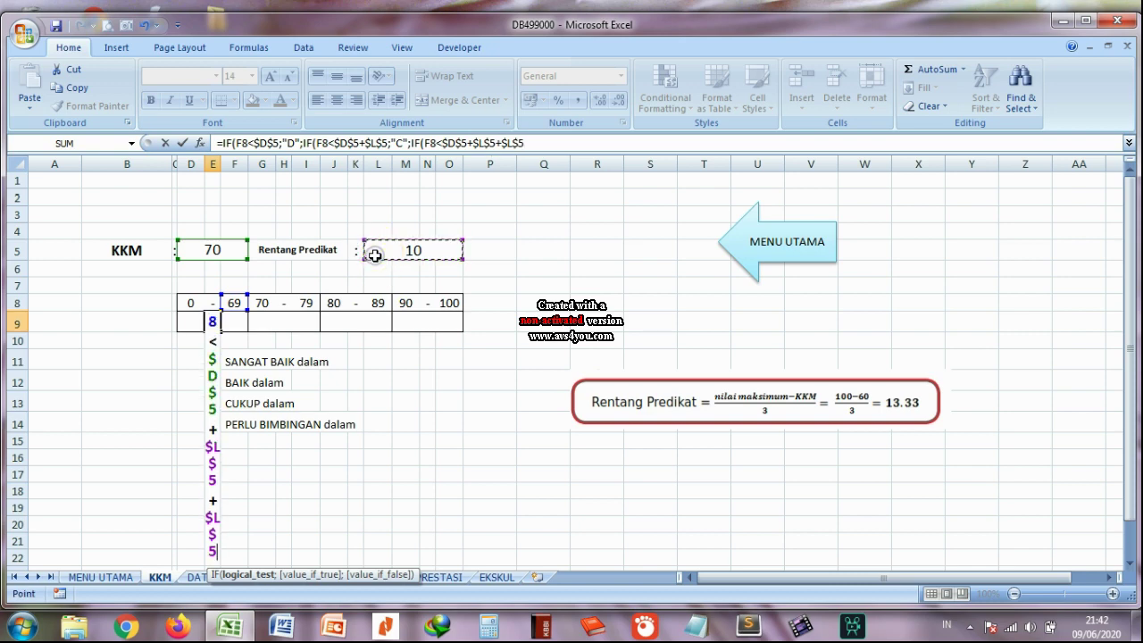
type(";")
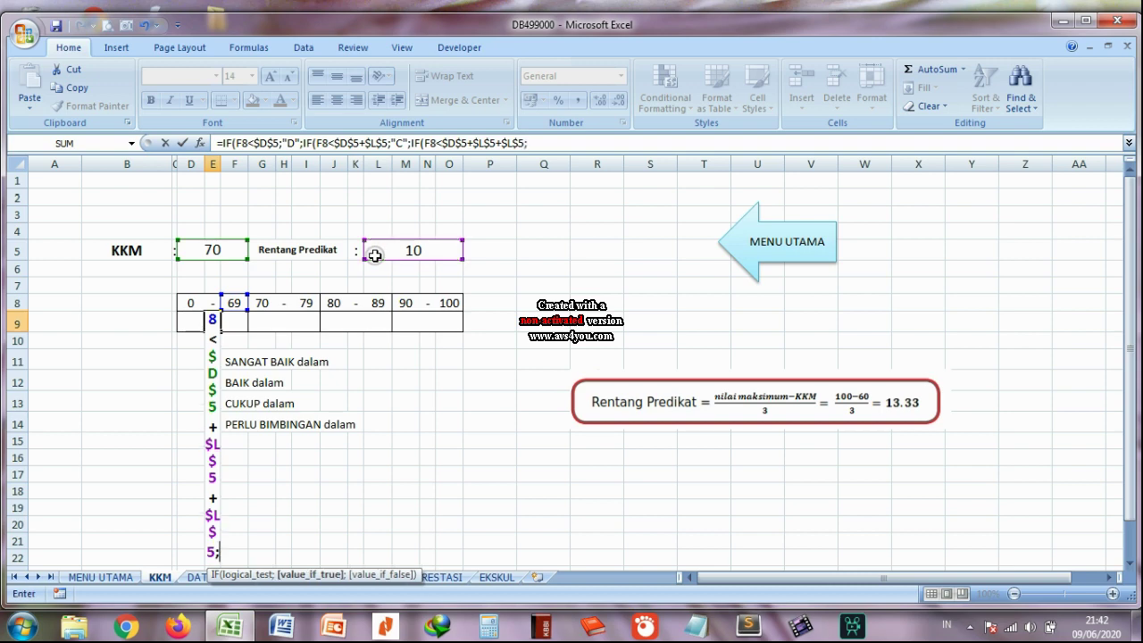
type("\"")
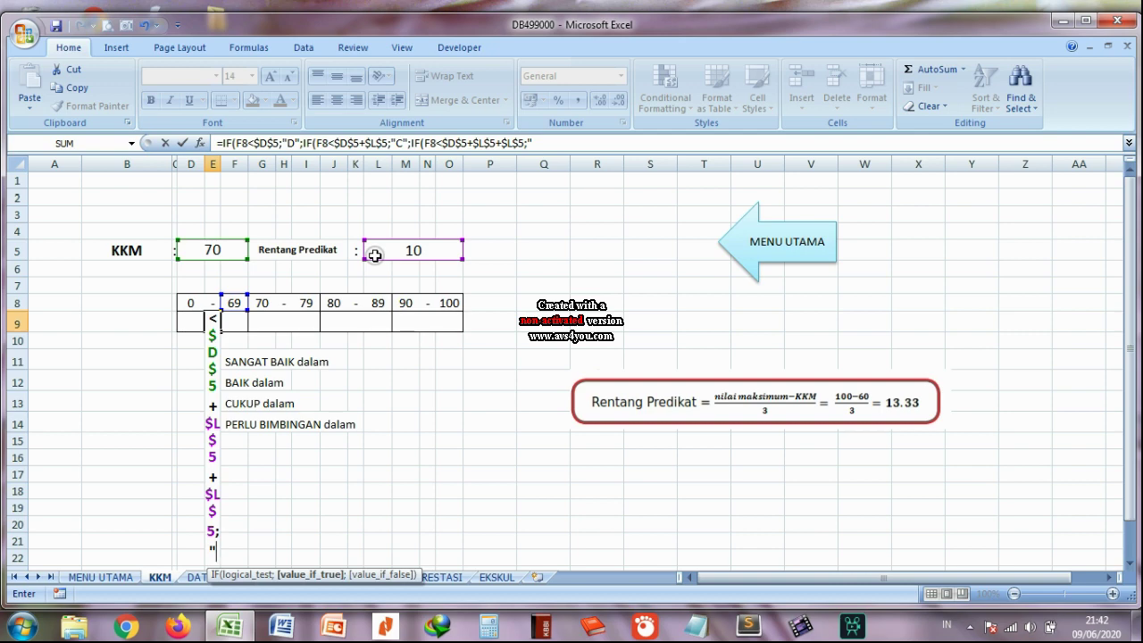
type("B\"")
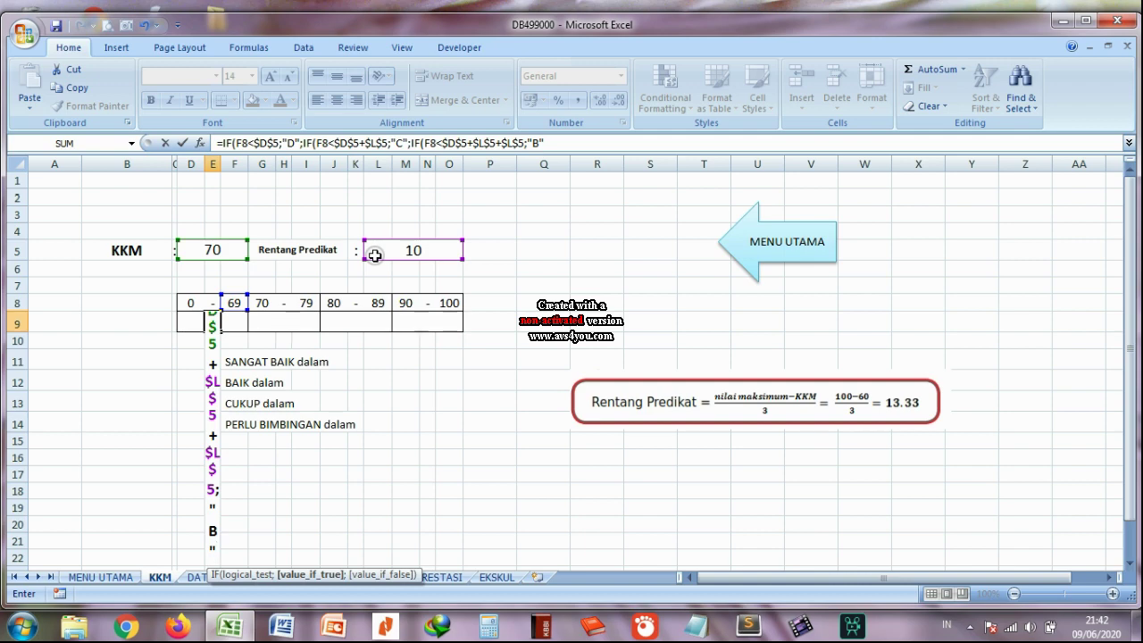
Start a fourth nested condition in the E9 formula with ;IF(F8<=$D$5, using an absolute reference to the KKM
type(";")
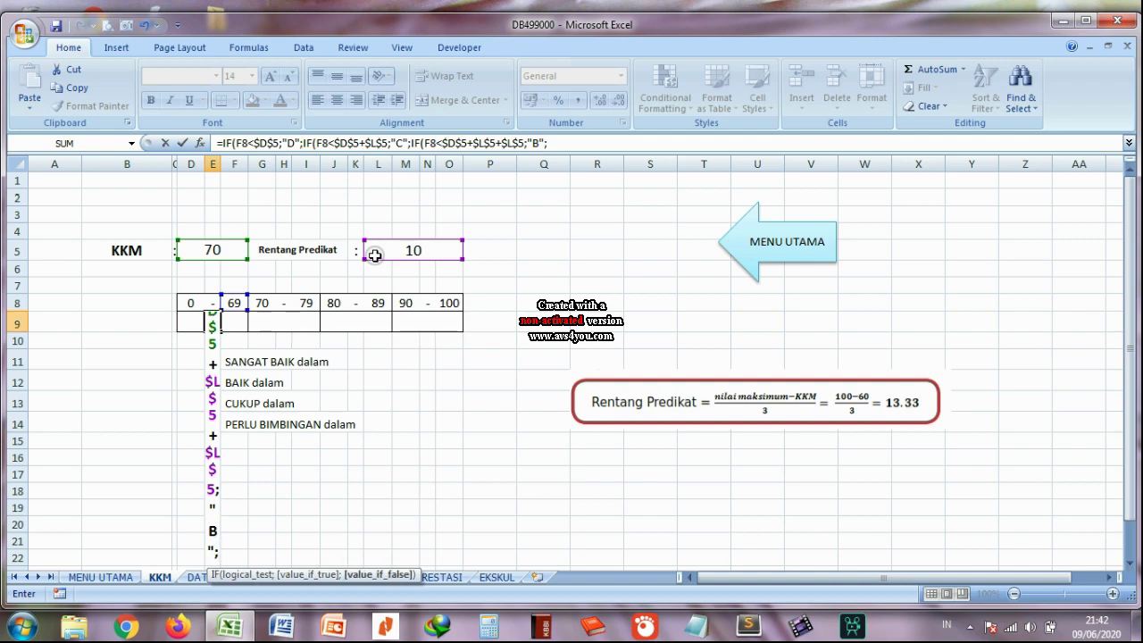
type("IF")
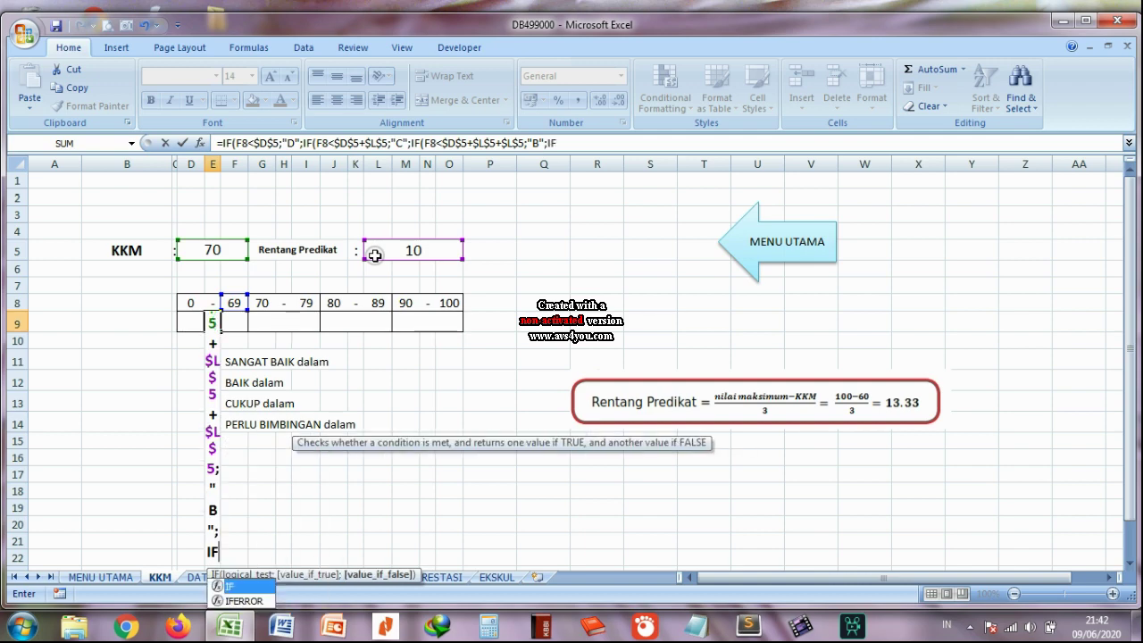
type("(")
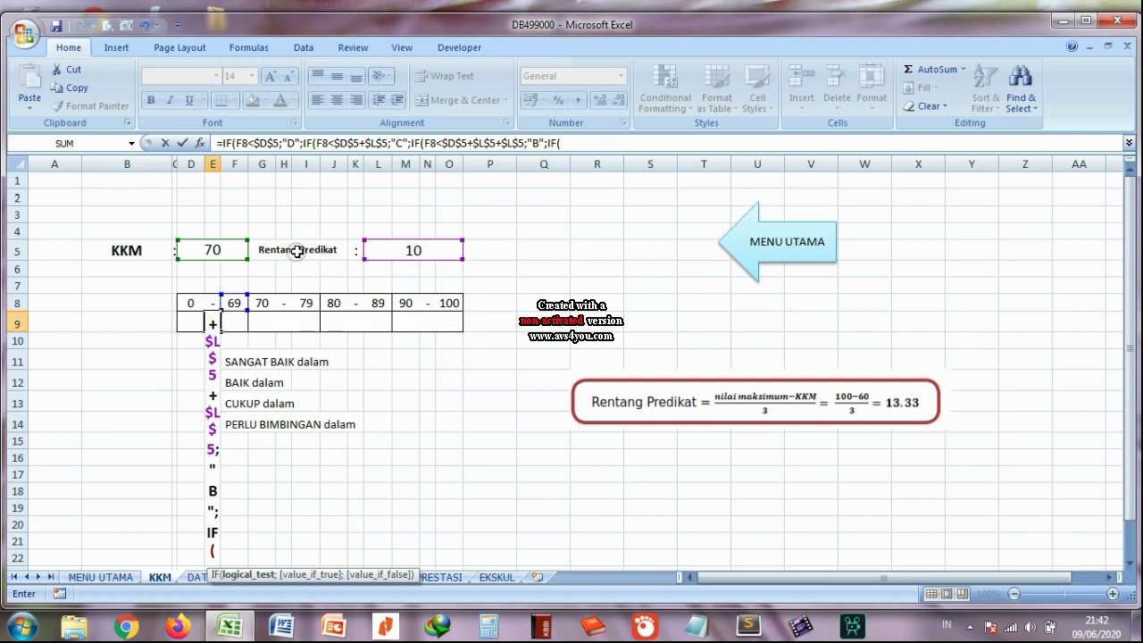
left_click(230, 303)
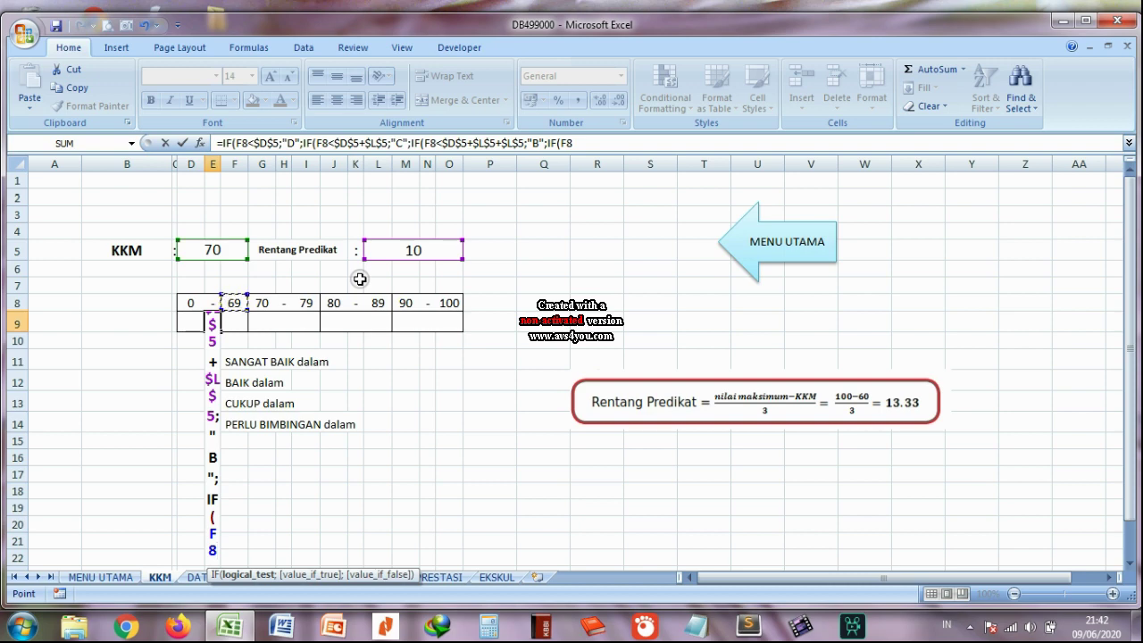
type("<=")
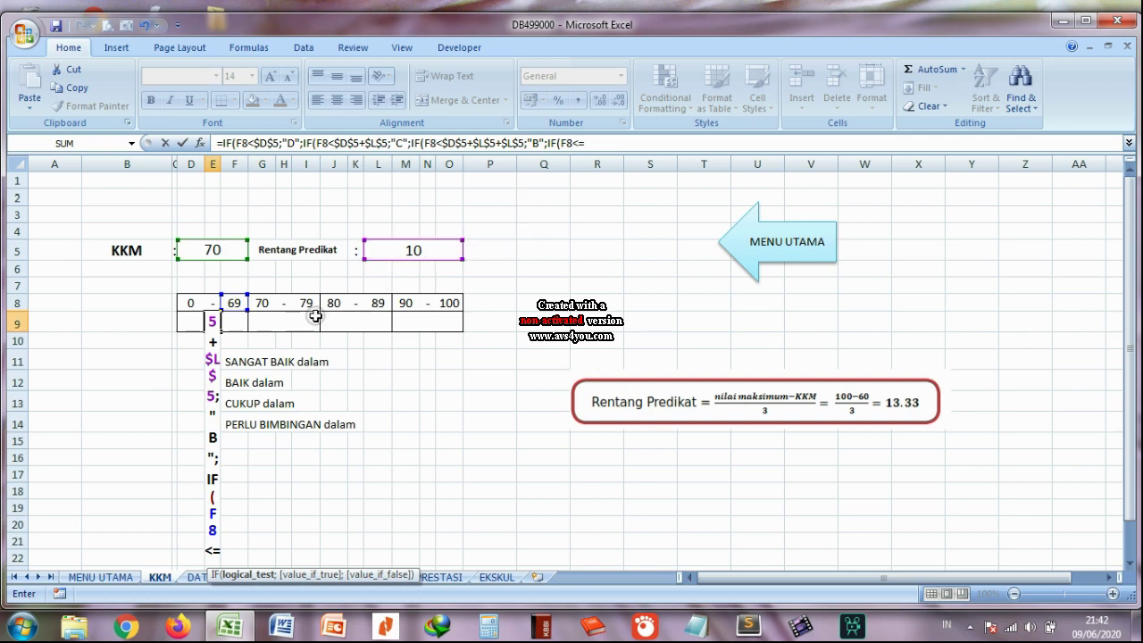
left_click(213, 251)
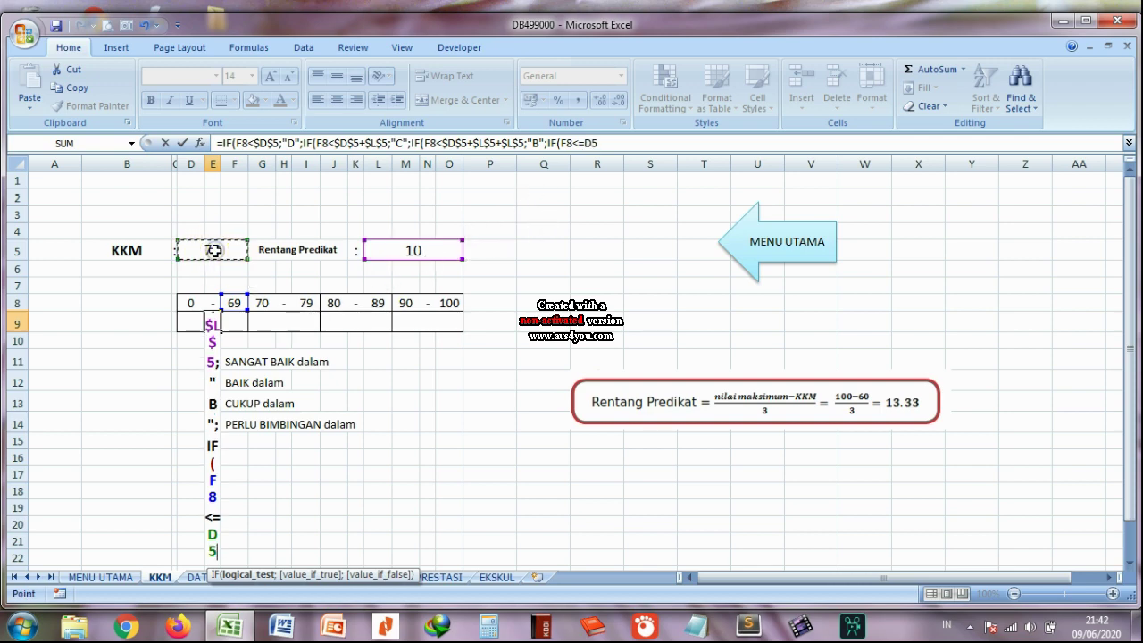
key("F4")
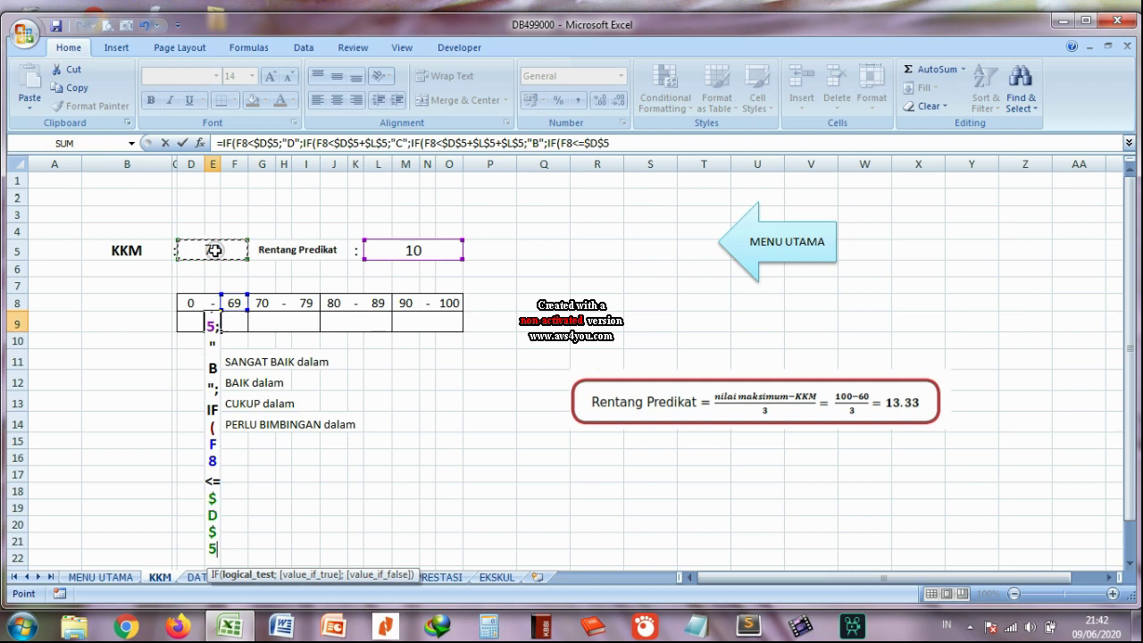
Extend the fourth condition's limit in the E9 formula with +$L$5+$L$5+$L$5
type("+")
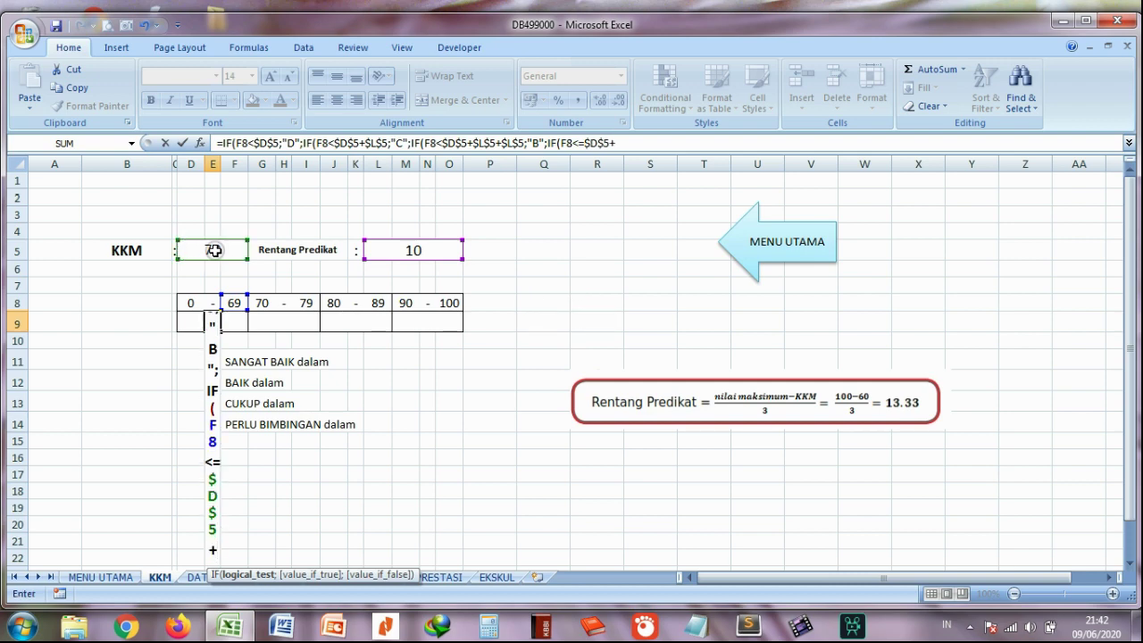
left_click(393, 252)
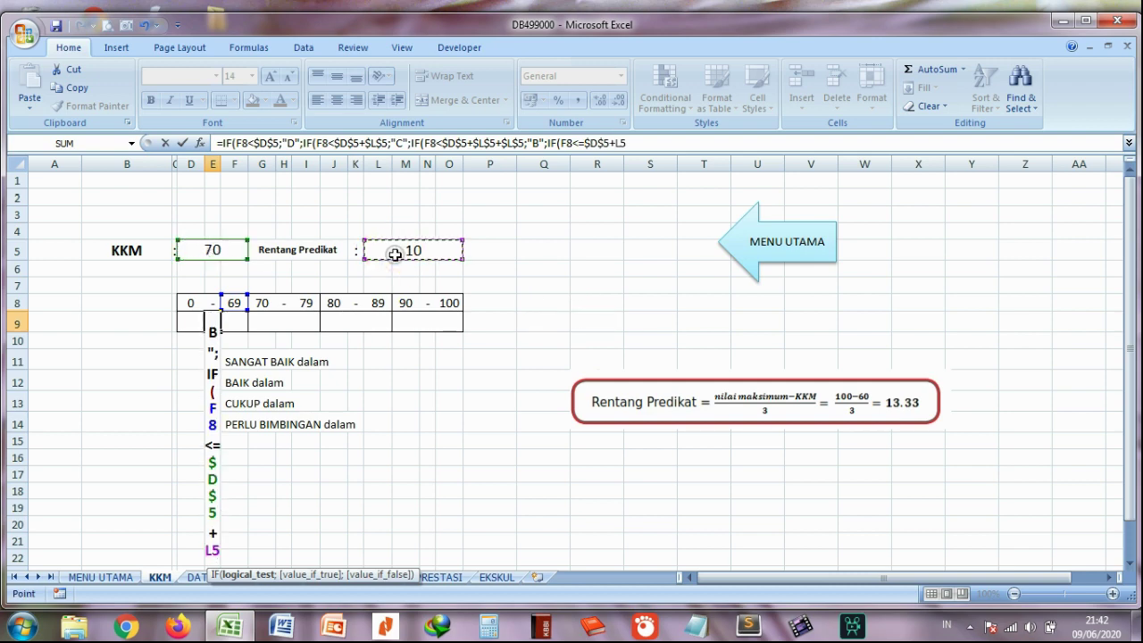
key("F4")
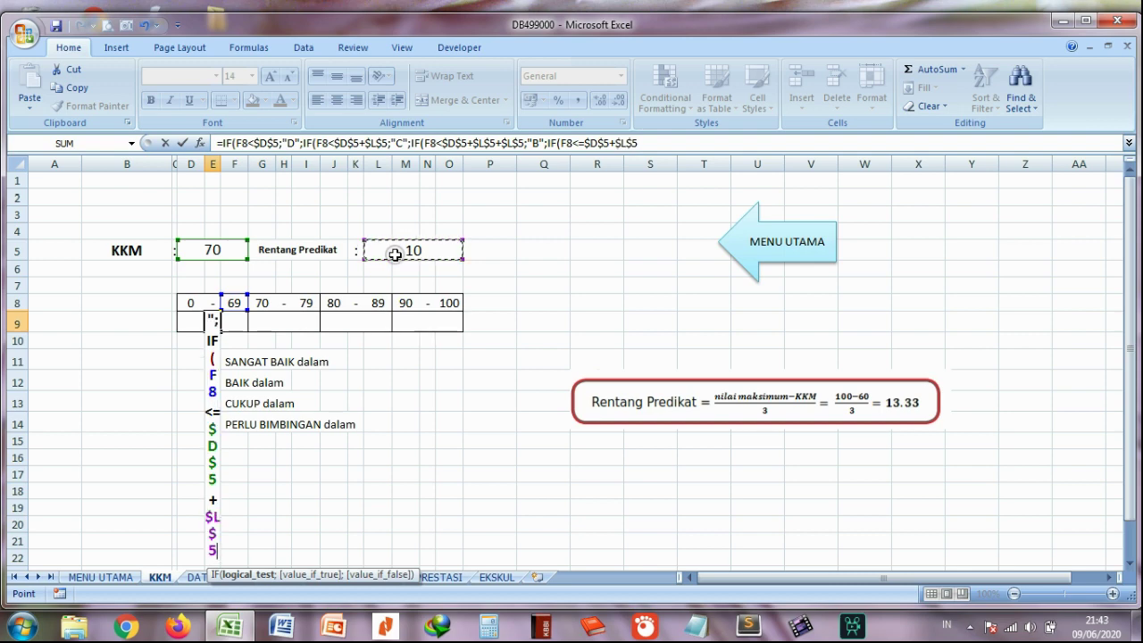
type("+")
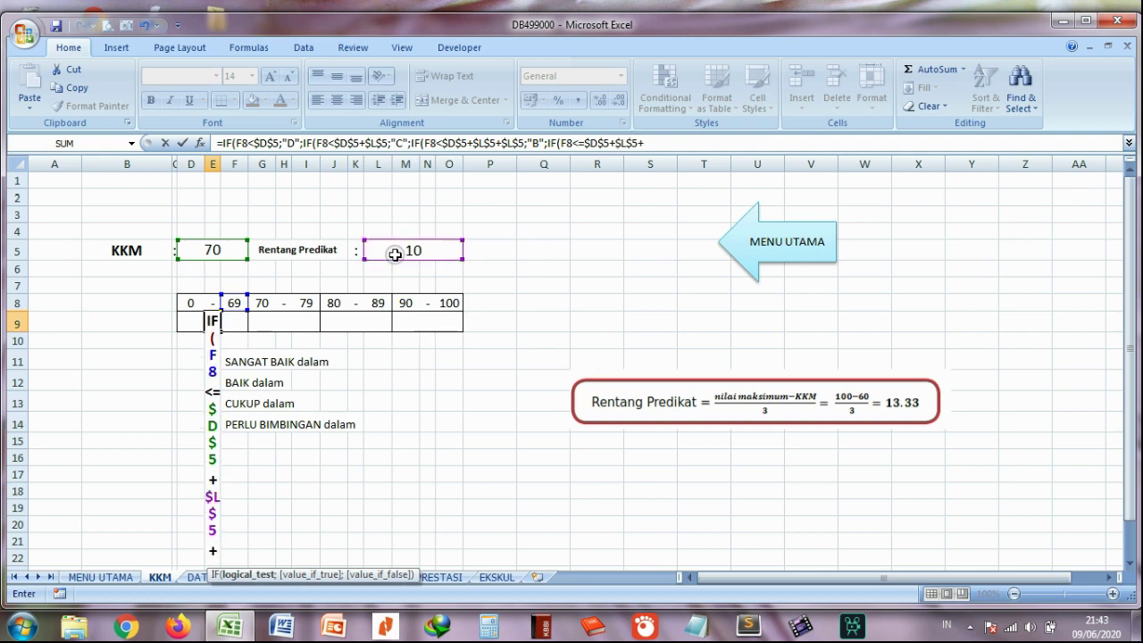
left_click(394, 255)
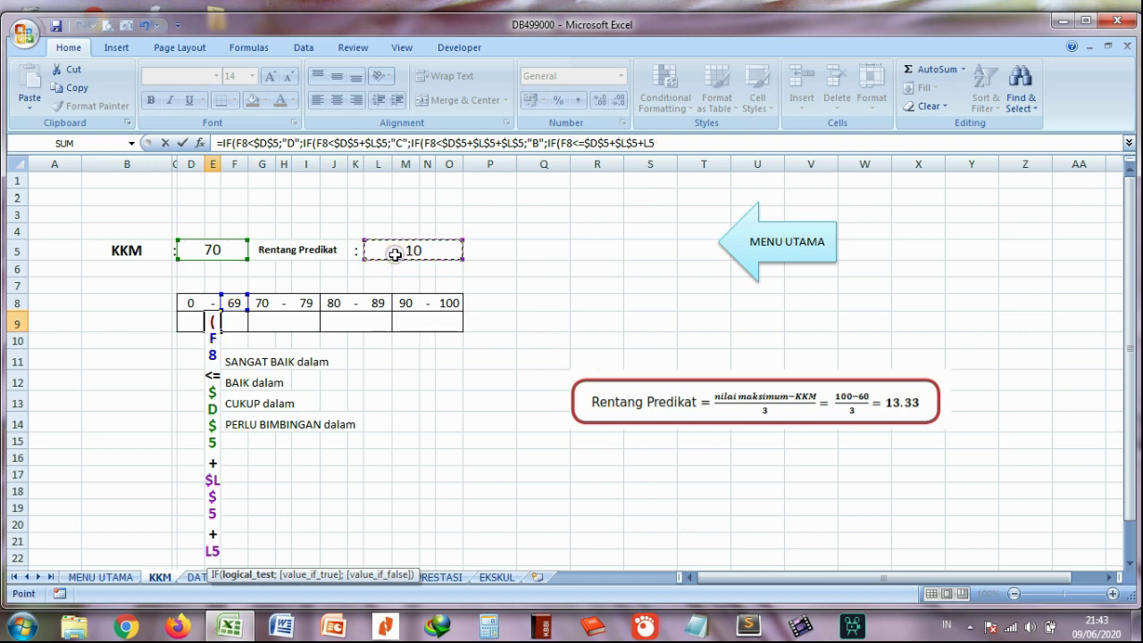
key("F4")
type("+")
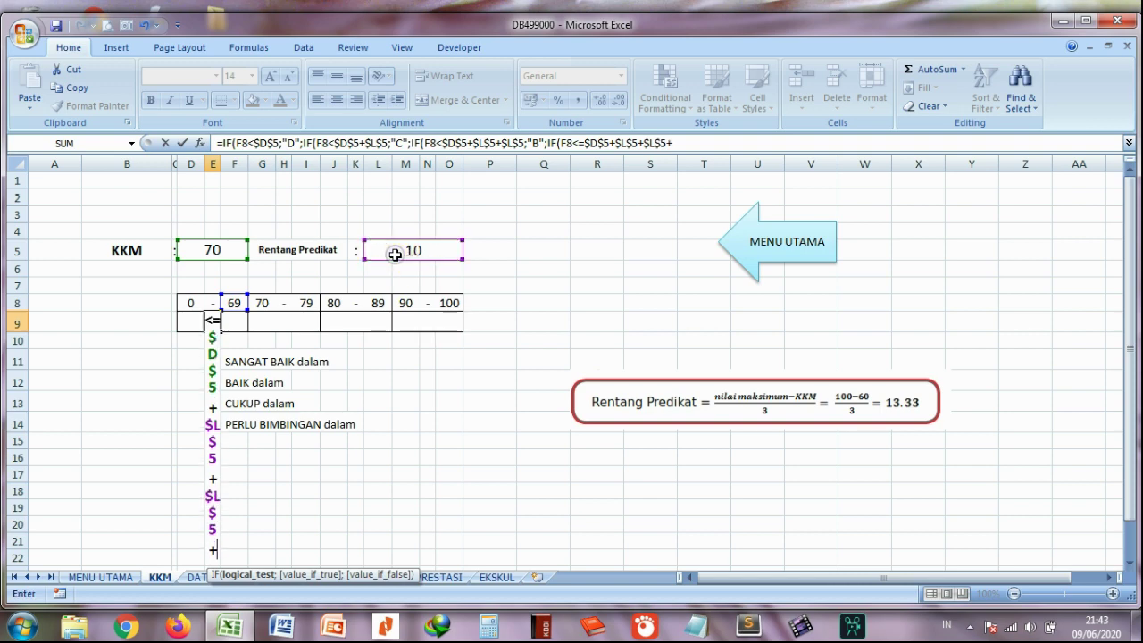
left_click(394, 255)
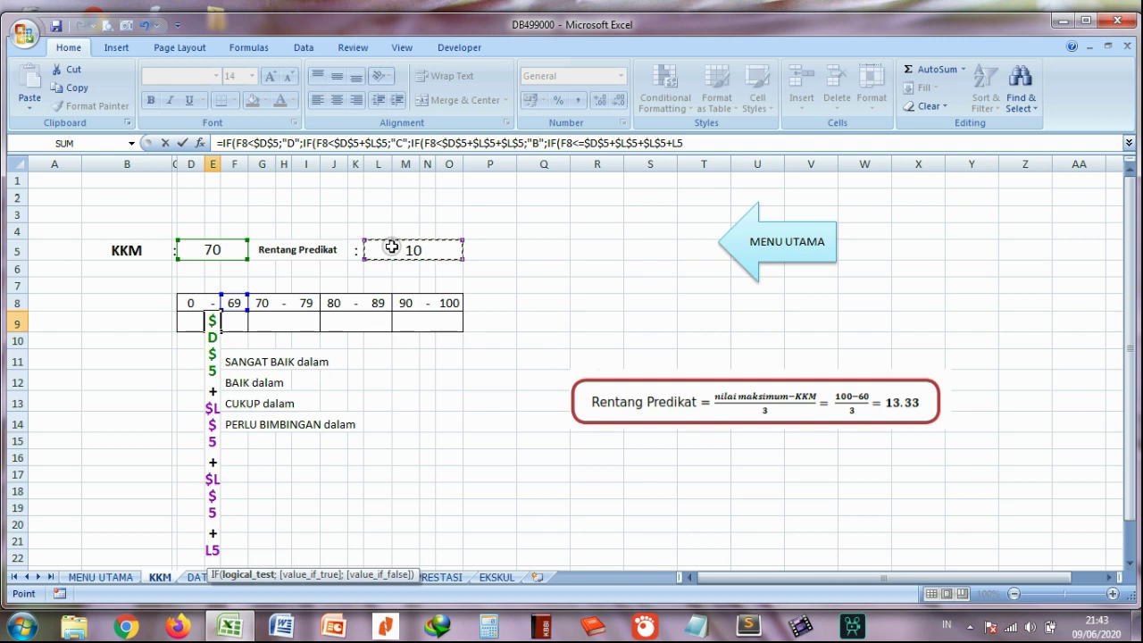
key("F4")
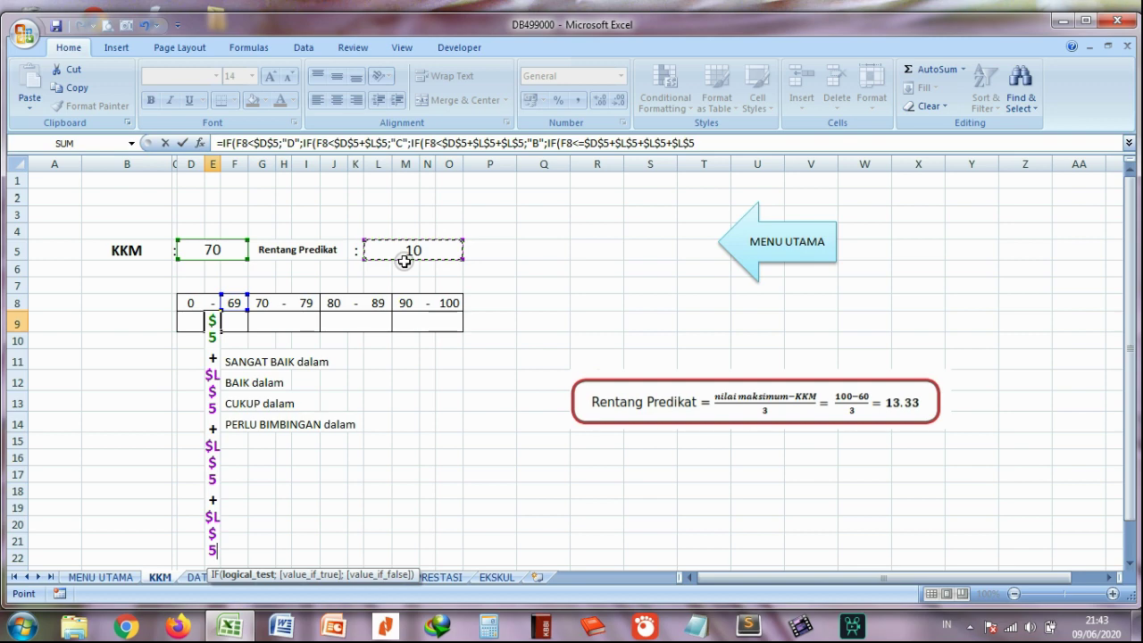
Finish the E9 formula with ;"A")))) to return the A predicate and close all four IF functions
type(";\"")
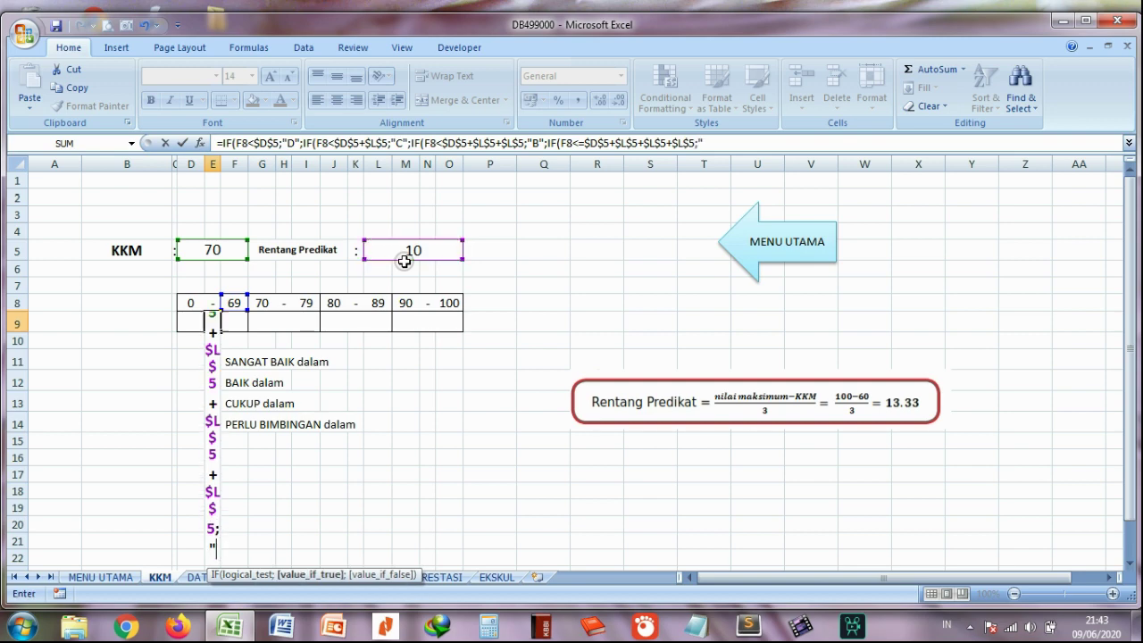
type("A")
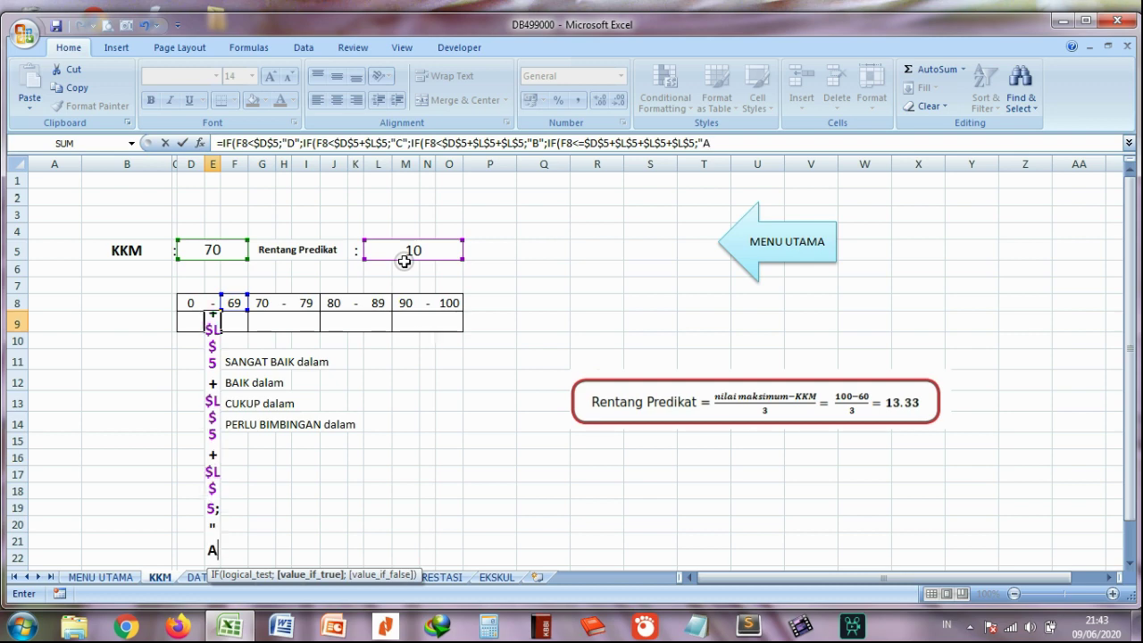
type("\"")
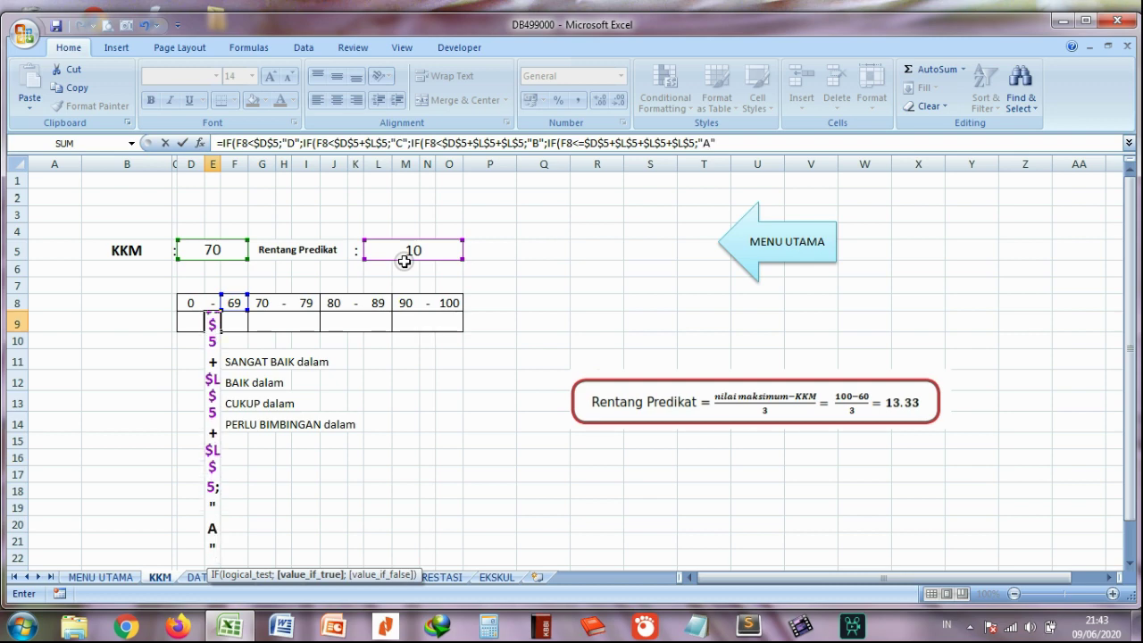
type(")))")
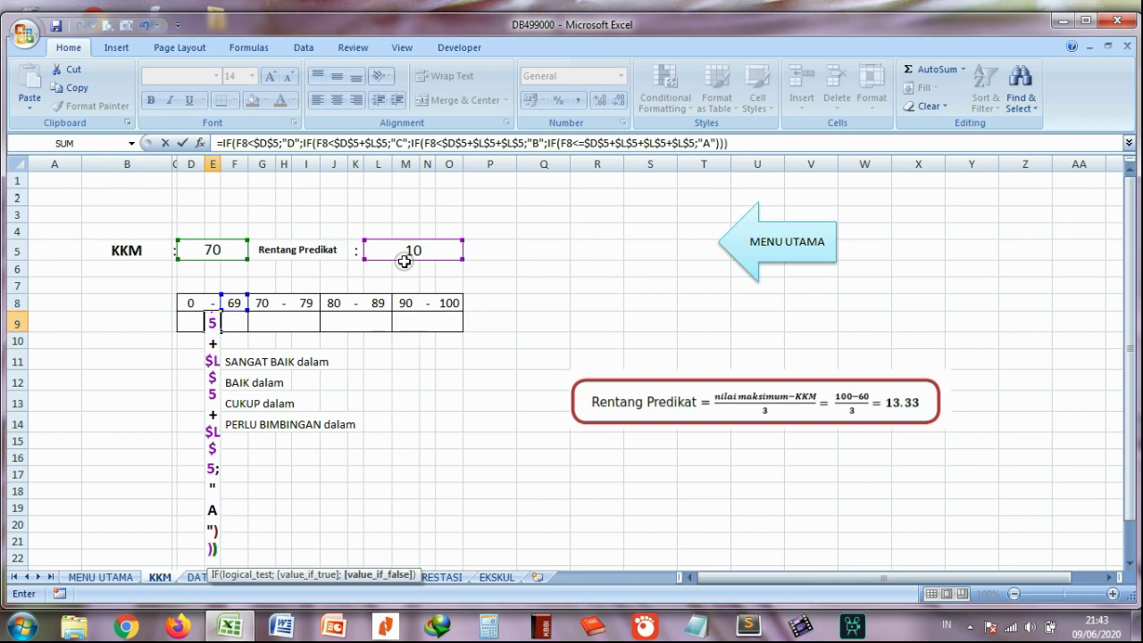
type(")")
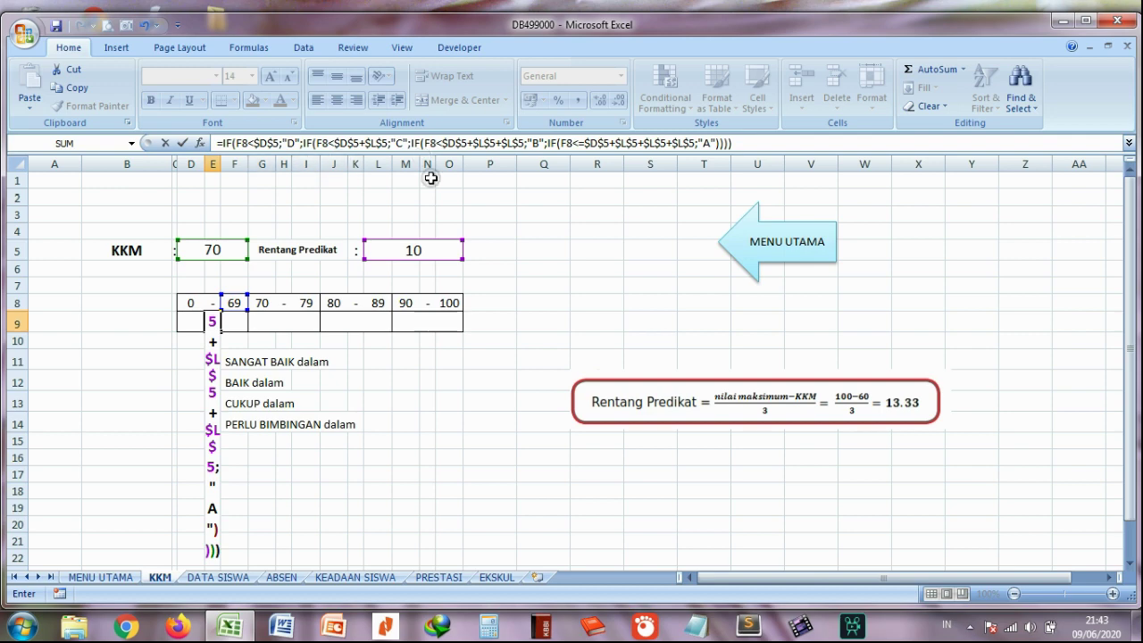
key("Return")
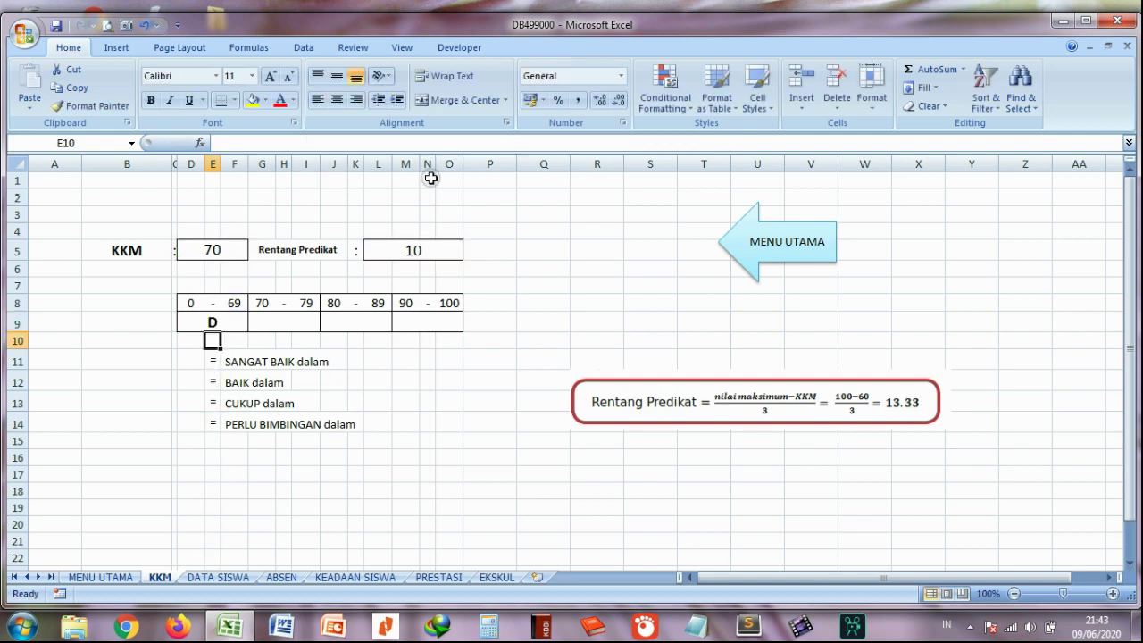
Copy the predicate formula from E9 into H9, under the second grade range
left_click(213, 324)
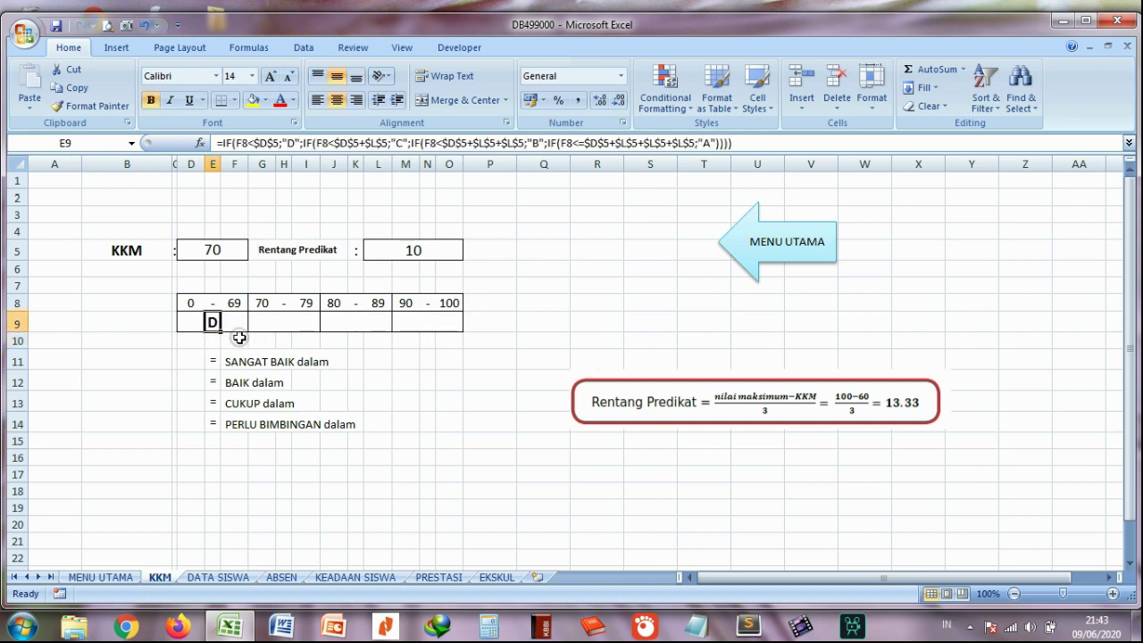
key("ctrl+c")
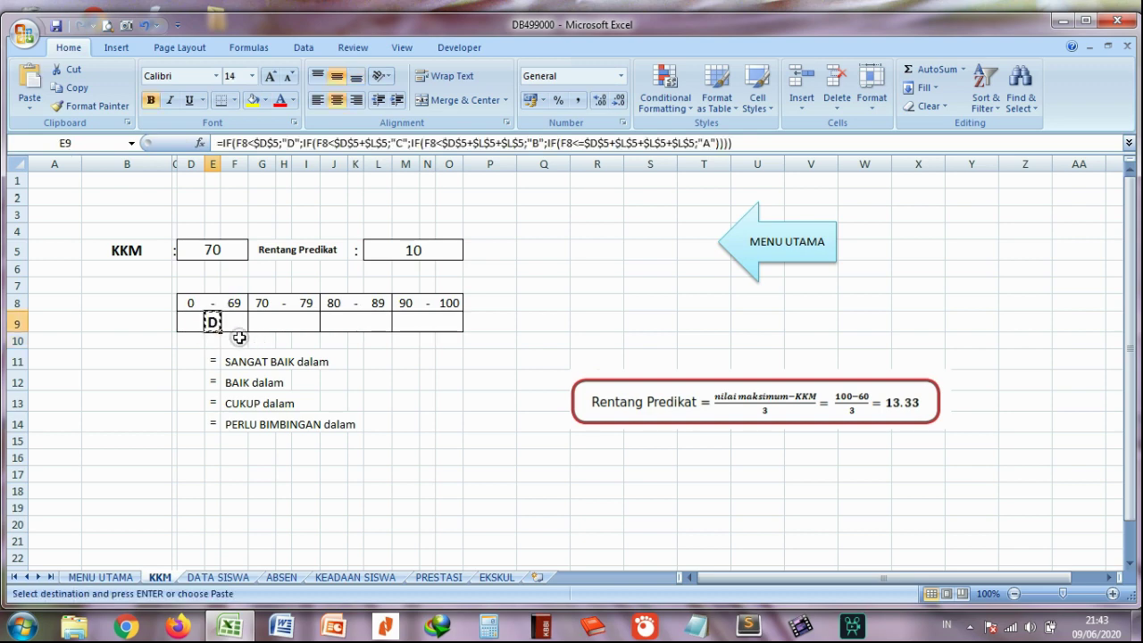
left_click(291, 321)
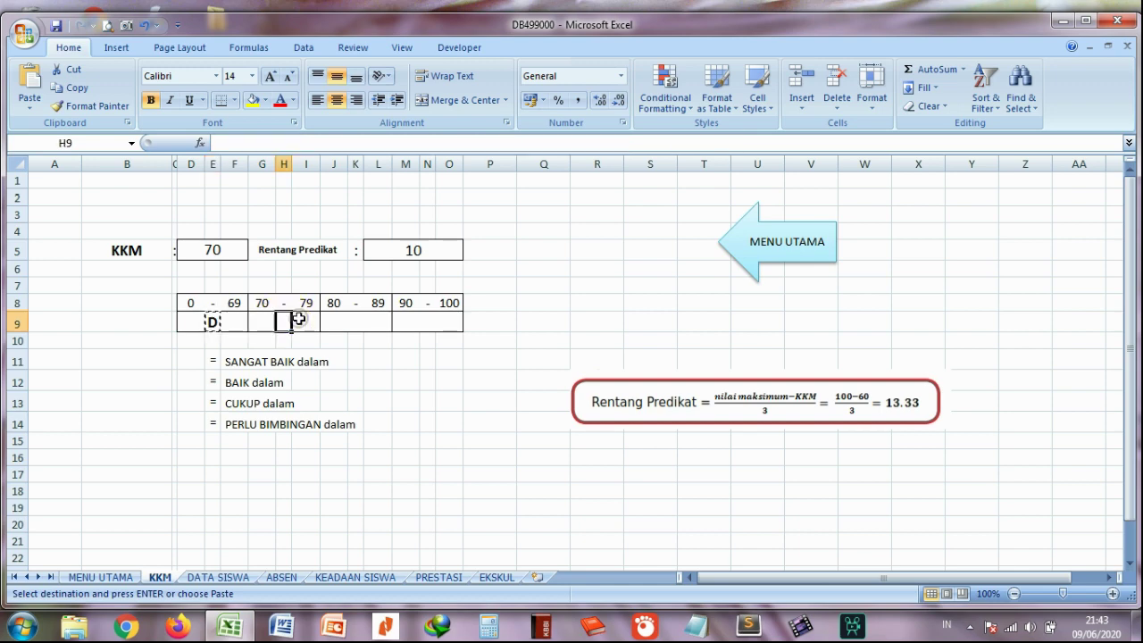
key("ctrl+v")
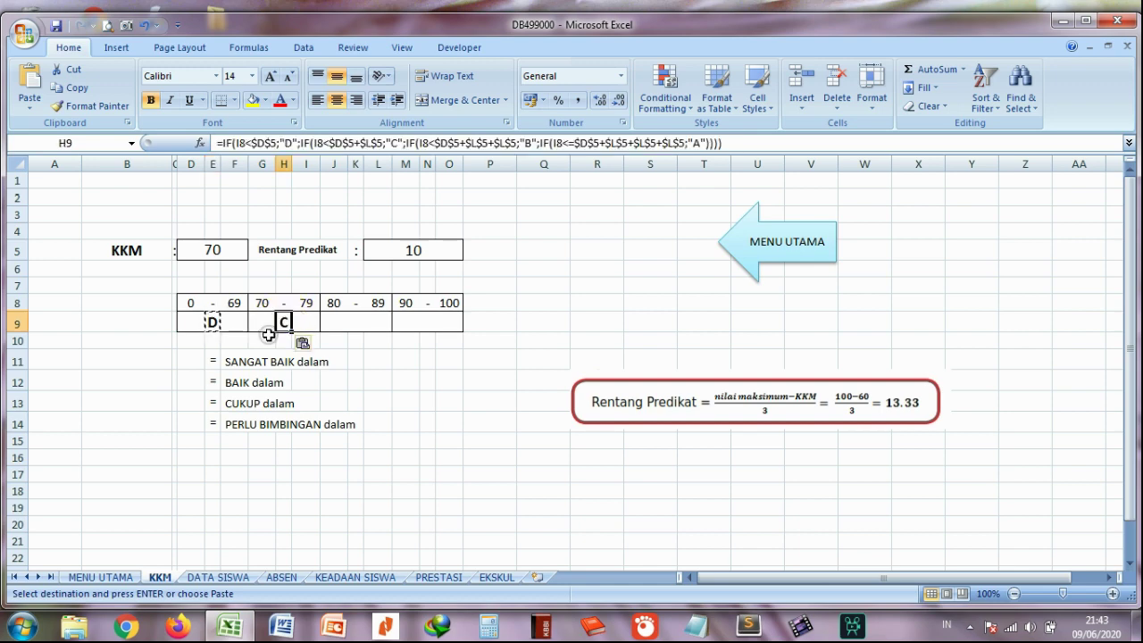
left_click(281, 322)
right_click(281, 322)
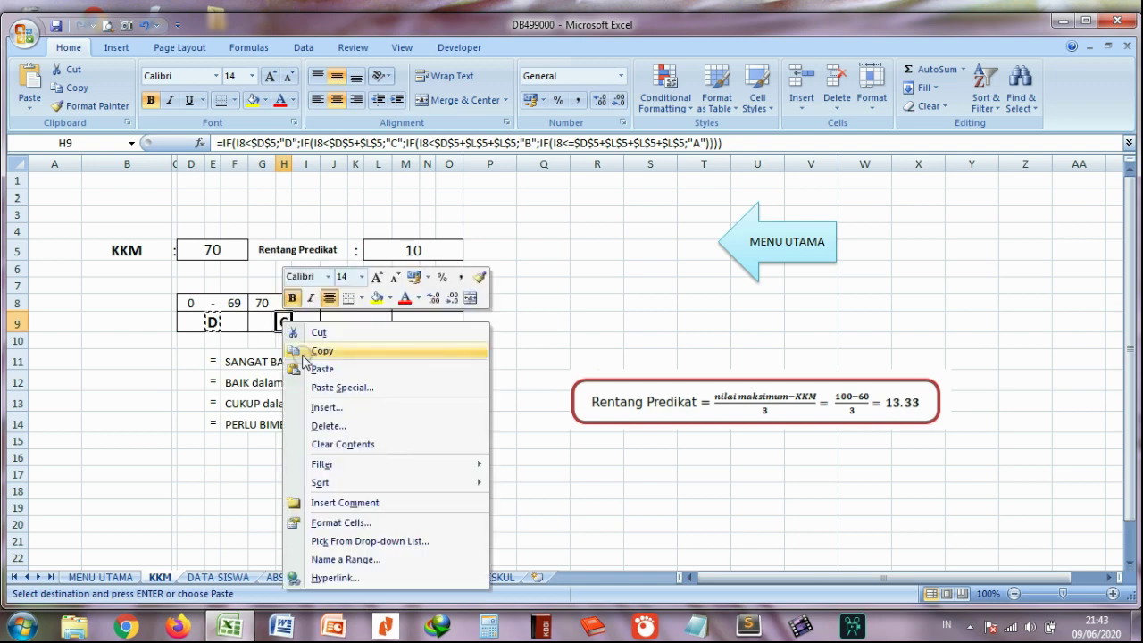
left_click(306, 368)
Paste the copied predicate formula into K9 and N9, under the third and fourth grade ranges
left_click(354, 323)
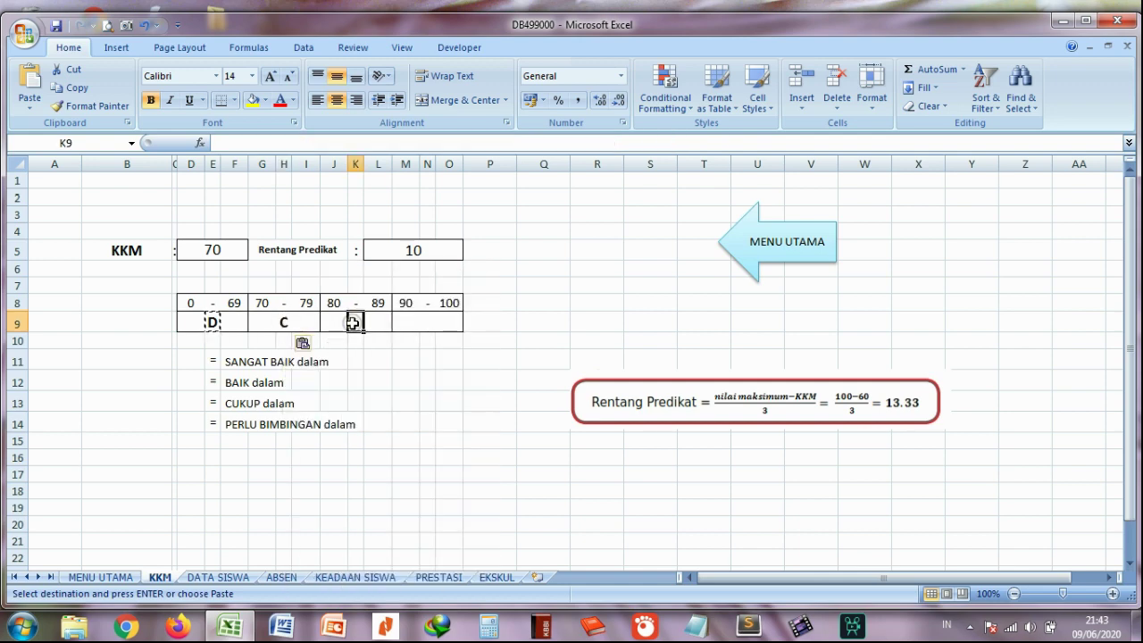
right_click(353, 324)
left_click(380, 371)
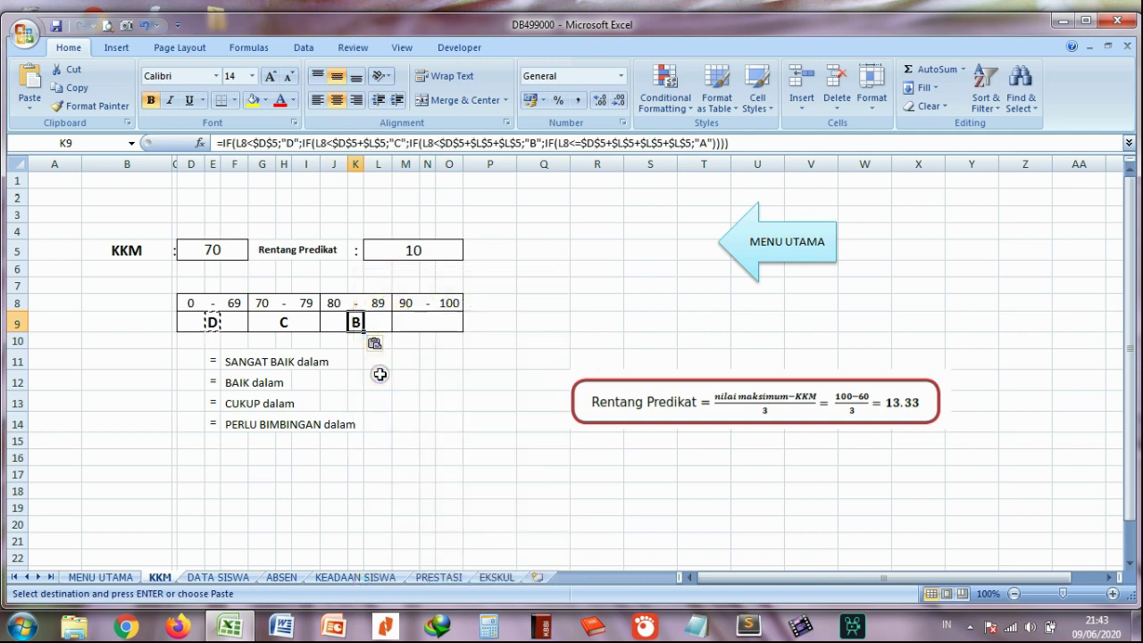
left_click(427, 324)
right_click(427, 325)
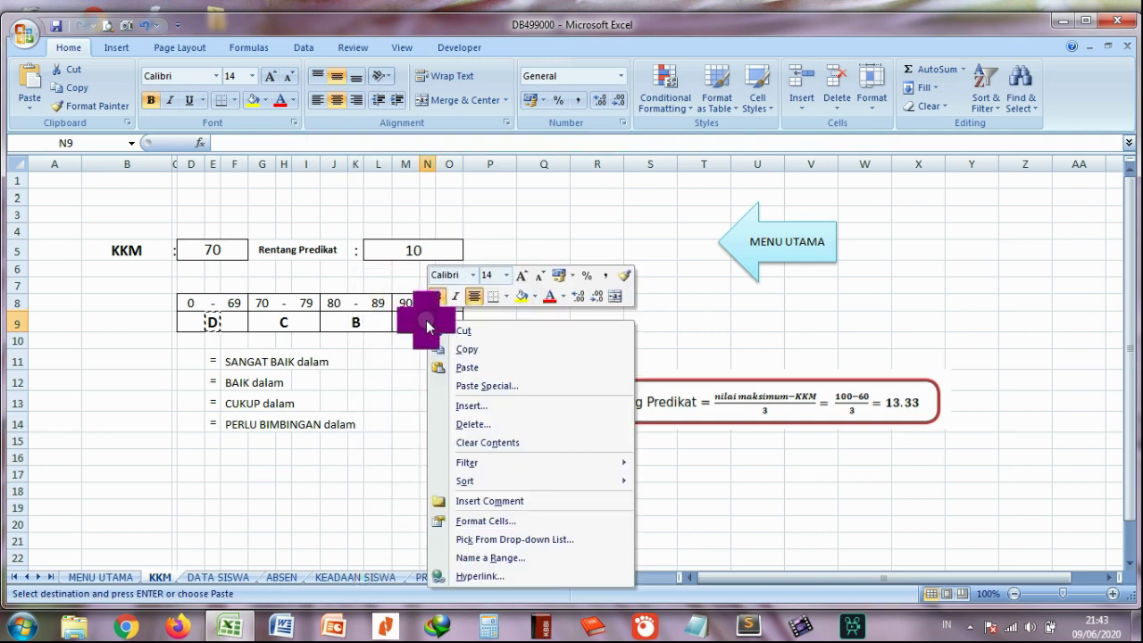
left_click(439, 367)
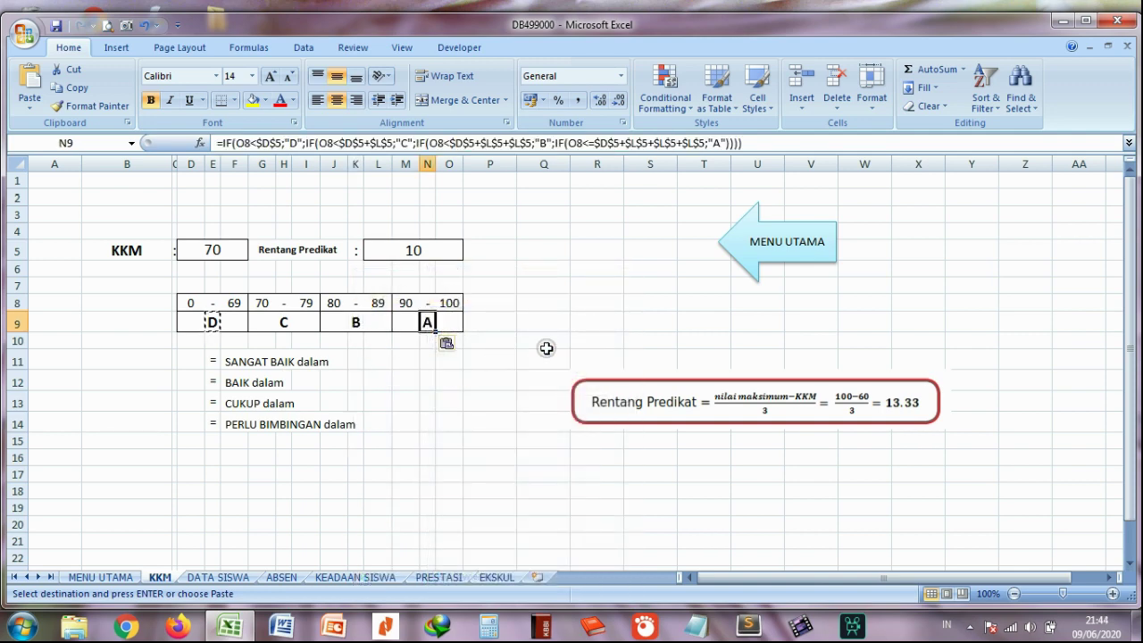
left_click(523, 396)
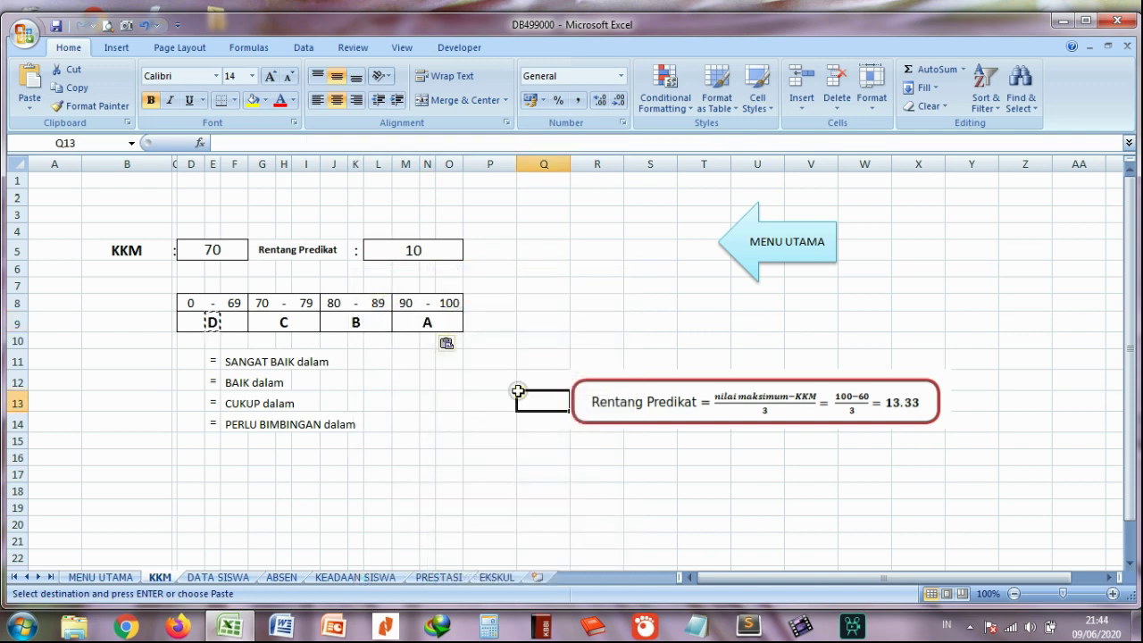
Enter the formula =N9 in cell D11 to link the SANGAT BAIK description to its predicate letter
left_click(191, 360)
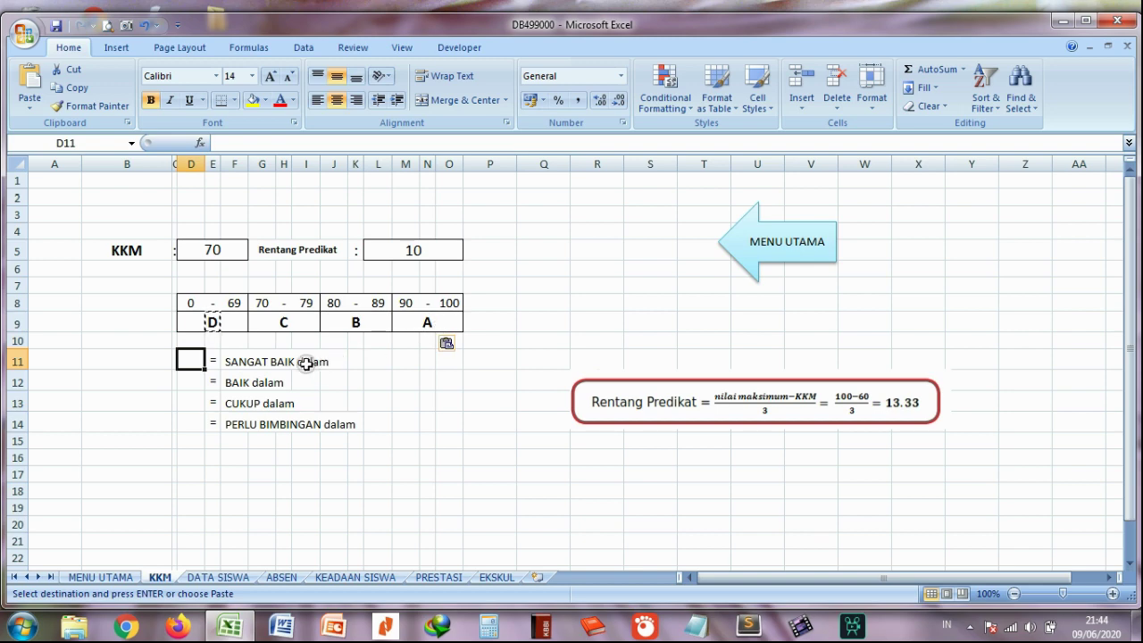
type("=")
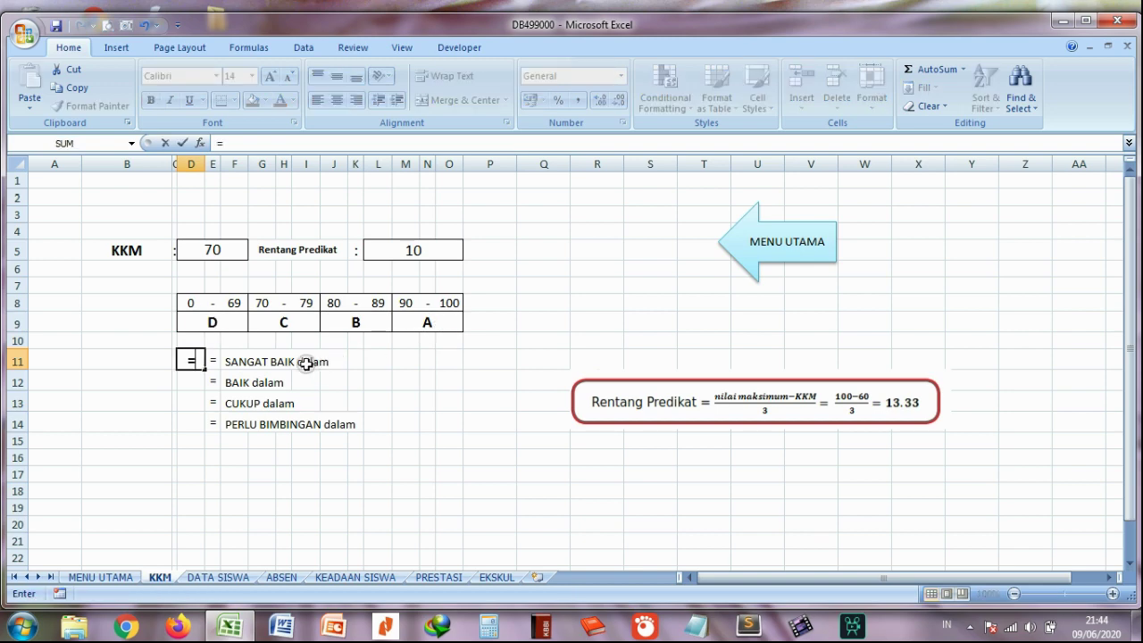
left_click(429, 325)
key("Return")
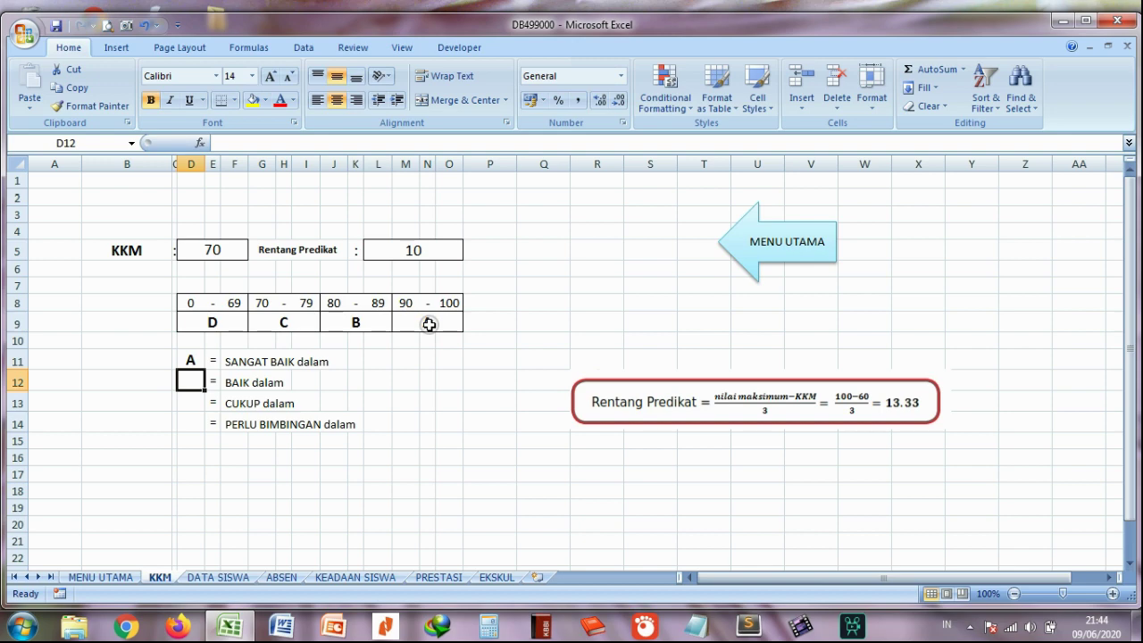
Enter =K9 in D12 for the BAIK description and =H9 in D13 for the CUKUP description
type("=")
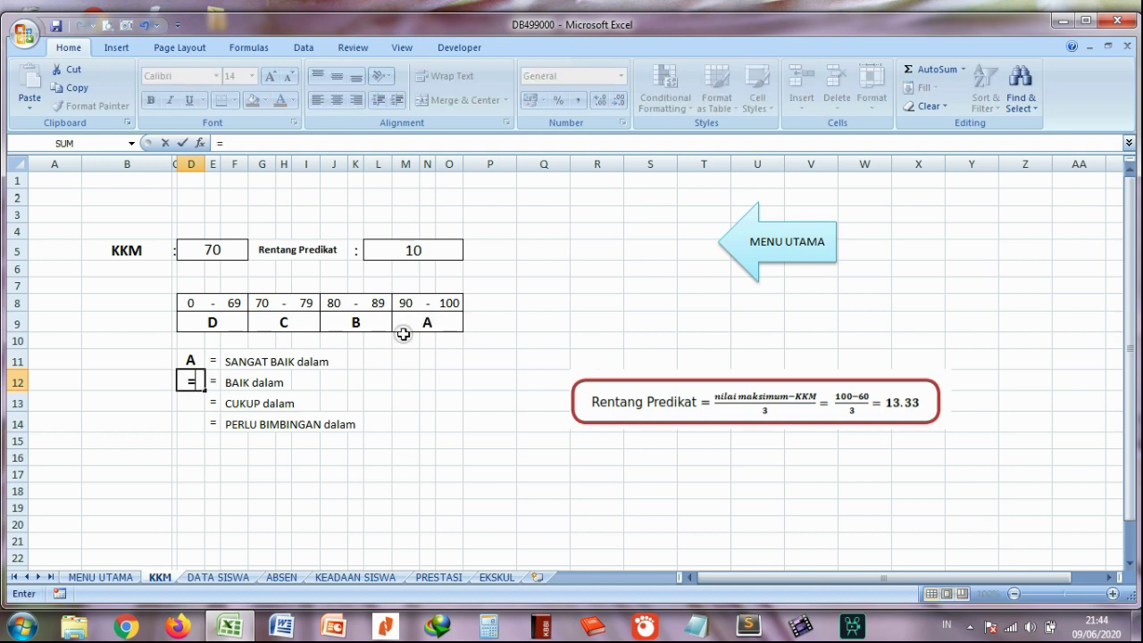
left_click(355, 325)
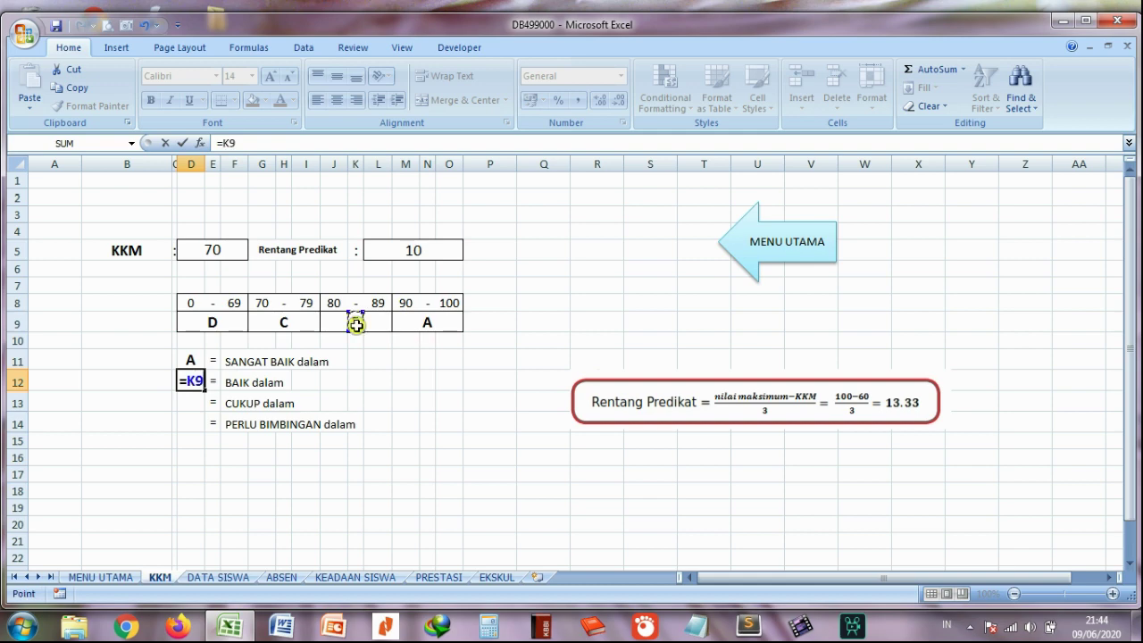
key("Return")
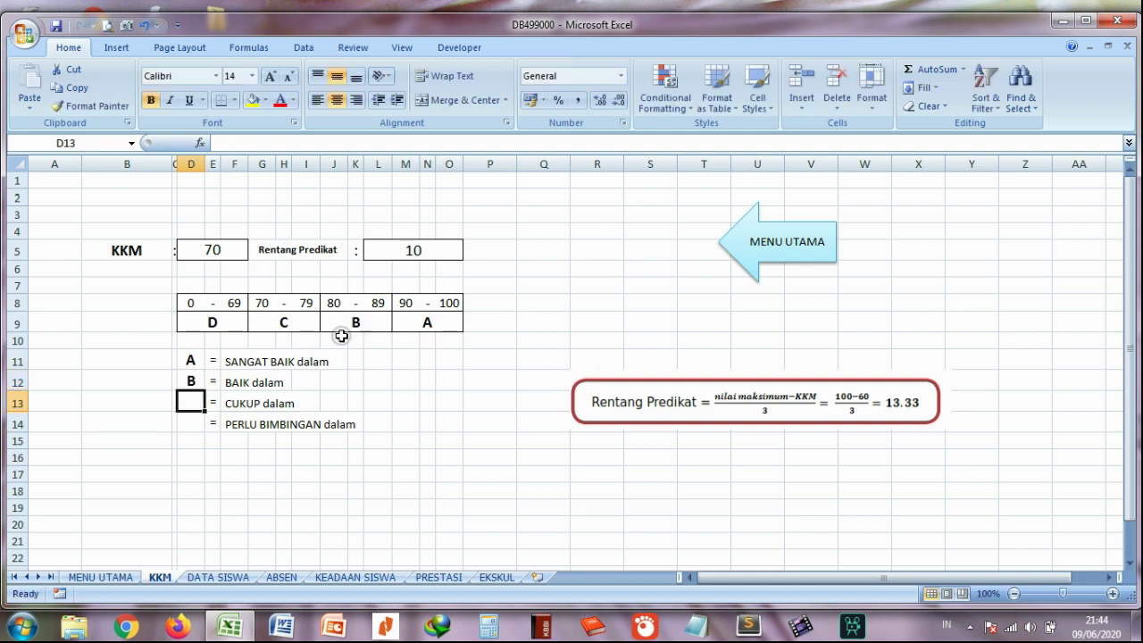
type("=")
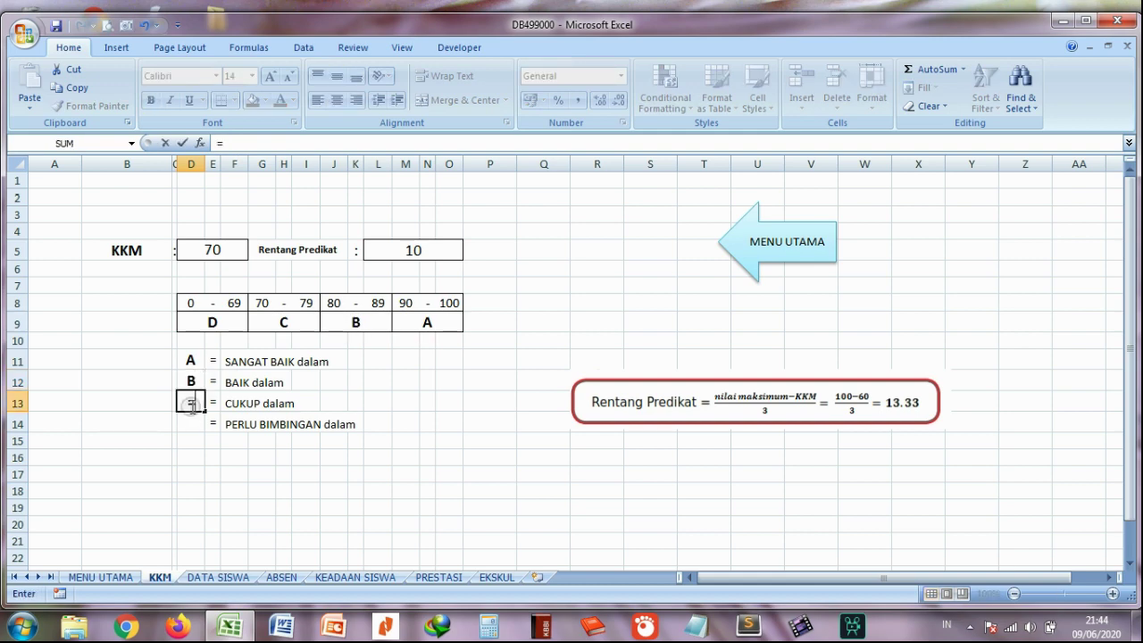
left_click(284, 321)
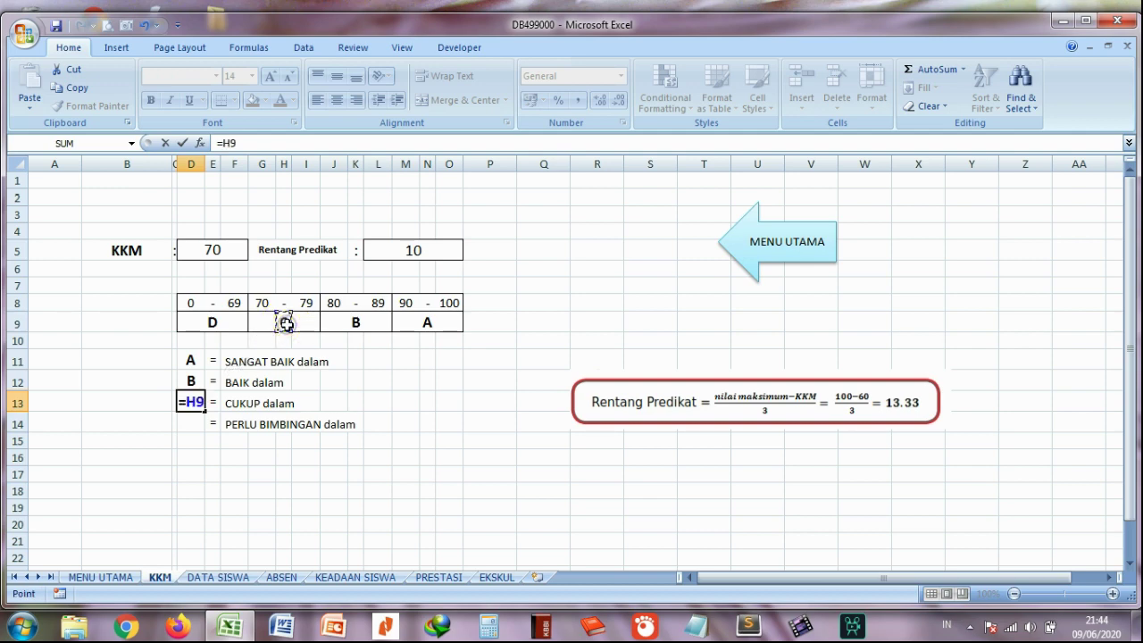
key("Return")
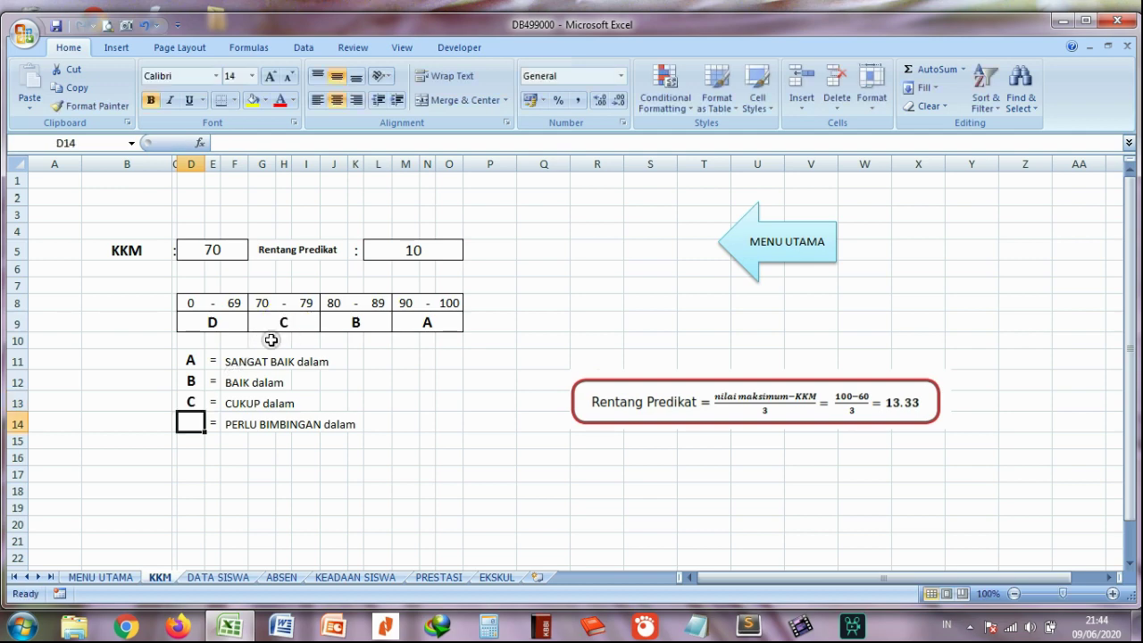
Enter the formula =E9 in cell D14 to link the PERLU BIMBINGAN description to its predicate letter
type("=")
left_click(212, 324)
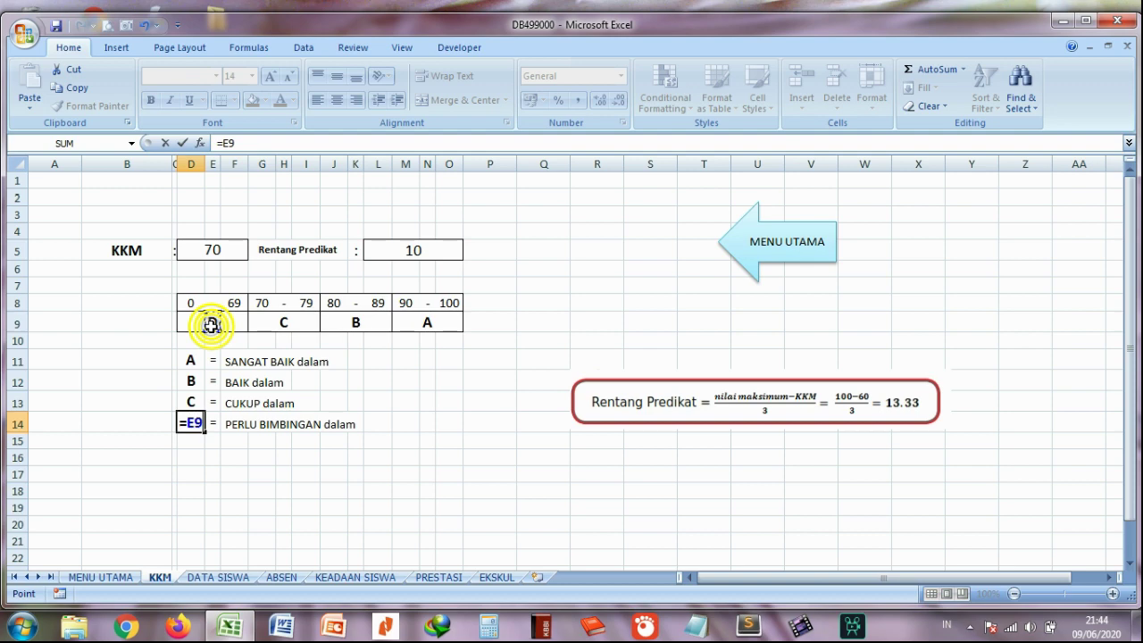
key("Return")
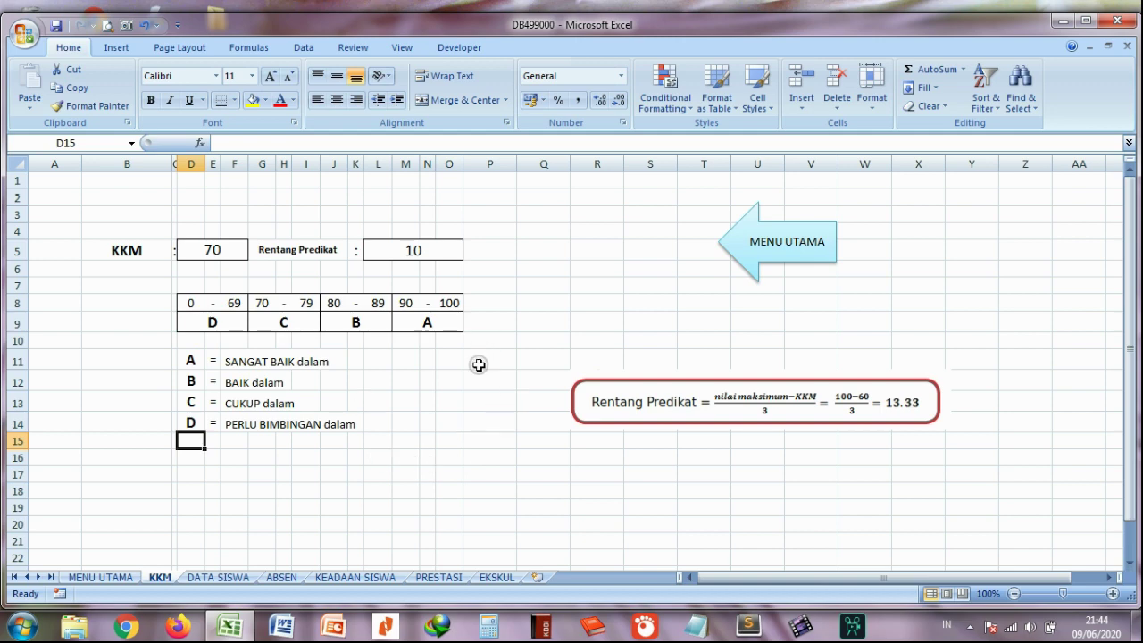
Set the KKM value in D5 to 60 and check the predicate cells in row 9
left_click(222, 254)
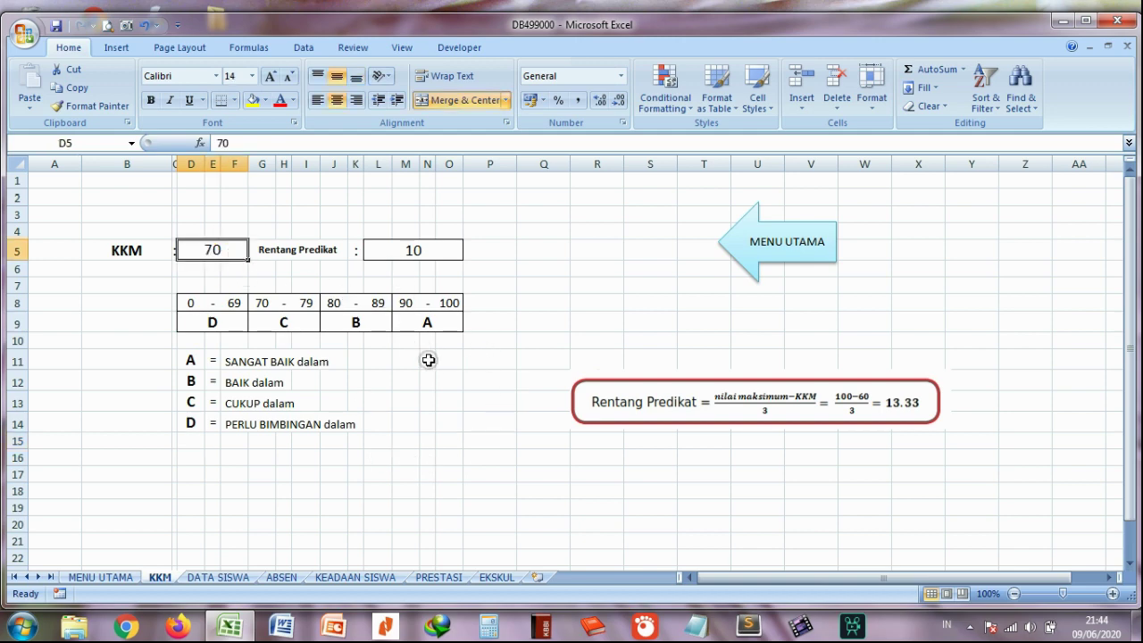
type("6")
key("Return")
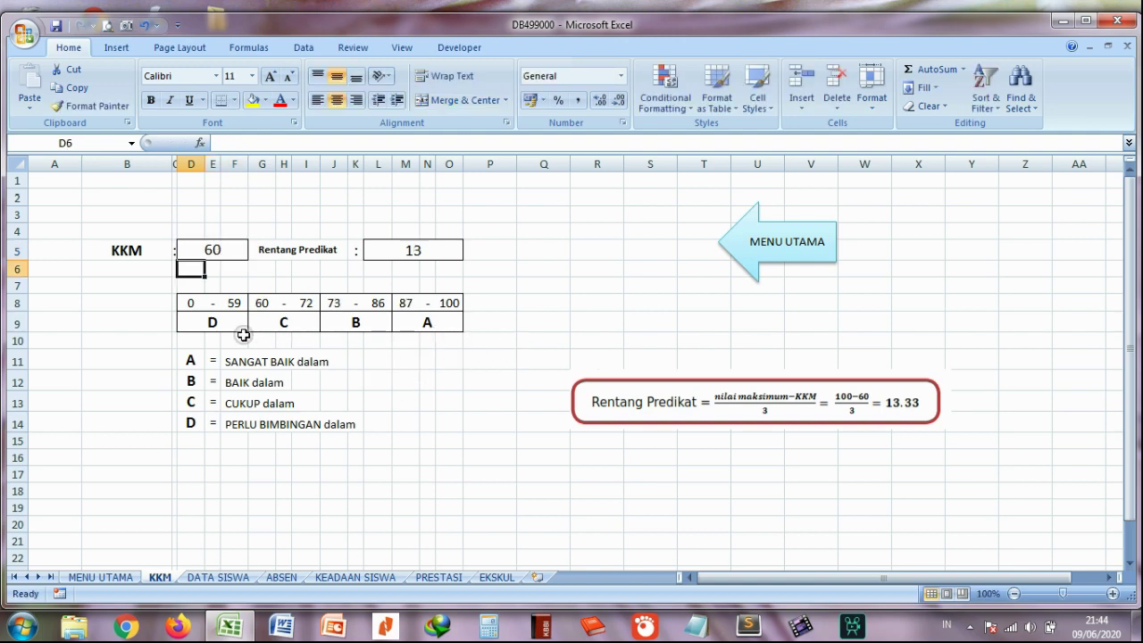
left_click(214, 323)
left_click(282, 323)
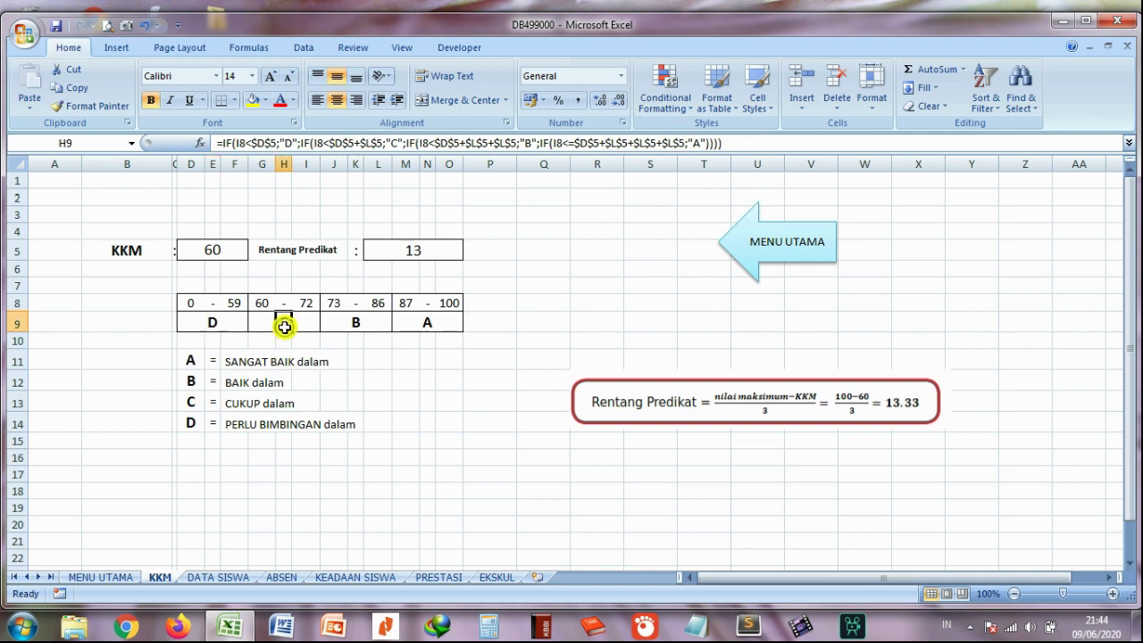
left_click(373, 327)
left_click(432, 323)
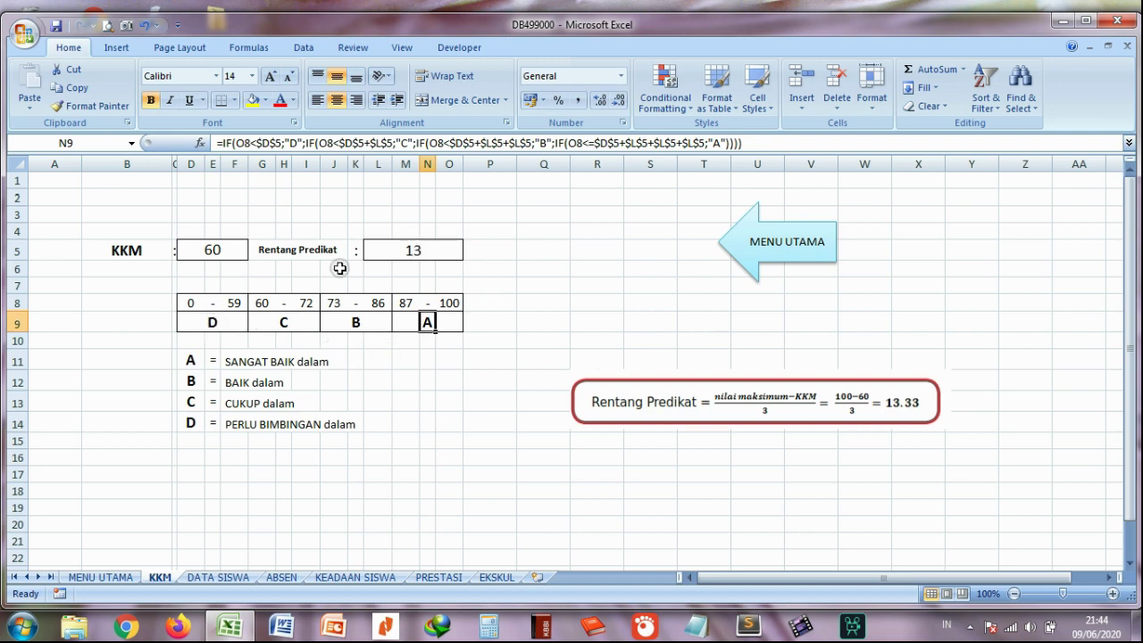
Set the KKM value in D5 to 50 to test the range limits and predicates
left_click(214, 252)
type("5")
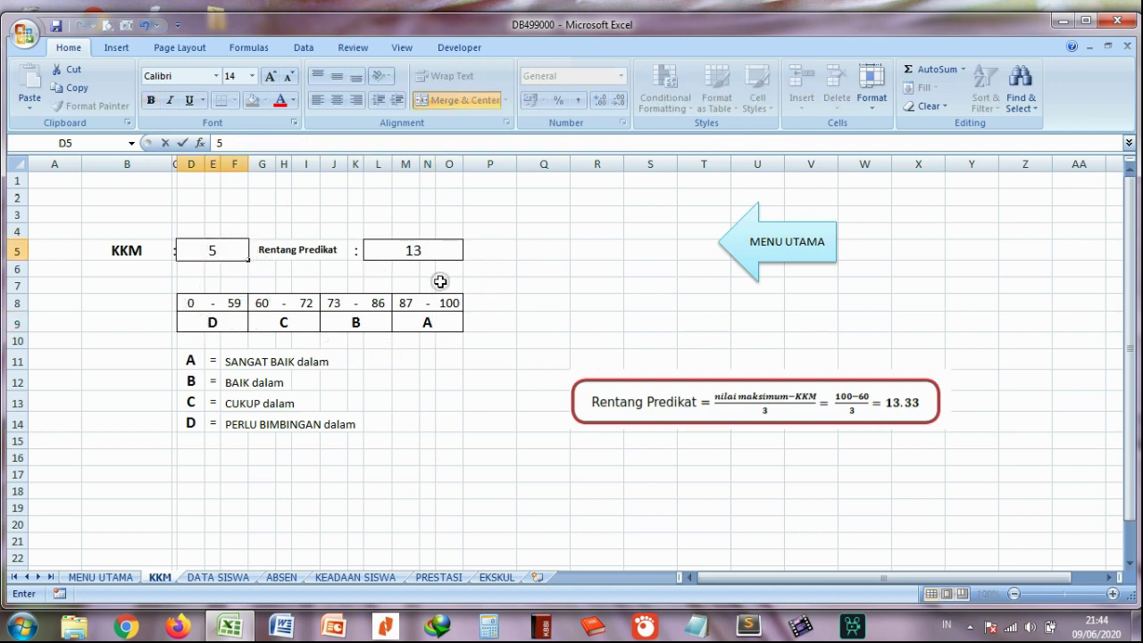
type("0")
key("Return")
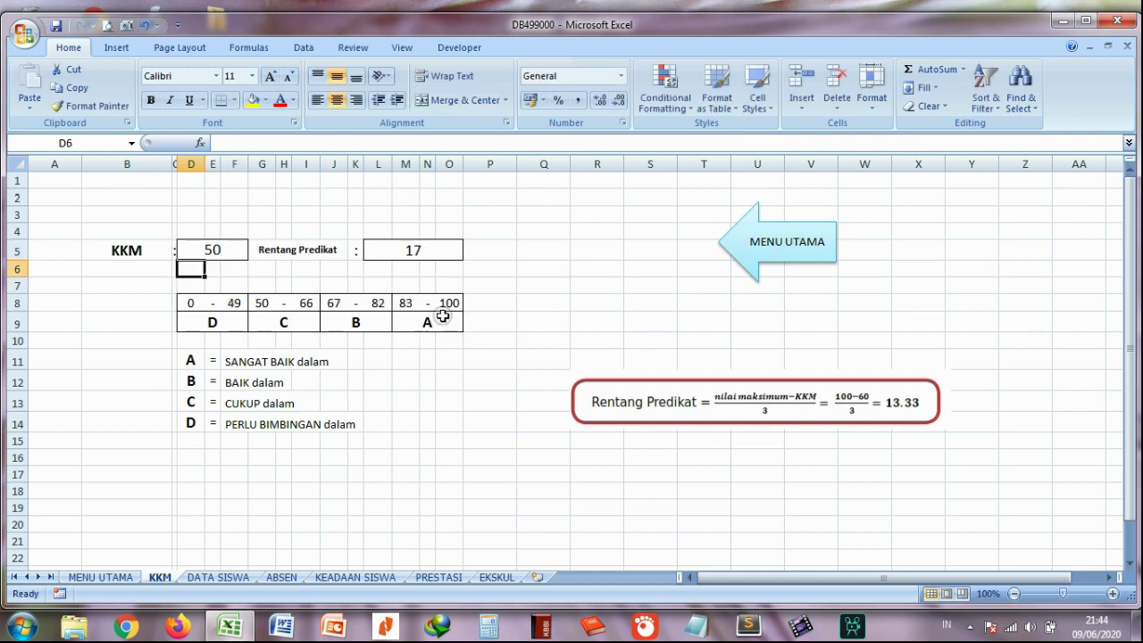